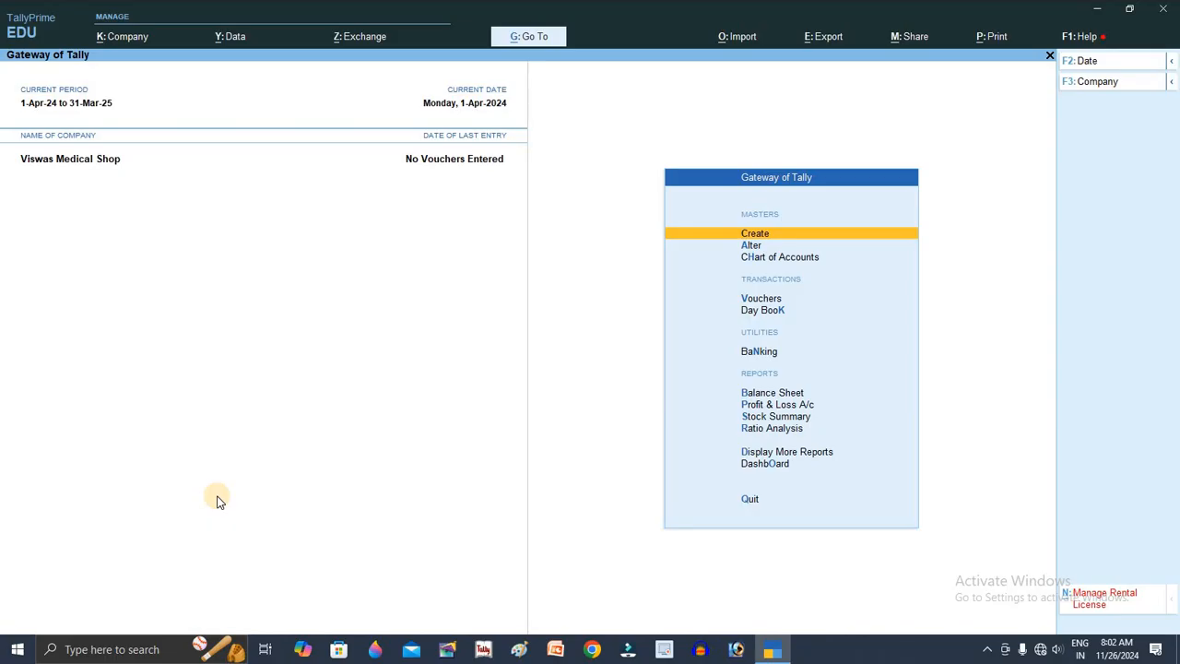
Step: Open a new Stock Group Creation form from the list of masters to create
{"action": "key", "text": "Return"}
{"action": "key", "text": "Down"}
{"action": "key", "text": "Down"}
{"action": "key", "text": "Down"}
{"action": "key", "text": "Down"}
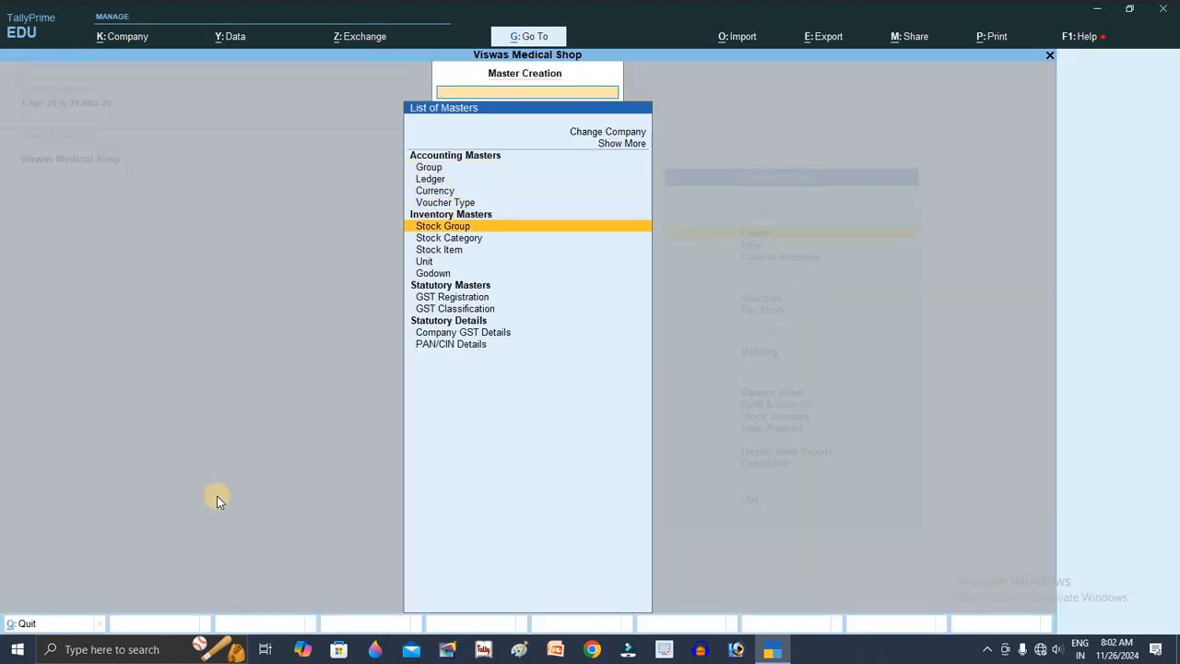
{"action": "key", "text": "Return"}
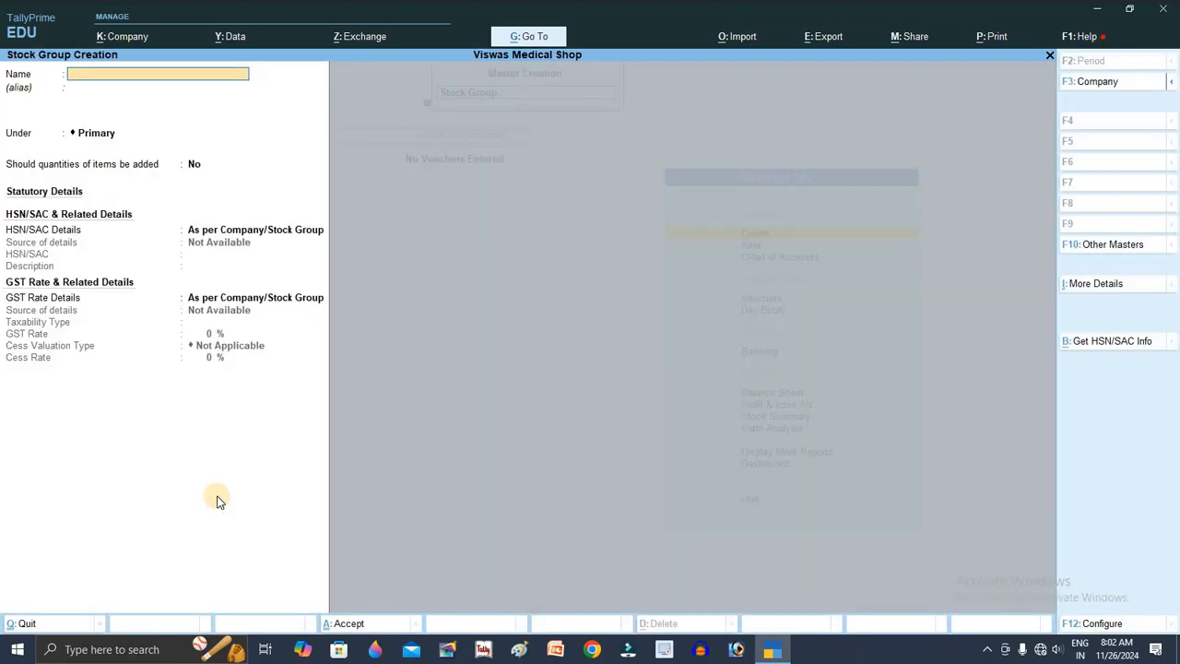
Step: Name the stock group 5% and specify its HSN/SAC code as 458721
{"action": "type", "text": "5%"}
{"action": "key", "text": "Return"}
{"action": "key", "text": "Return"}
{"action": "key", "text": "Return"}
{"action": "key", "text": "Return"}
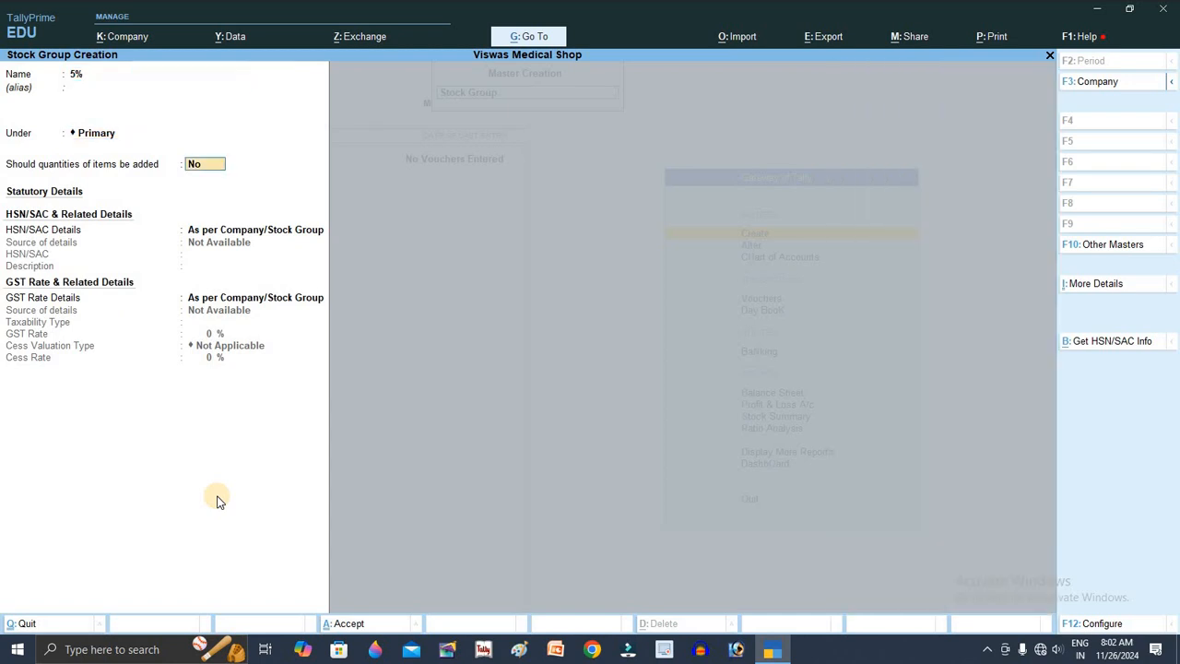
{"action": "key", "text": "BackSpace"}
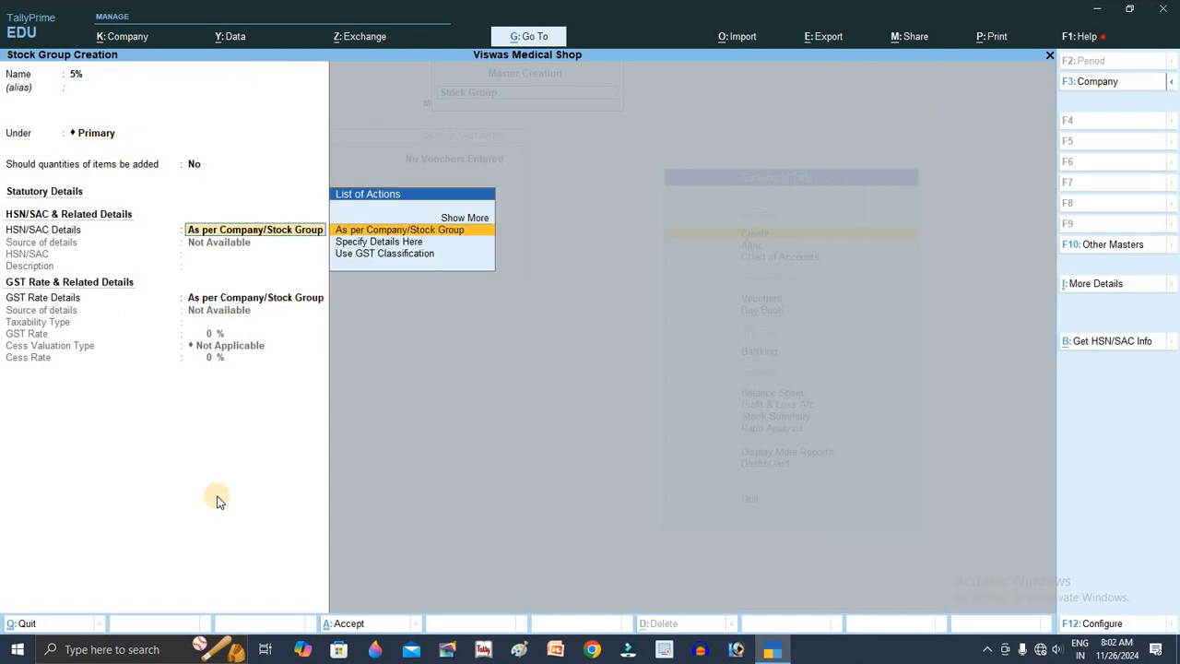
{"action": "key", "text": "Down"}
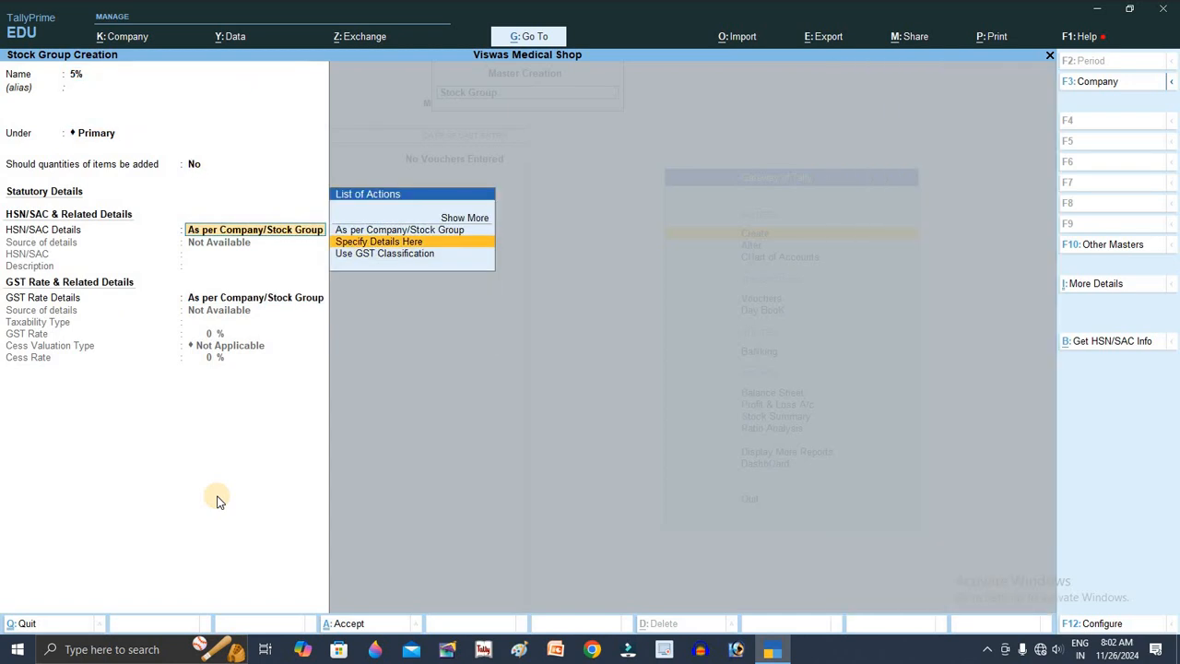
{"action": "key", "text": "Return"}
{"action": "type", "text": "458721"}
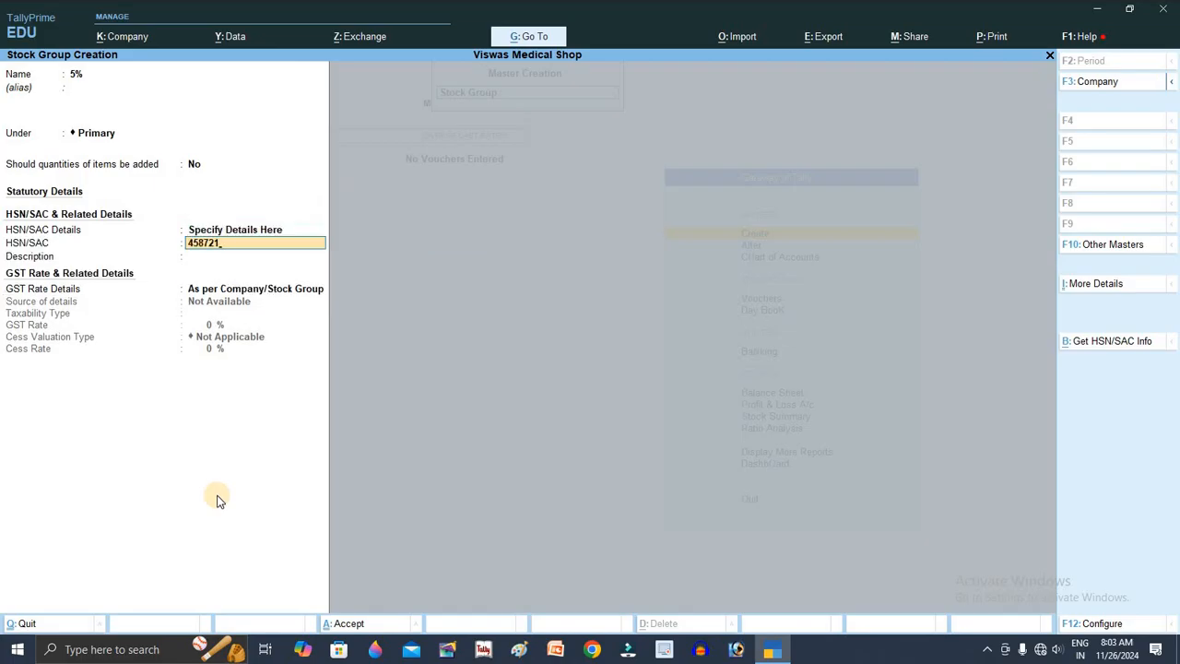
{"action": "key", "text": "Return"}
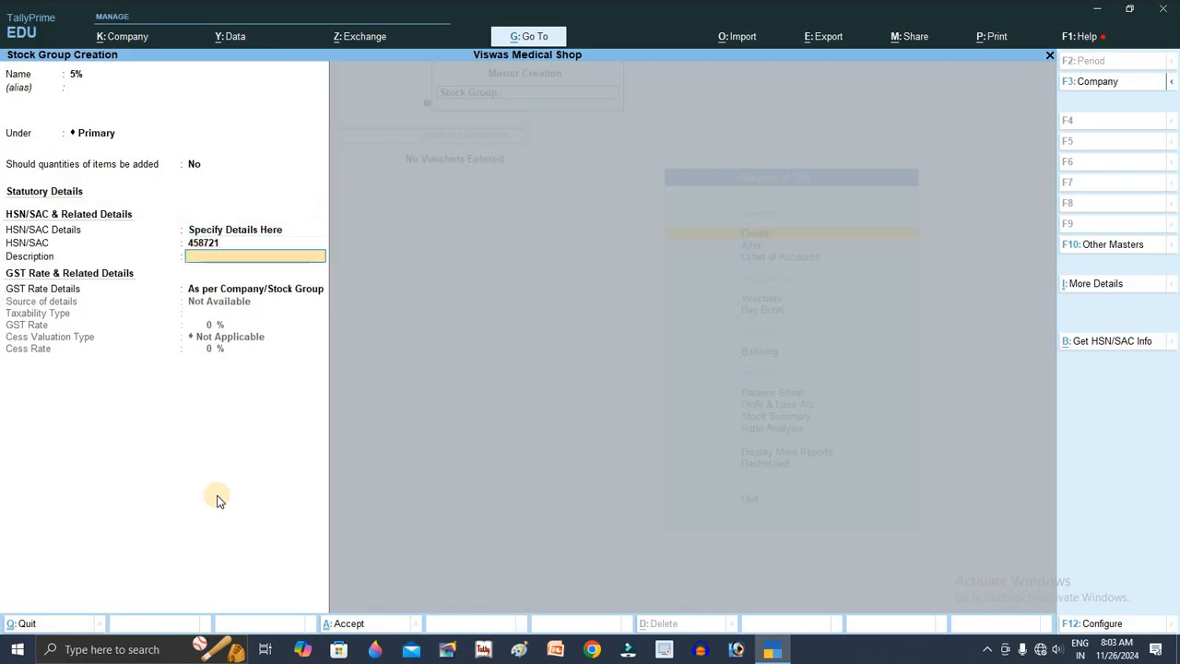
Step: Set the group's GST rate details to Taxable at 5% and save it
{"action": "key", "text": "Return"}
{"action": "key", "text": "Down"}
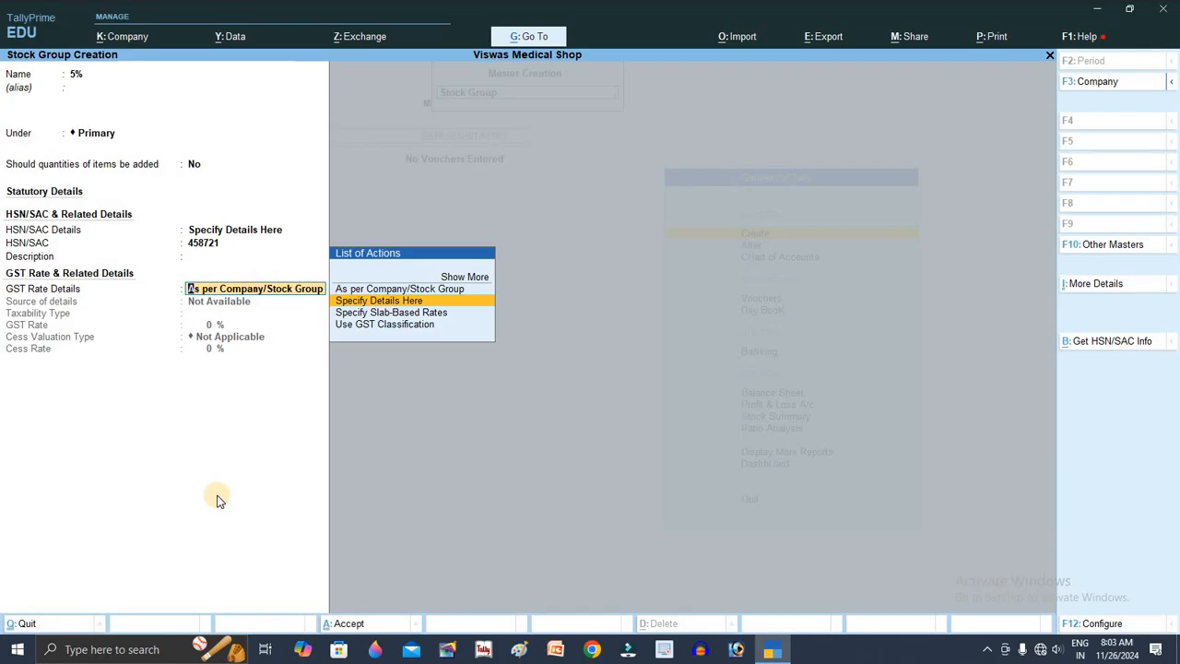
{"action": "key", "text": "Return"}
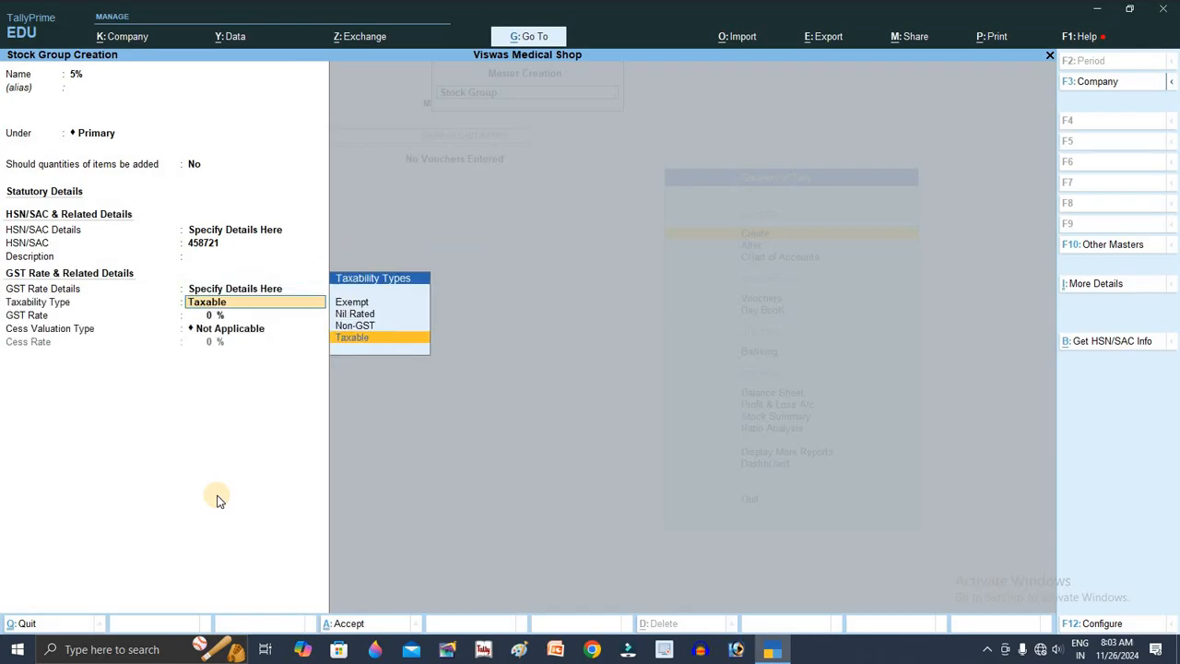
{"action": "key", "text": "Return"}
{"action": "type", "text": "5"}
{"action": "key", "text": "Return"}
{"action": "key", "text": "Return"}
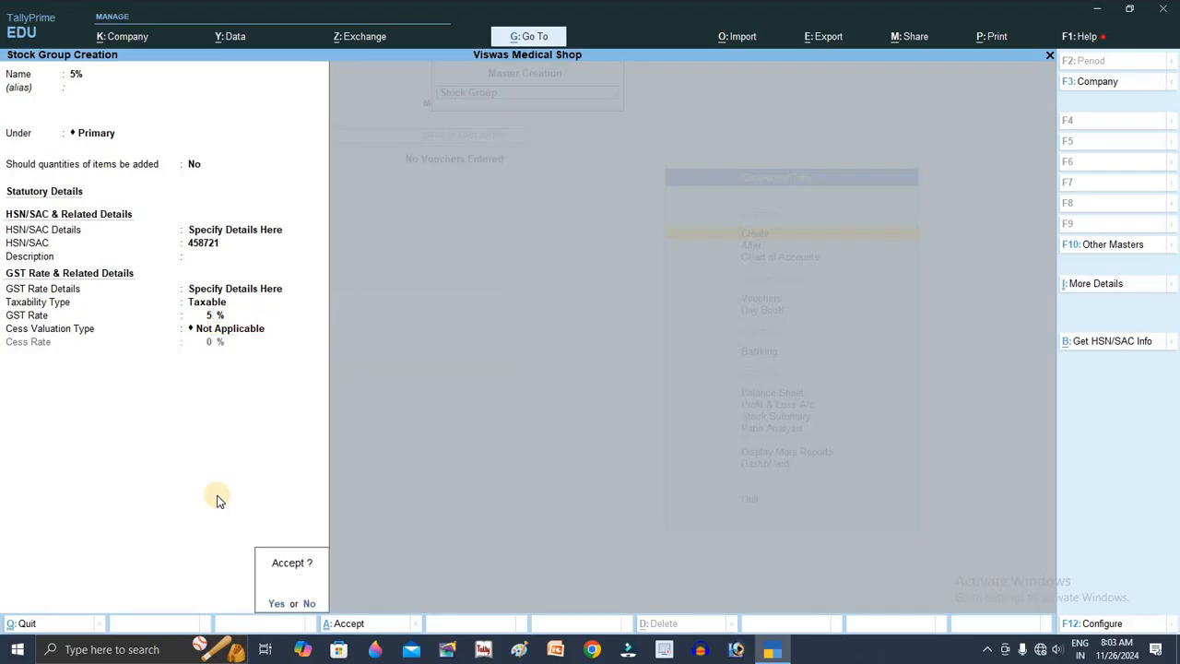
{"action": "key", "text": "Return"}
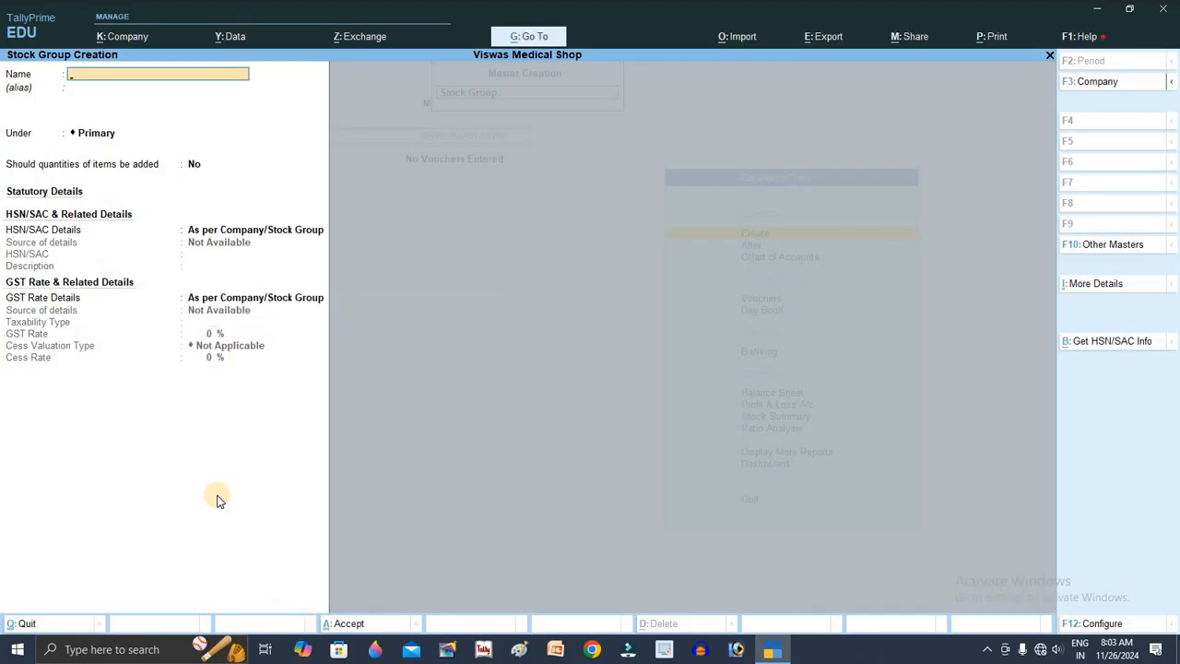
Step: Name a new stock group 12% and specify its HSN/SAC code as 884545
{"action": "type", "text": "12@"}
{"action": "key", "text": "BackSpace"}
{"action": "type", "text": "%"}
{"action": "key", "text": "Return"}
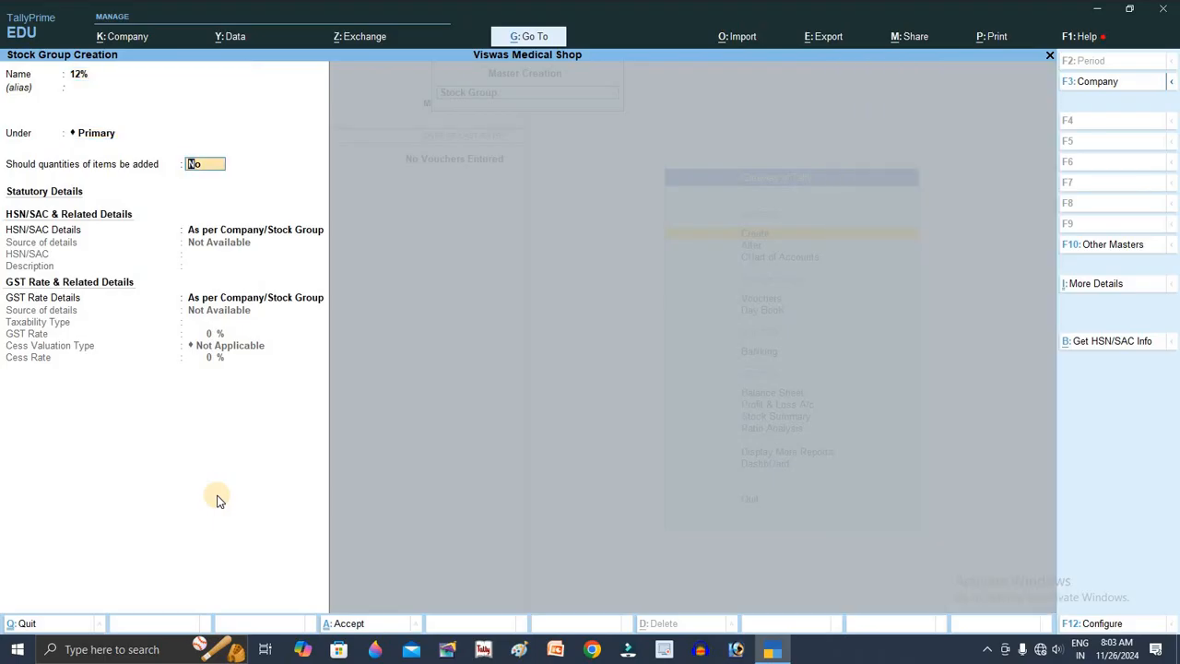
{"action": "key", "text": "Return"}
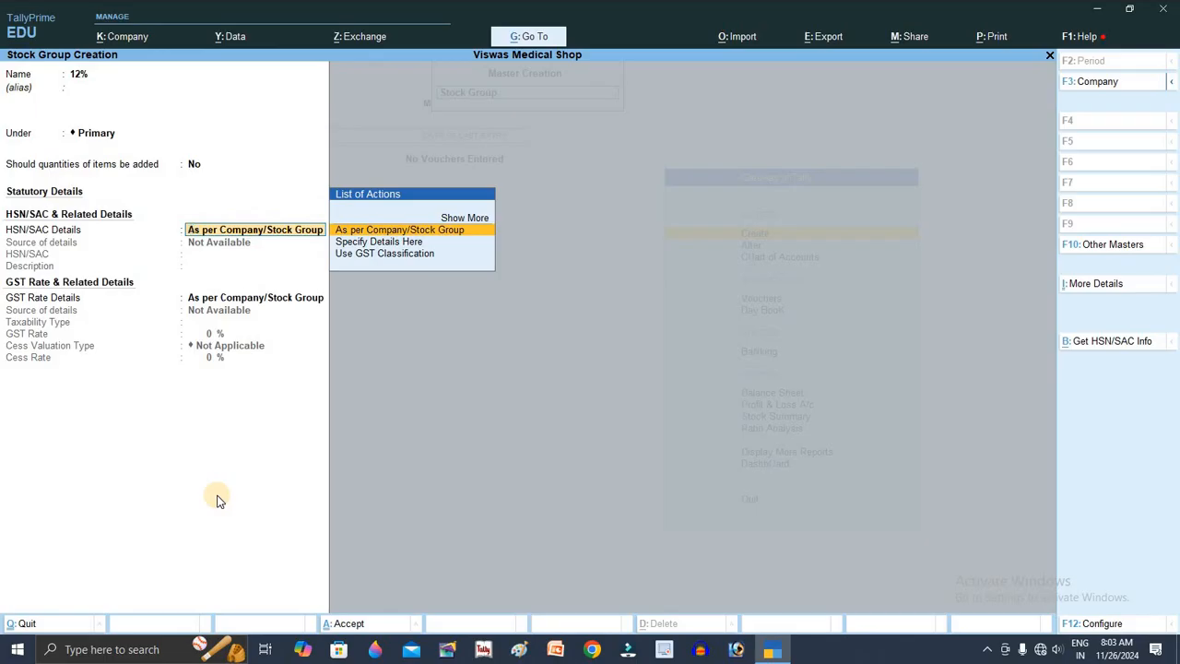
{"action": "key", "text": "Down"}
{"action": "key", "text": "Return"}
{"action": "type", "text": "884545"}
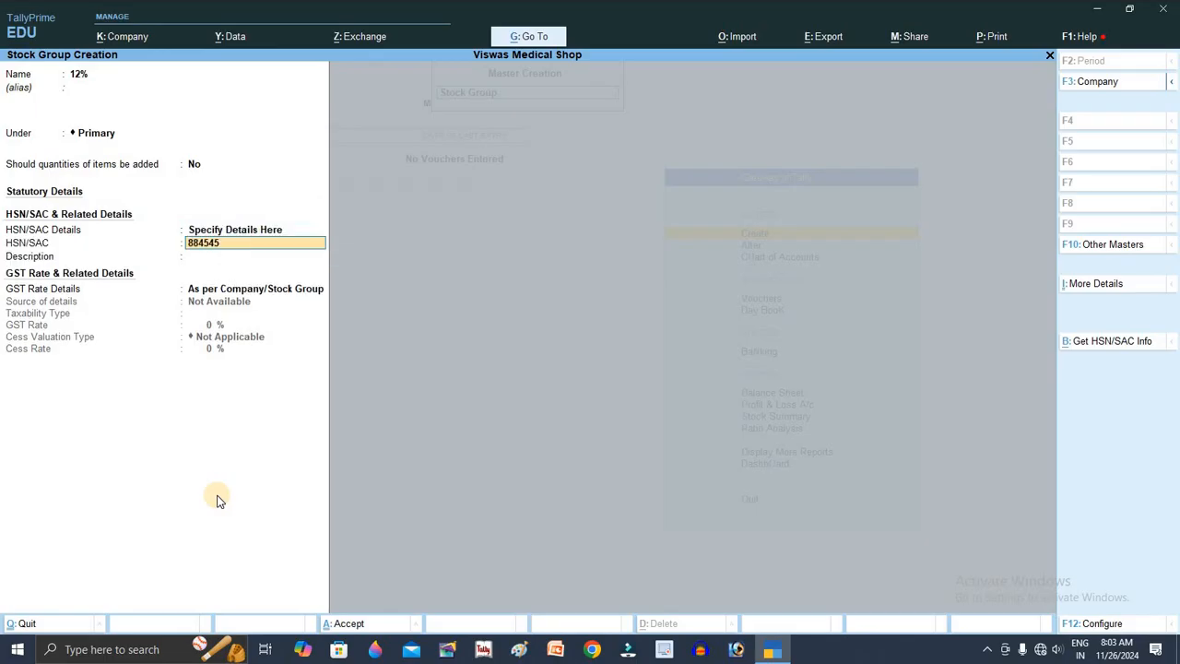
{"action": "key", "text": "Return"}
{"action": "key", "text": "Return"}
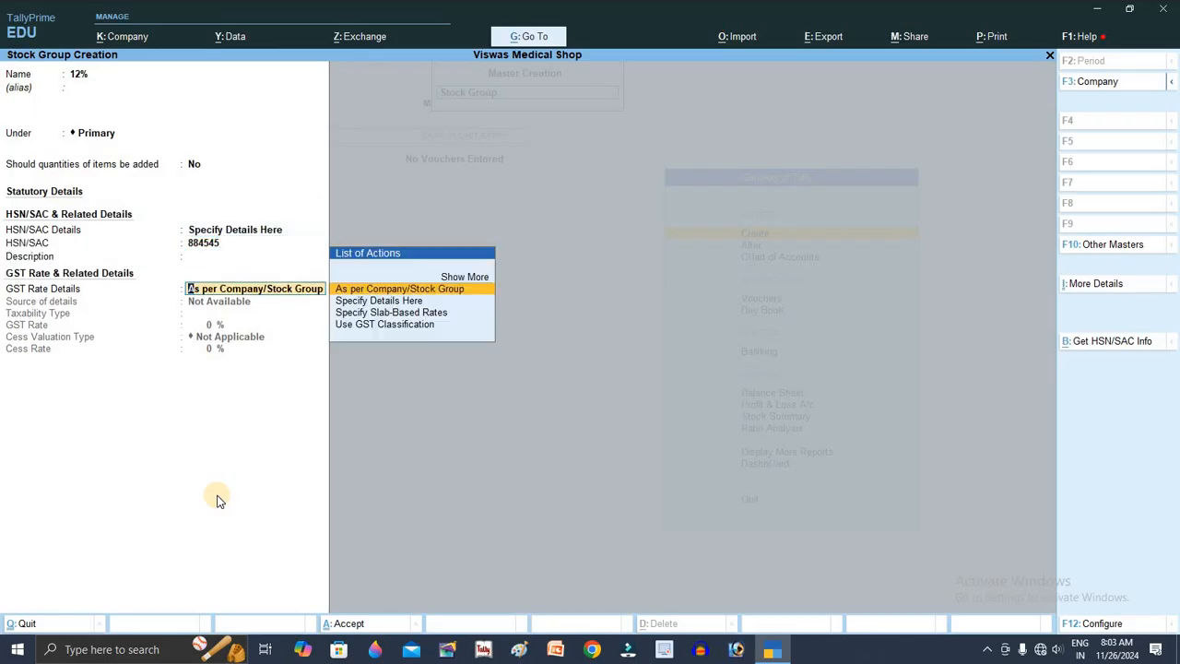
Step: Set the 12% group's GST rate details to Taxable at 12% and save it
{"action": "type", "text": "a"}
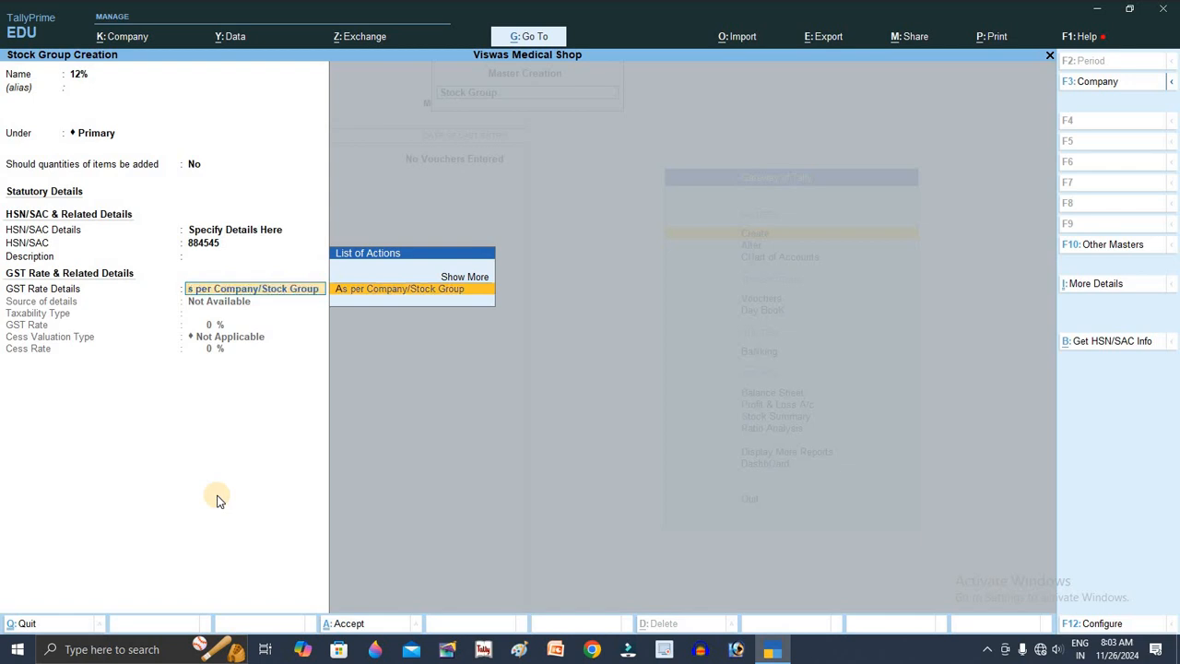
{"action": "key", "text": "Up"}
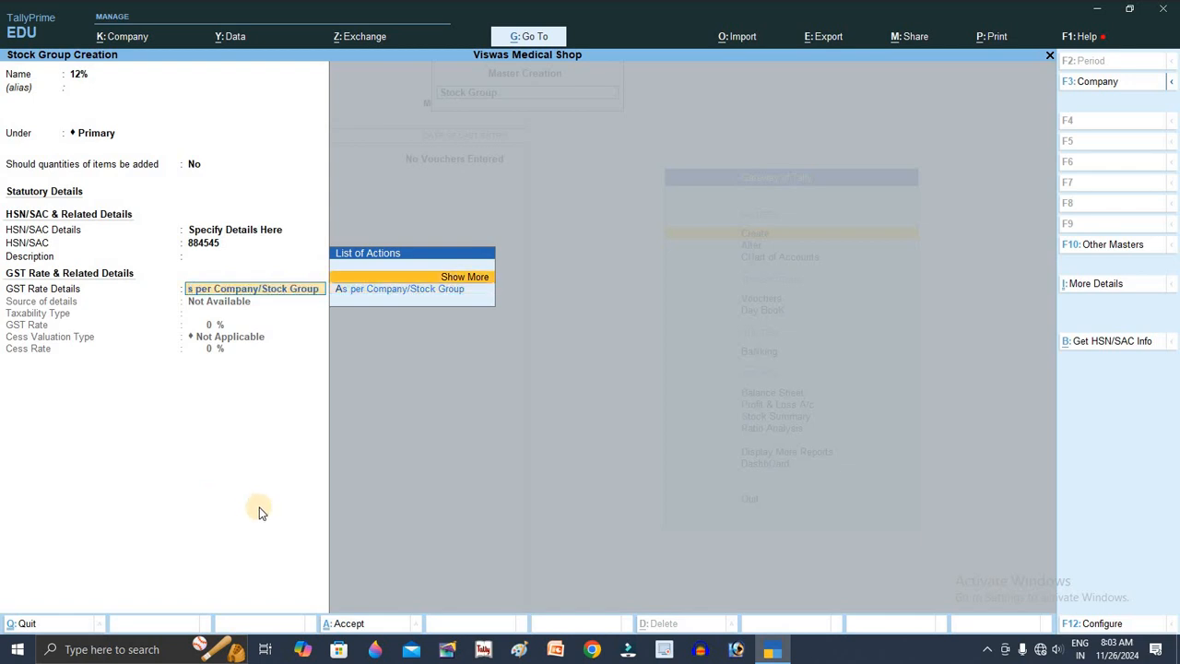
{"action": "key", "text": "Return"}
{"action": "key", "text": "Down"}
{"action": "key", "text": "Down"}
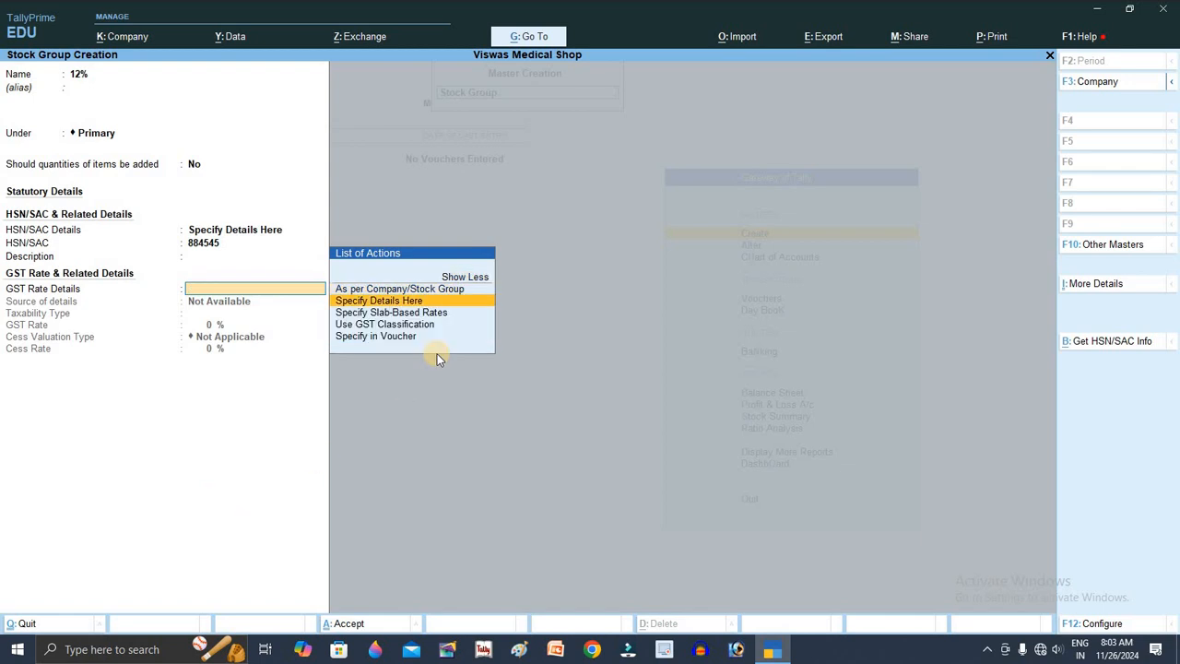
{"action": "key", "text": "Return"}
{"action": "key", "text": "Return"}
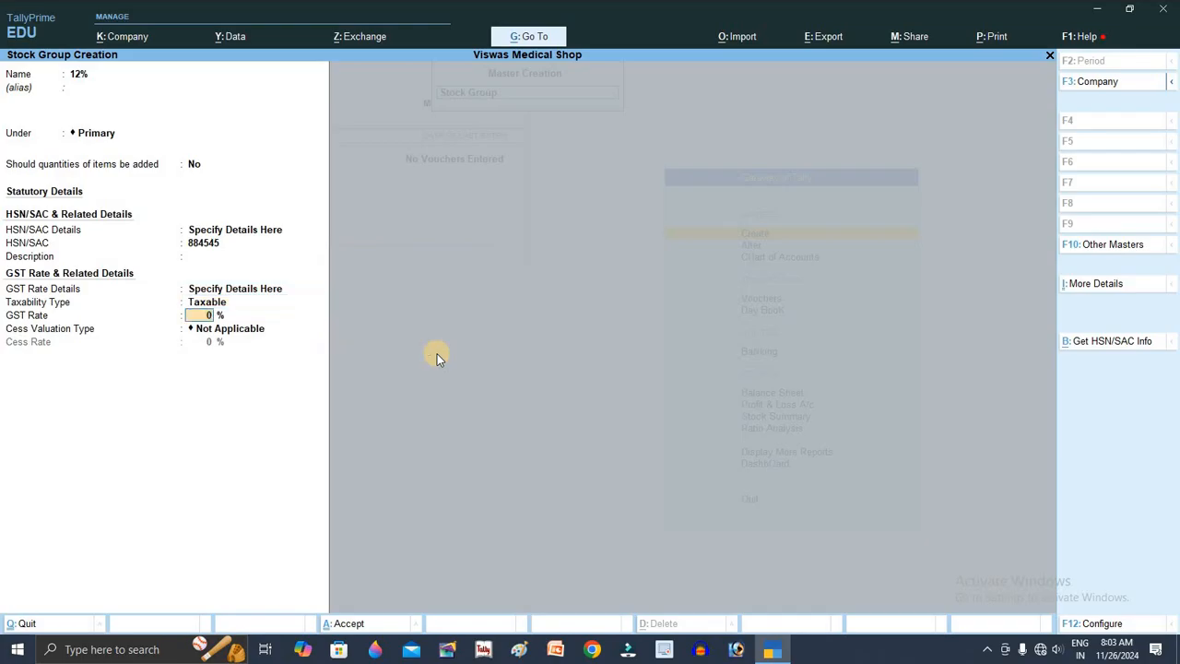
{"action": "type", "text": "12"}
{"action": "key", "text": "Return"}
{"action": "key", "text": "Return"}
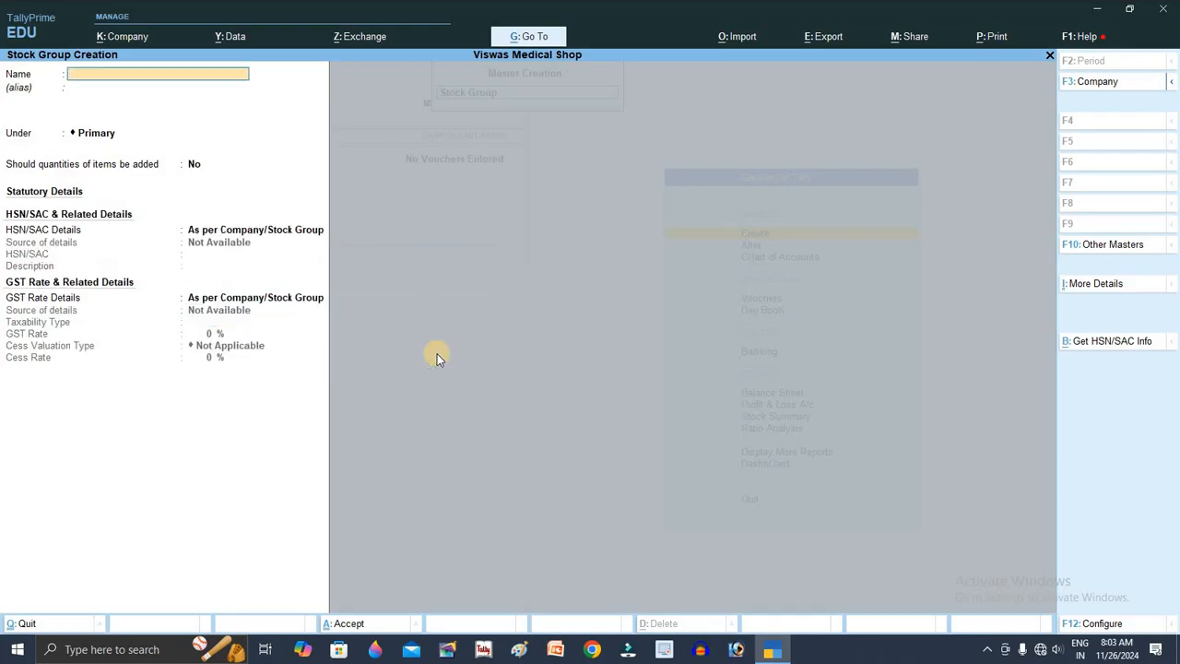
{"action": "type", "text": "18%"}
Step: Create the 18% stock group with HSN/SAC 888956, taxable at 18% GST
{"action": "key", "text": "Return"}
{"action": "key", "text": "Return"}
{"action": "key", "text": "Return"}
{"action": "key", "text": "Return"}
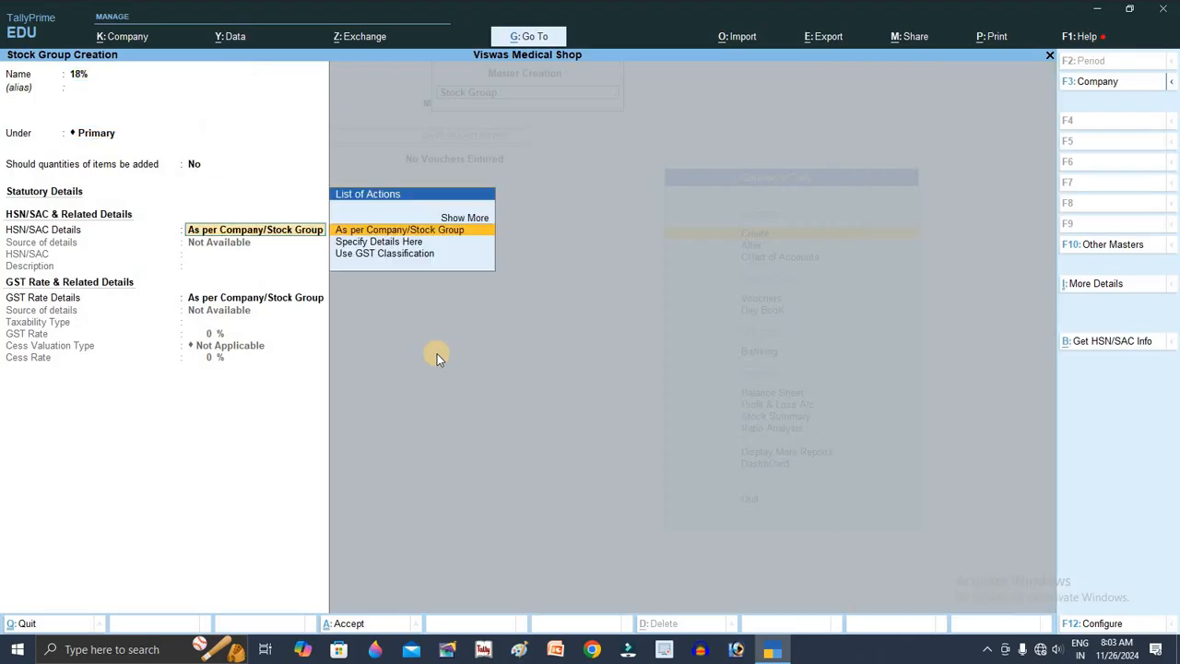
{"action": "key", "text": "Down"}
{"action": "key", "text": "Return"}
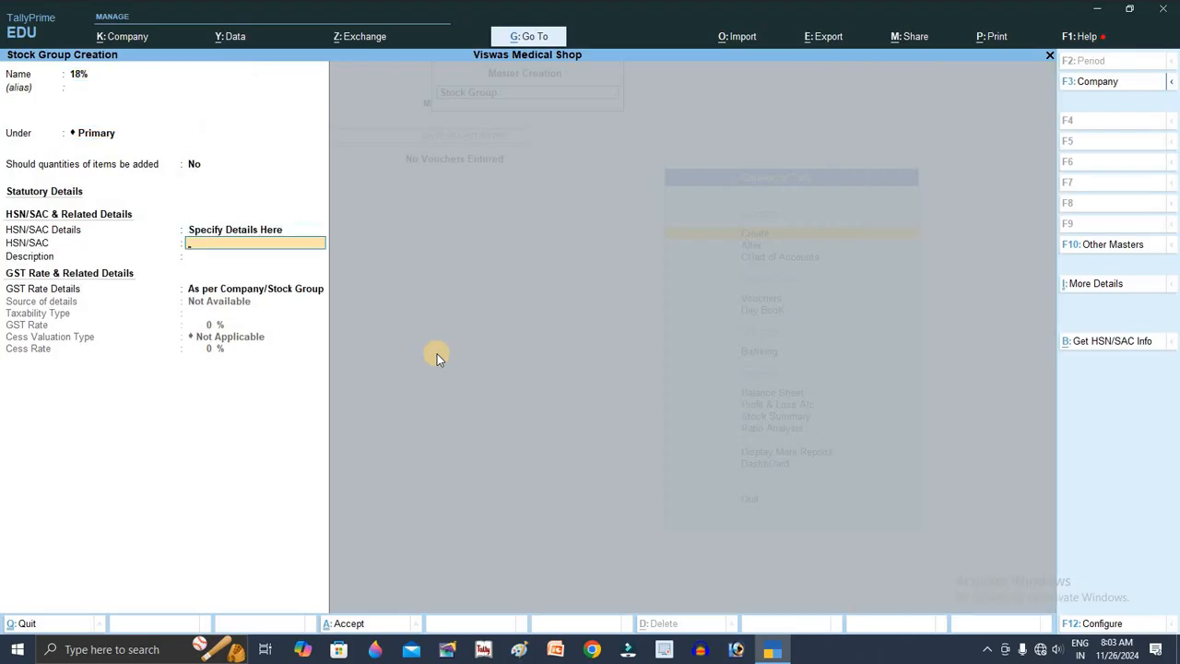
{"action": "type", "text": "888956"}
{"action": "key", "text": "Return"}
{"action": "key", "text": "Return"}
{"action": "key", "text": "Down"}
{"action": "key", "text": "Return"}
{"action": "key", "text": "Return"}
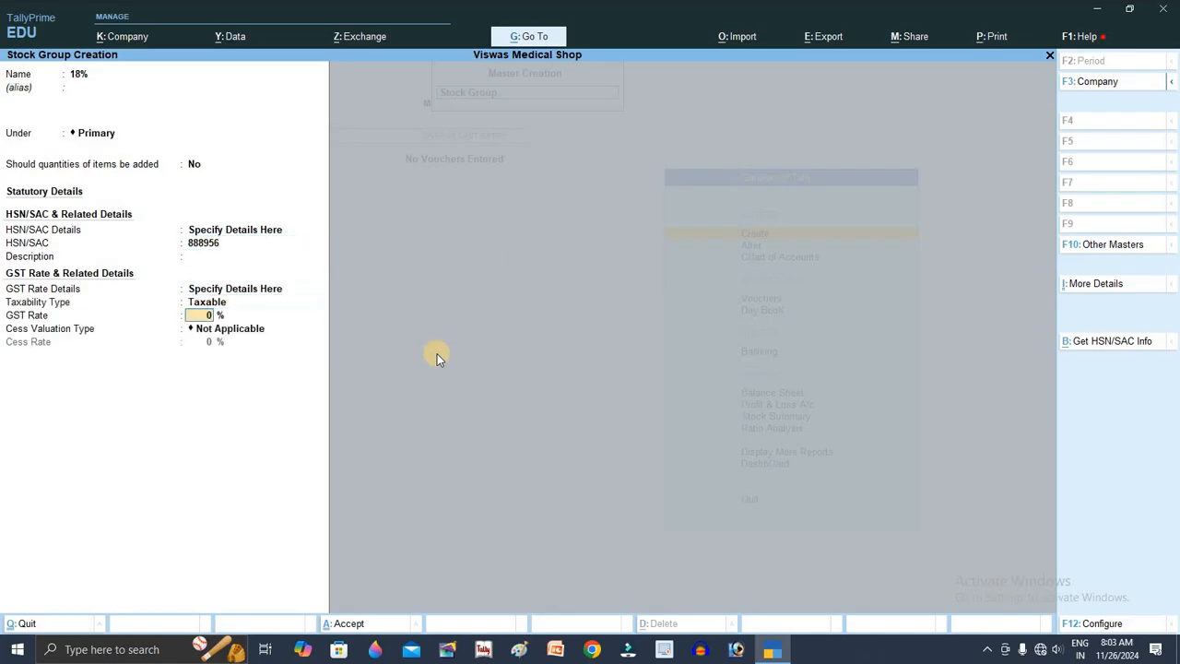
{"action": "type", "text": "18"}
{"action": "key", "text": "Return"}
{"action": "key", "text": "Return"}
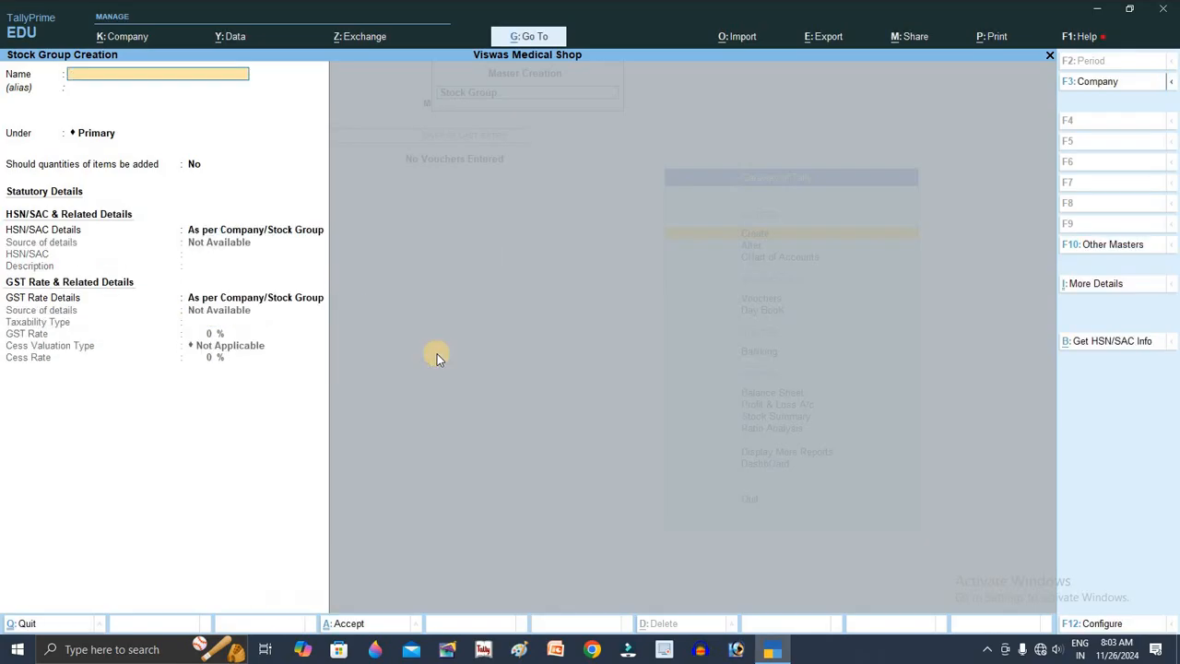
Step: Name the stock group 28%, keep quantities unadded, and specify HSN/SAC 551254
{"action": "type", "text": "28%"}
{"action": "key", "text": "Return"}
{"action": "key", "text": "Return"}
{"action": "key", "text": "Return"}
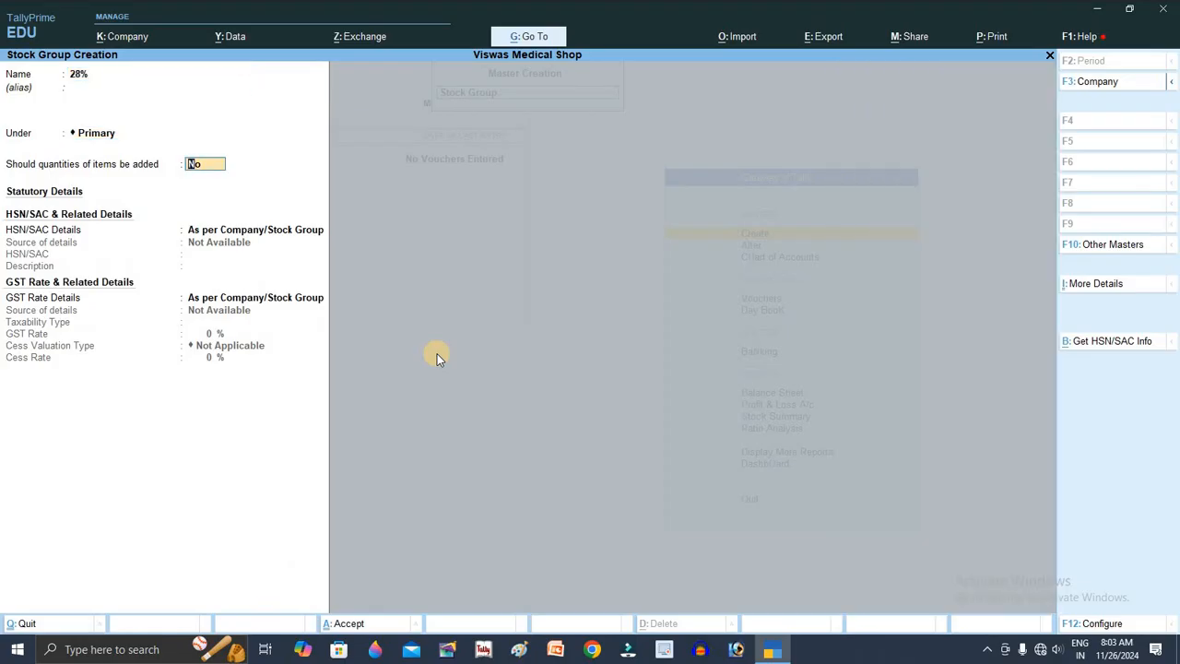
{"action": "key", "text": "s"}
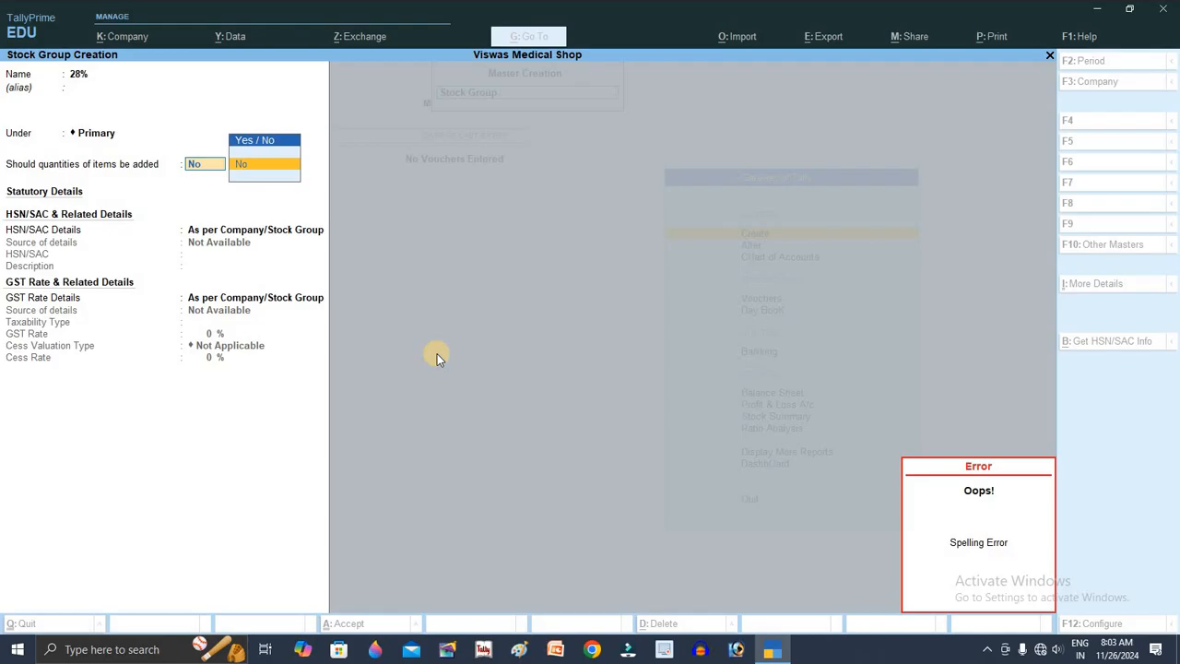
{"action": "key", "text": "Return"}
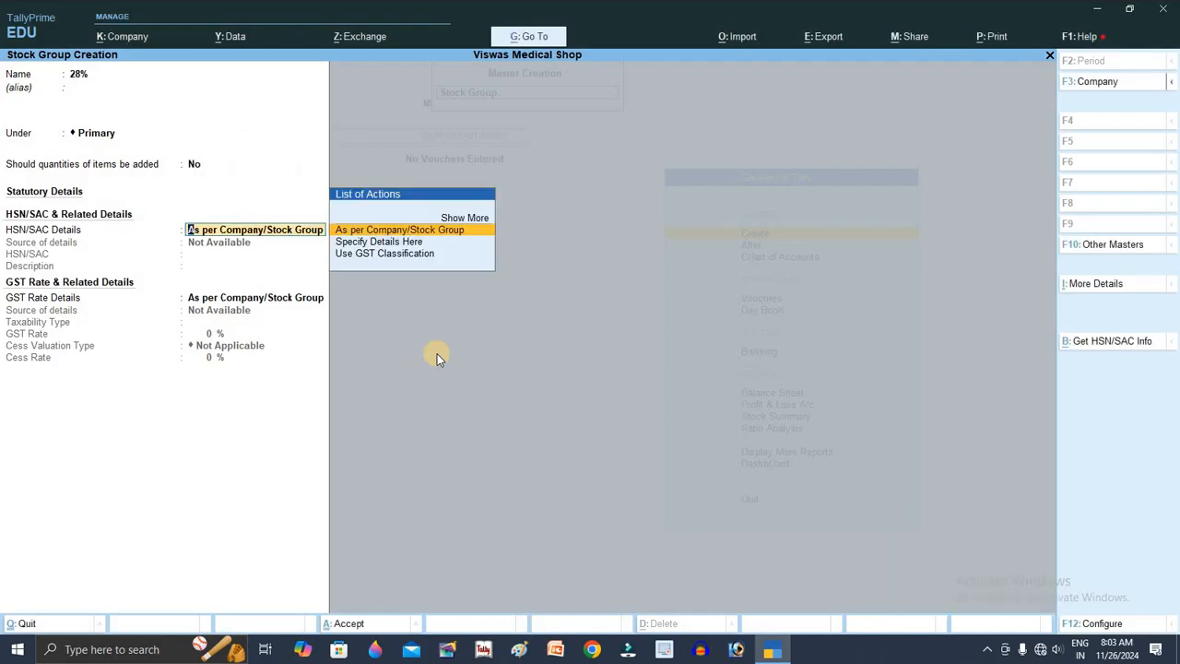
{"action": "key", "text": "Down"}
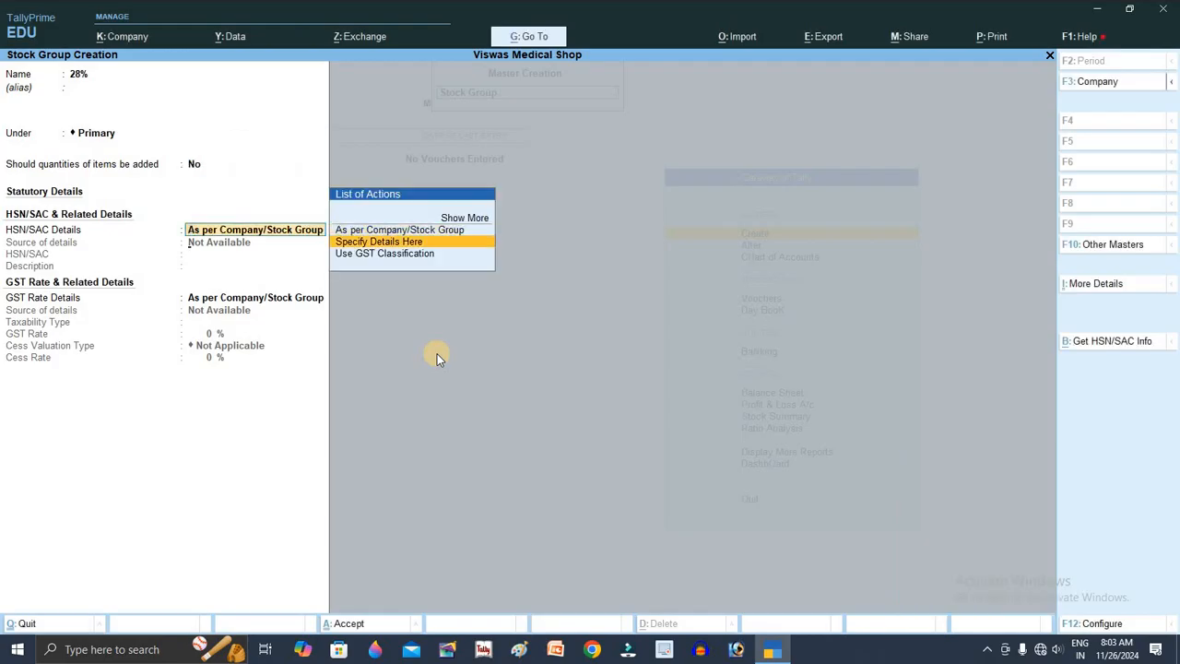
{"action": "key", "text": "Return"}
{"action": "type", "text": "551254"}
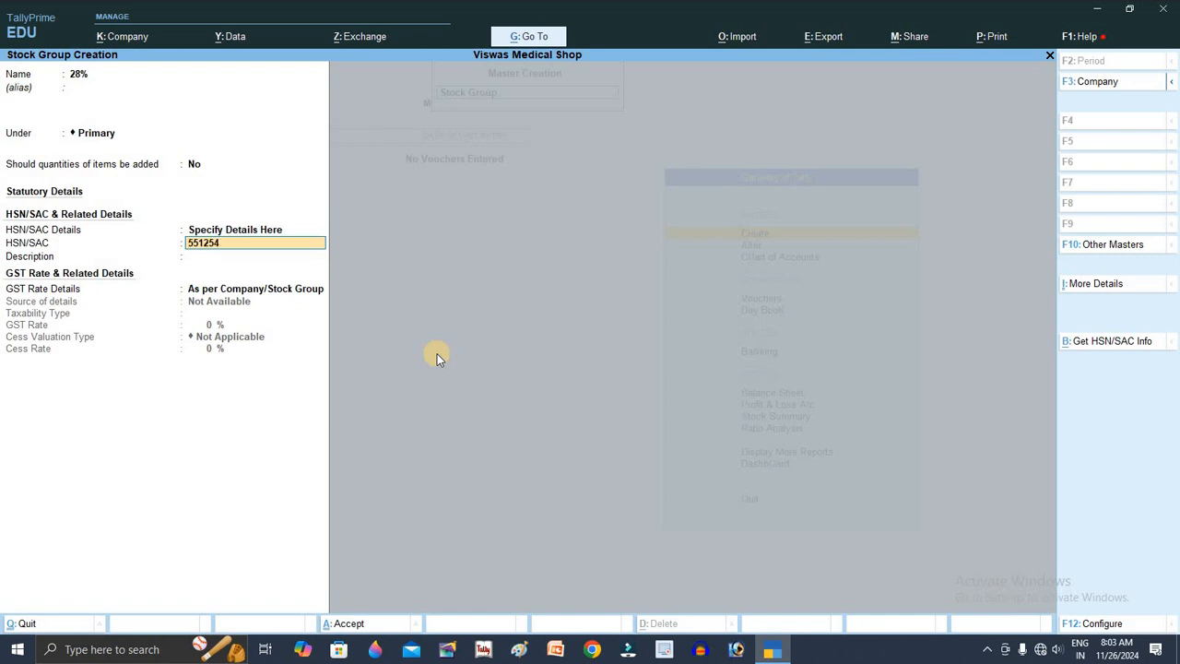
{"action": "key", "text": "Return"}
{"action": "key", "text": "Return"}
Step: Set the 28% group's GST rate details to Taxable at 28% and save it
{"action": "key", "text": "Return"}
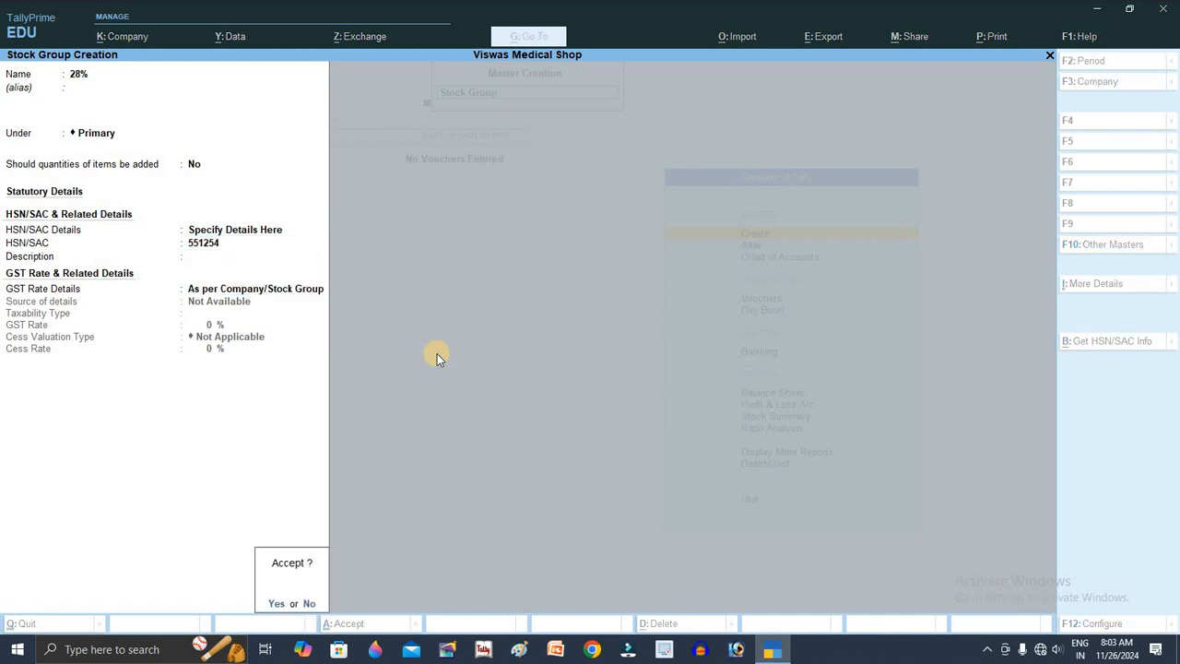
{"action": "key", "text": "Escape"}
{"action": "key", "text": "Down"}
{"action": "key", "text": "Return"}
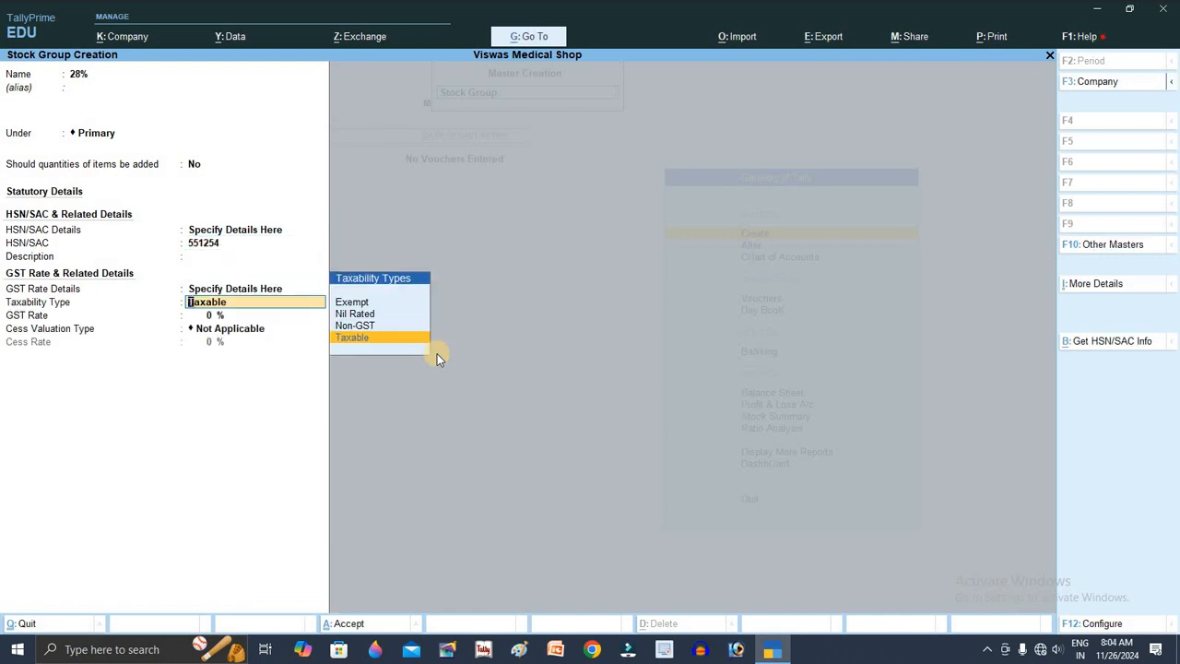
{"action": "key", "text": "Return"}
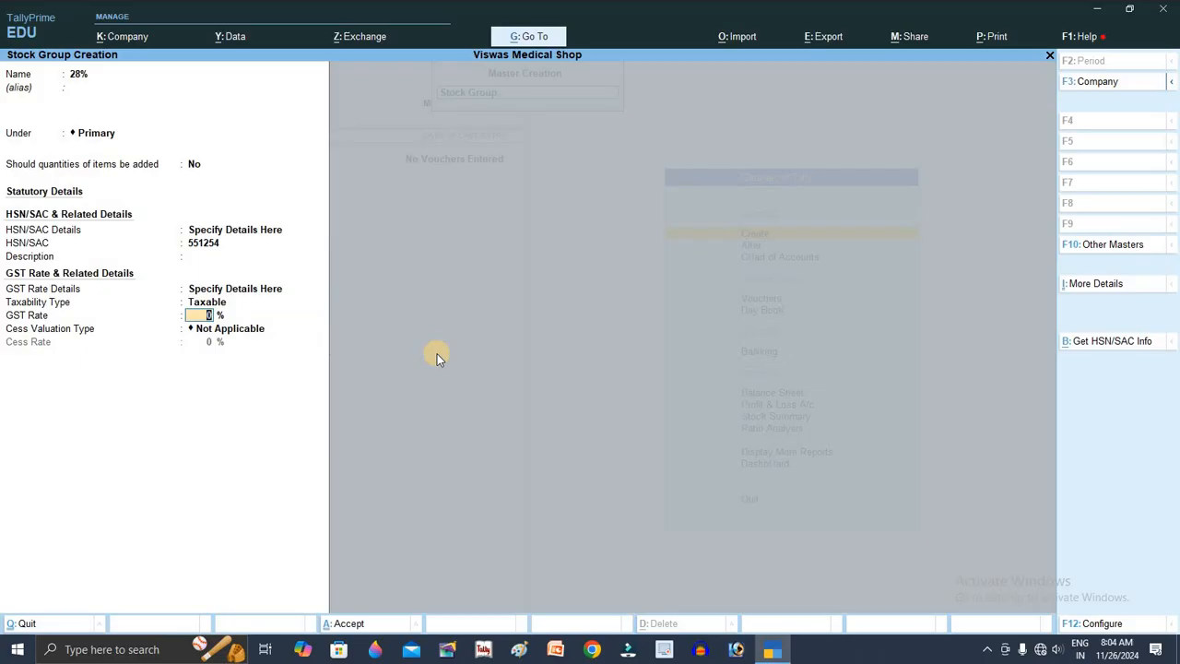
{"action": "type", "text": "28"}
{"action": "key", "text": "Return"}
{"action": "key", "text": "Return"}
{"action": "key", "text": "Return"}
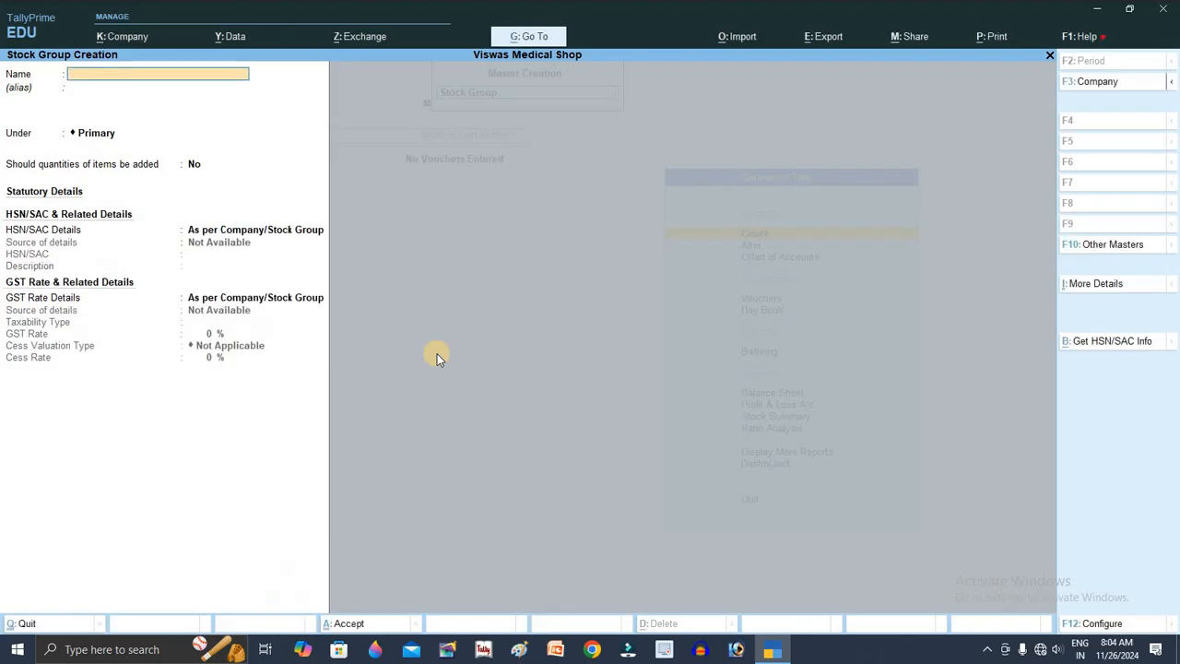
Step: Create and save the Purchase A/c ledger under Purchase Accounts
{"action": "key", "text": "Escape"}
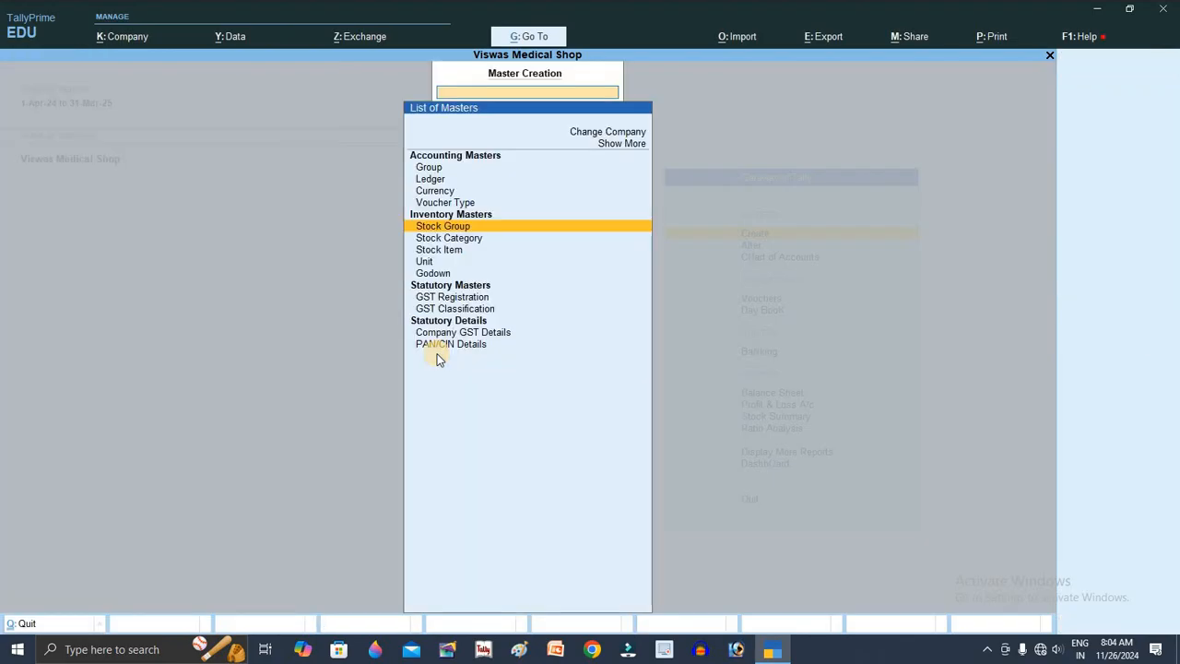
{"action": "key", "text": "Escape"}
{"action": "key", "text": "Escape"}
{"action": "key", "text": "Escape"}
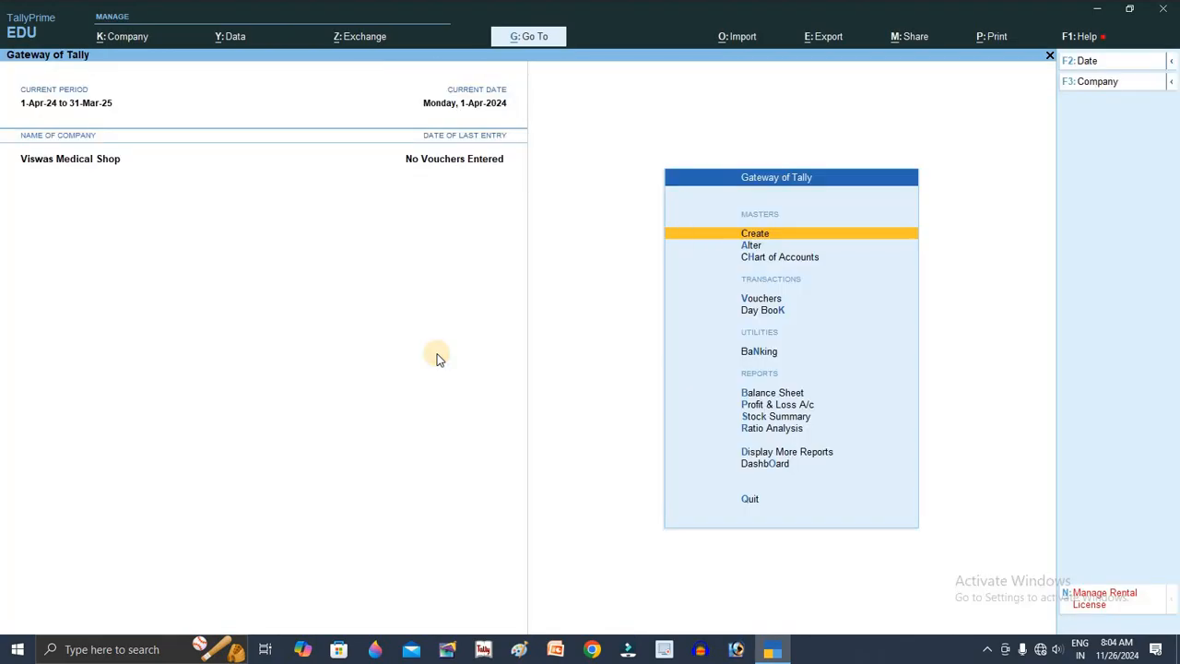
{"action": "key", "text": "Return"}
{"action": "key", "text": "Down"}
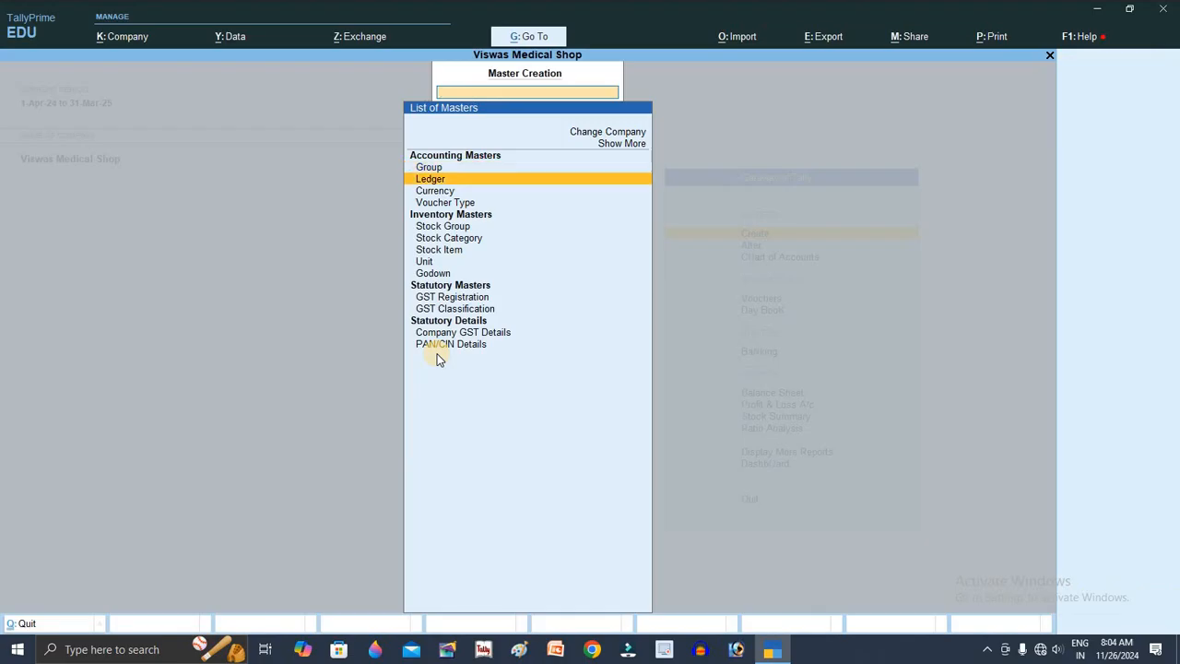
{"action": "key", "text": "Return"}
{"action": "type", "text": "Purc"}
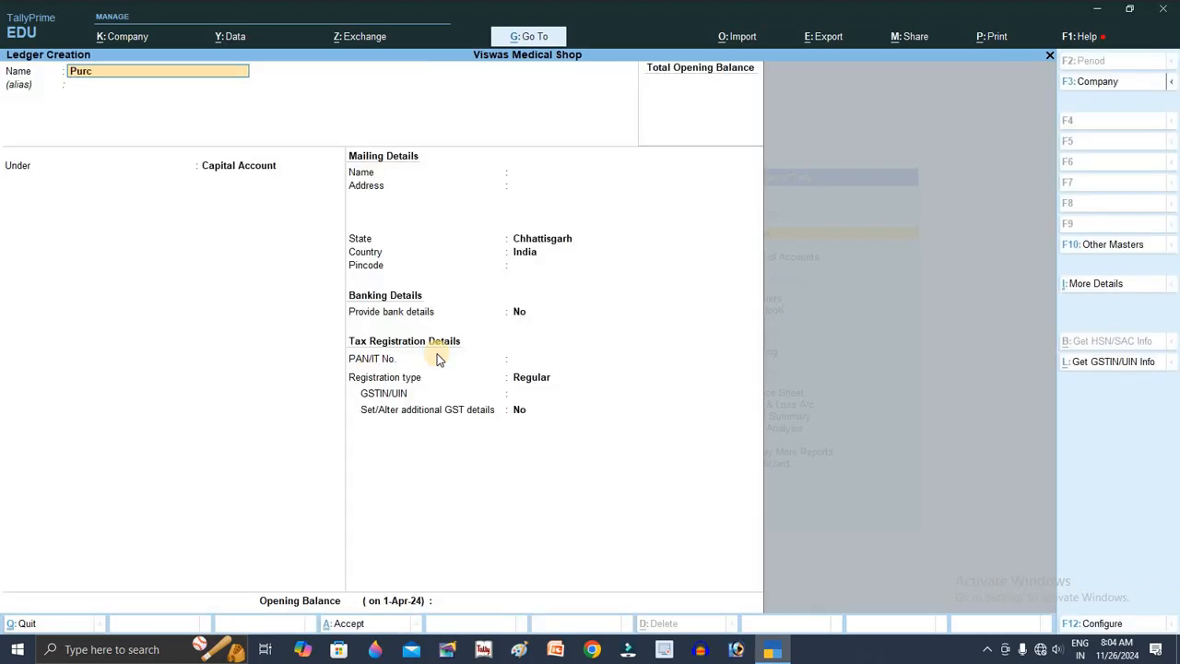
{"action": "type", "text": "hase a/c"}
{"action": "key", "text": "Return"}
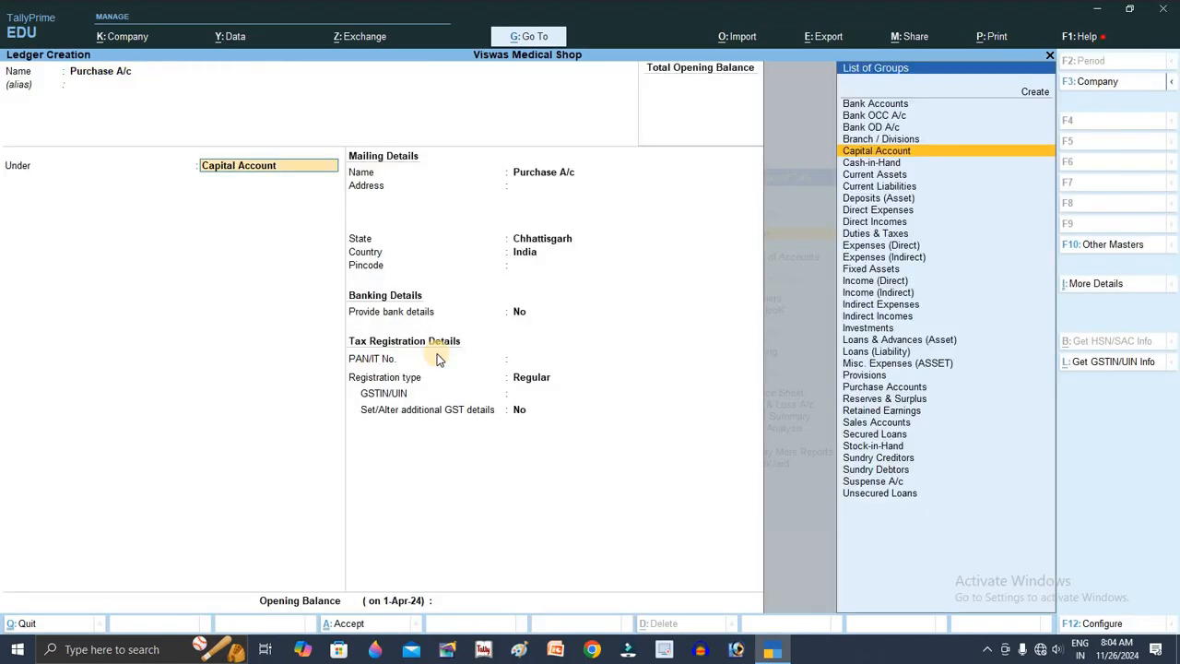
{"action": "type", "text": "Pur"}
{"action": "key", "text": "Return"}
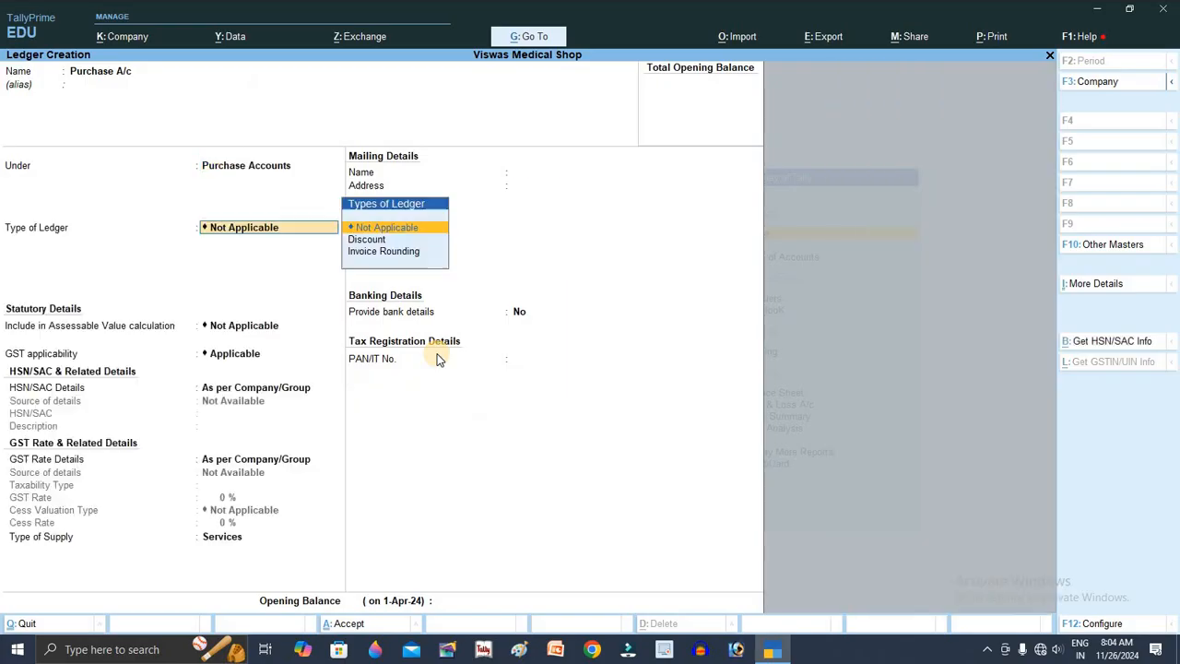
{"action": "key", "text": "ctrl+a"}
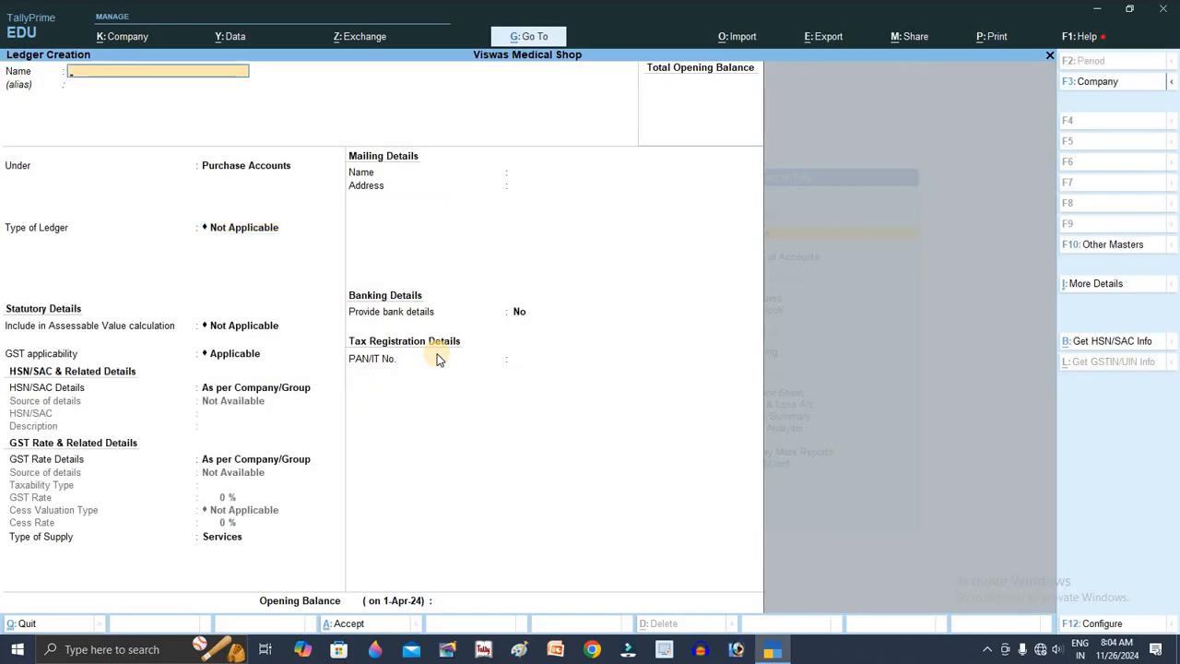
Step: Start a new ledger named Ganga Traders under Sundry Creditors
{"action": "key", "text": "Escape"}
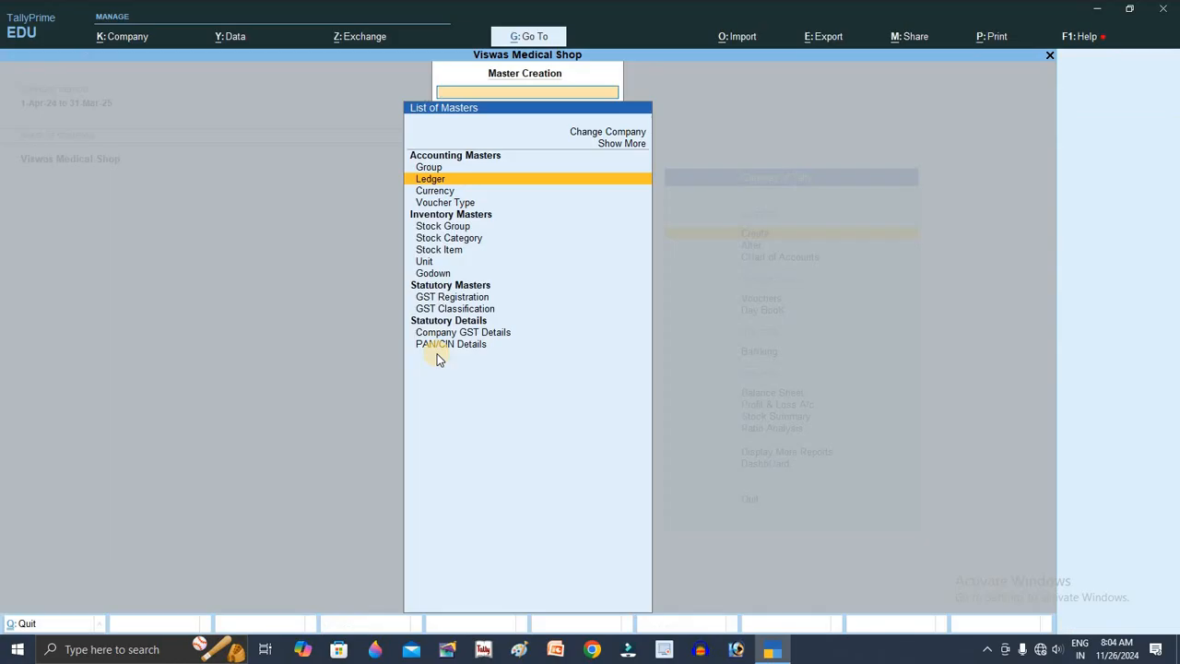
{"action": "key", "text": "Return"}
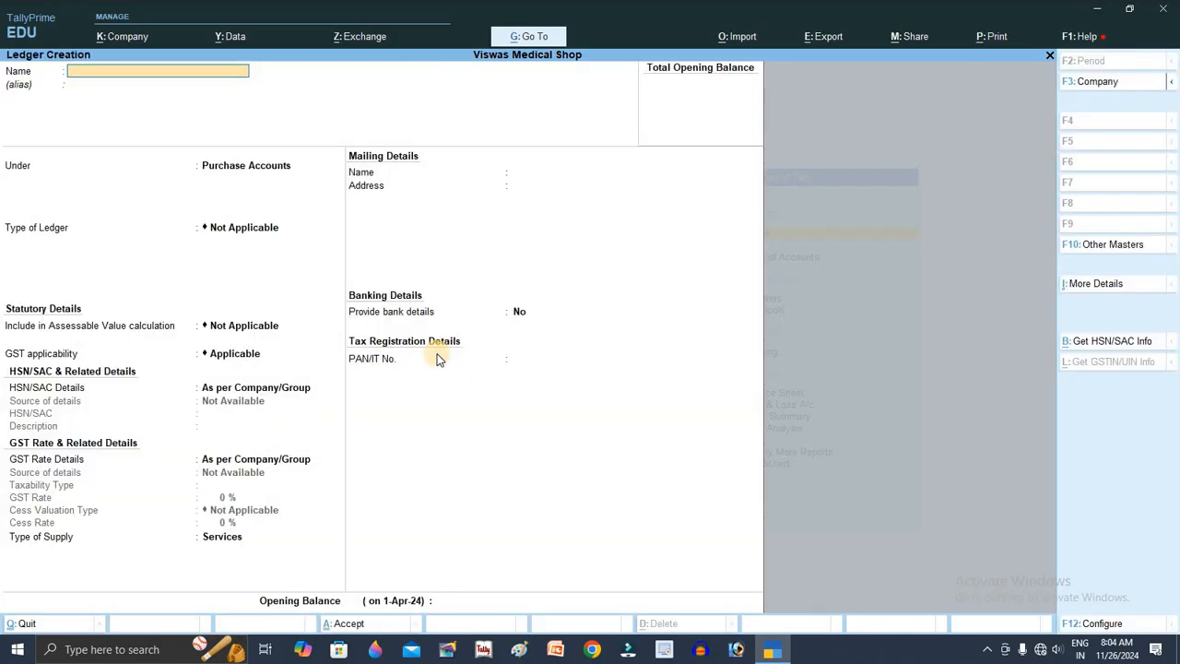
{"action": "type", "text": "Ganga"}
{"action": "type", "text": " Readers"}
{"action": "key", "text": "BackSpace"}
{"action": "key", "text": "BackSpace"}
{"action": "key", "text": "BackSpace"}
{"action": "key", "text": "BackSpace"}
{"action": "key", "text": "BackSpace"}
{"action": "key", "text": "BackSpace"}
{"action": "key", "text": "BackSpace"}
{"action": "key", "text": "BackSpace"}
{"action": "type", "text": "Traders"}
{"action": "key", "text": "Return"}
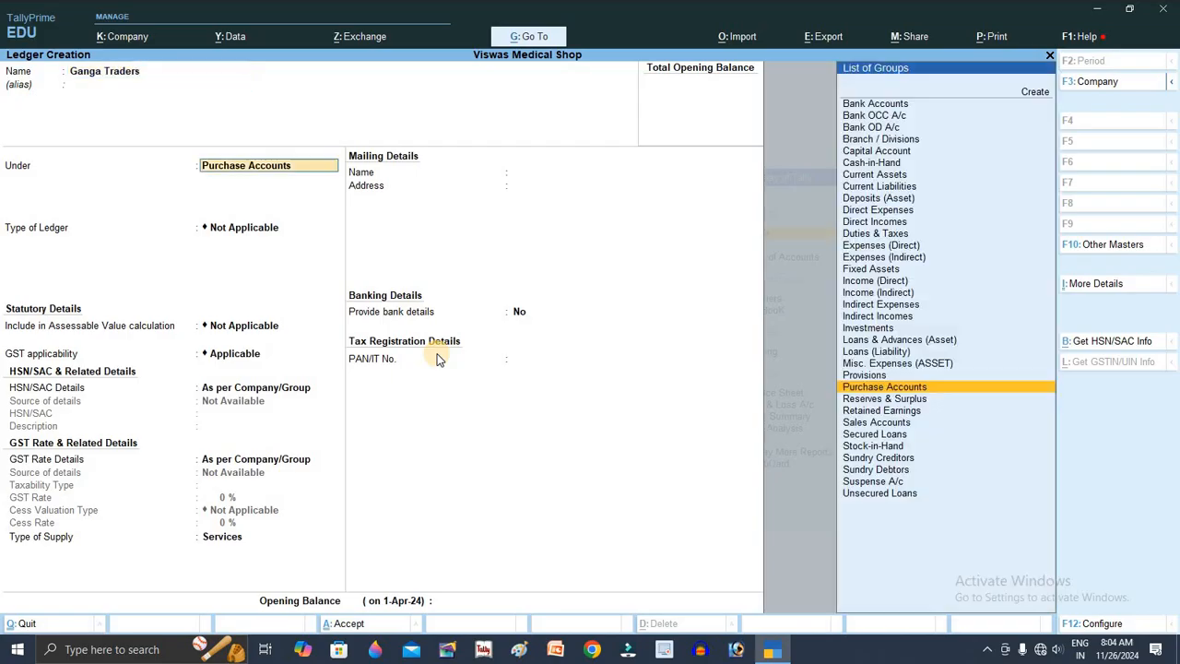
{"action": "type", "text": "su"}
{"action": "key", "text": "Down"}
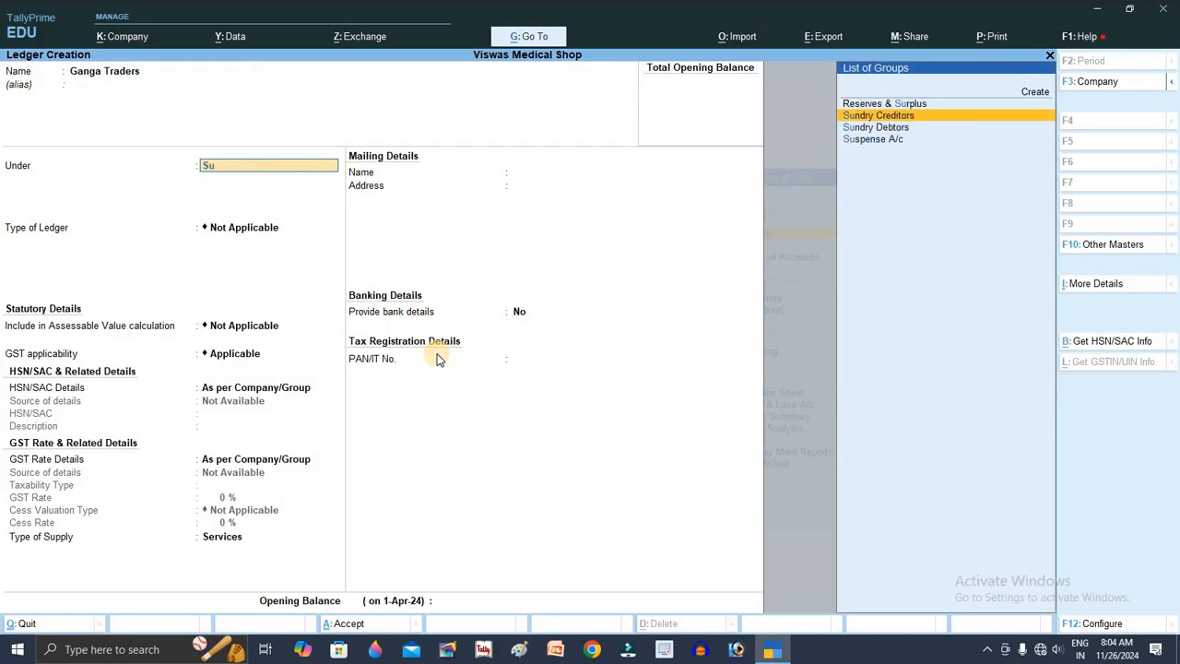
{"action": "key", "text": "Return"}
Step: Set Ganga Traders' GST registration to Regular, enter the supplier's GSTIN, and save
{"action": "key", "text": "Return"}
{"action": "key", "text": "Return"}
{"action": "key", "text": "Return"}
{"action": "key", "text": "Return"}
{"action": "key", "text": "Return"}
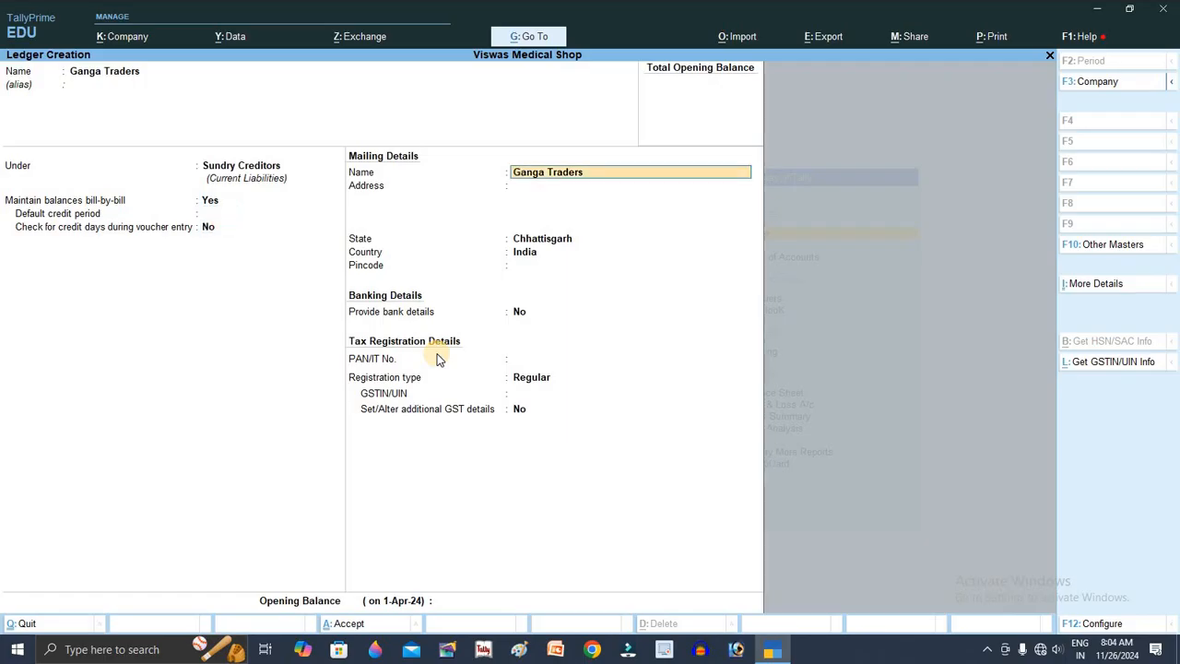
{"action": "key", "text": "Return"}
{"action": "key", "text": "Return"}
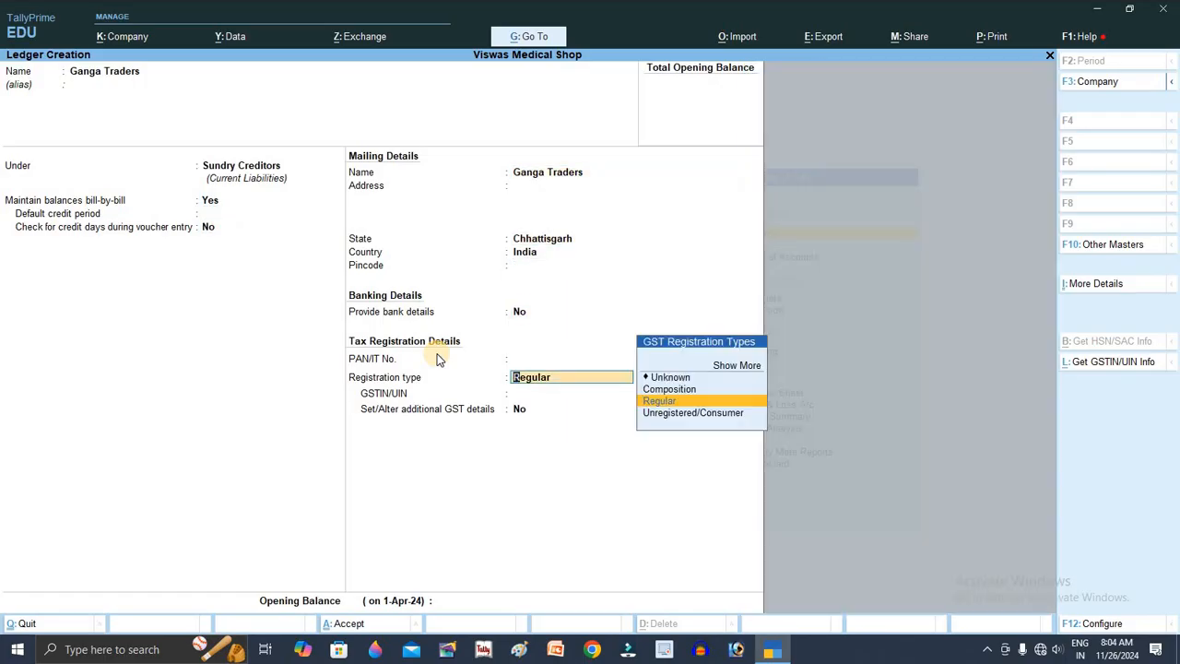
{"action": "key", "text": "Return"}
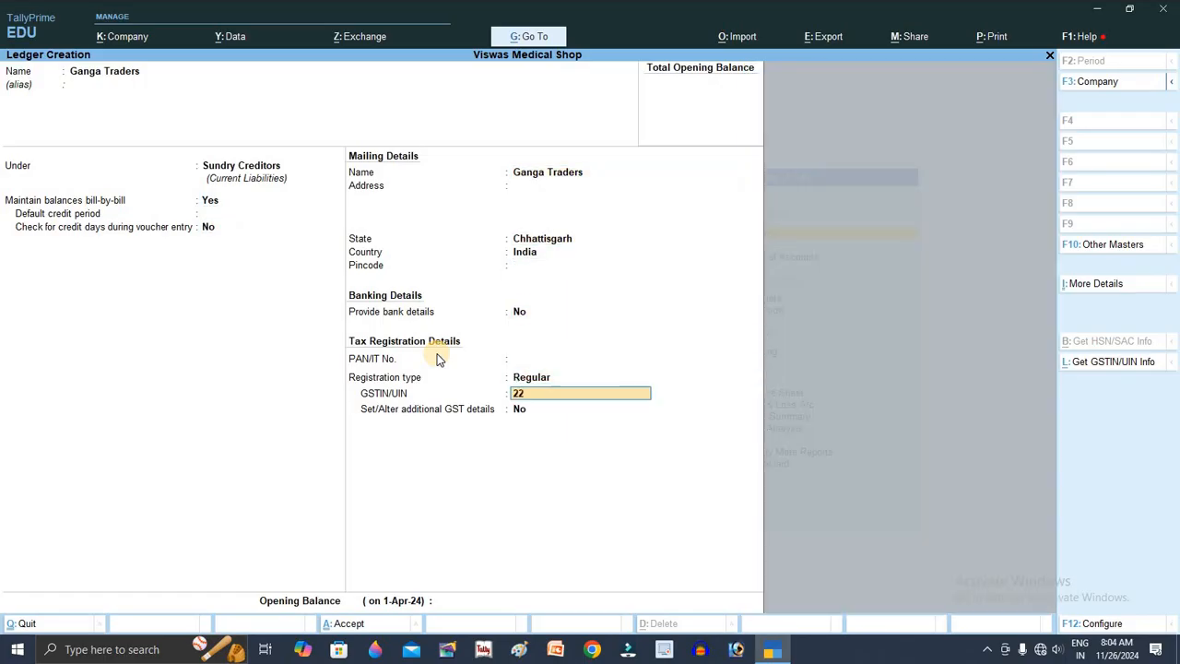
{"action": "key", "text": "Return"}
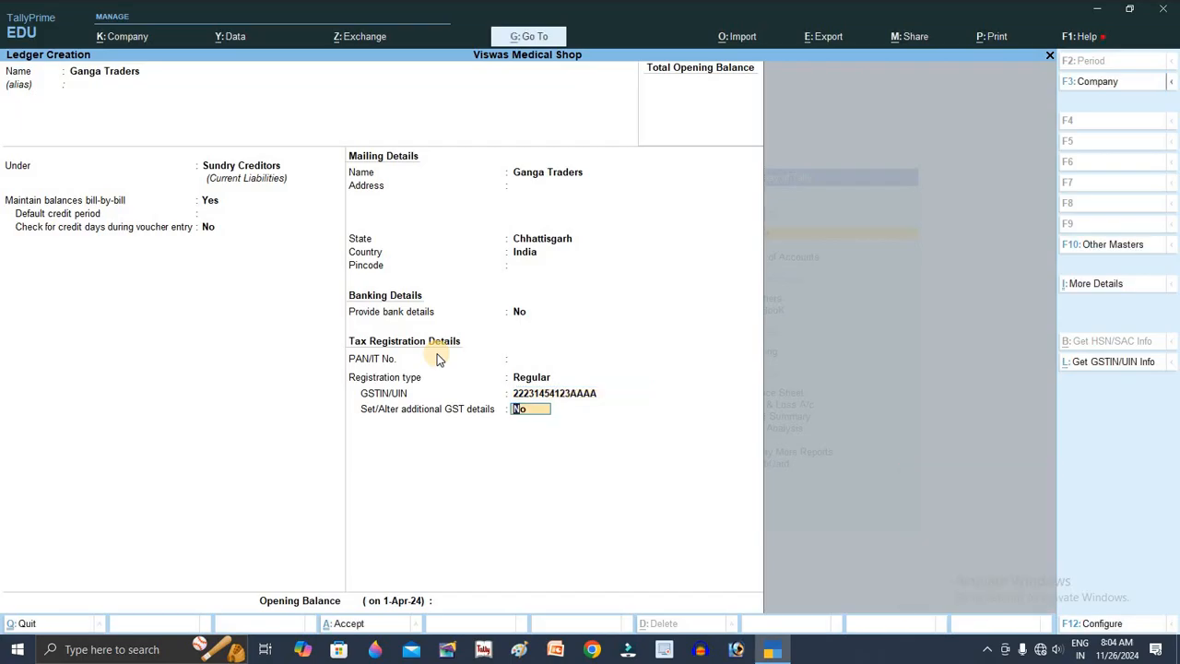
{"action": "key", "text": "BackSpace"}
{"action": "key", "text": "BackSpace"}
{"action": "key", "text": "Return"}
{"action": "key", "text": "Return"}
{"action": "key", "text": "ctrl+a"}
{"action": "key", "text": "Escape"}
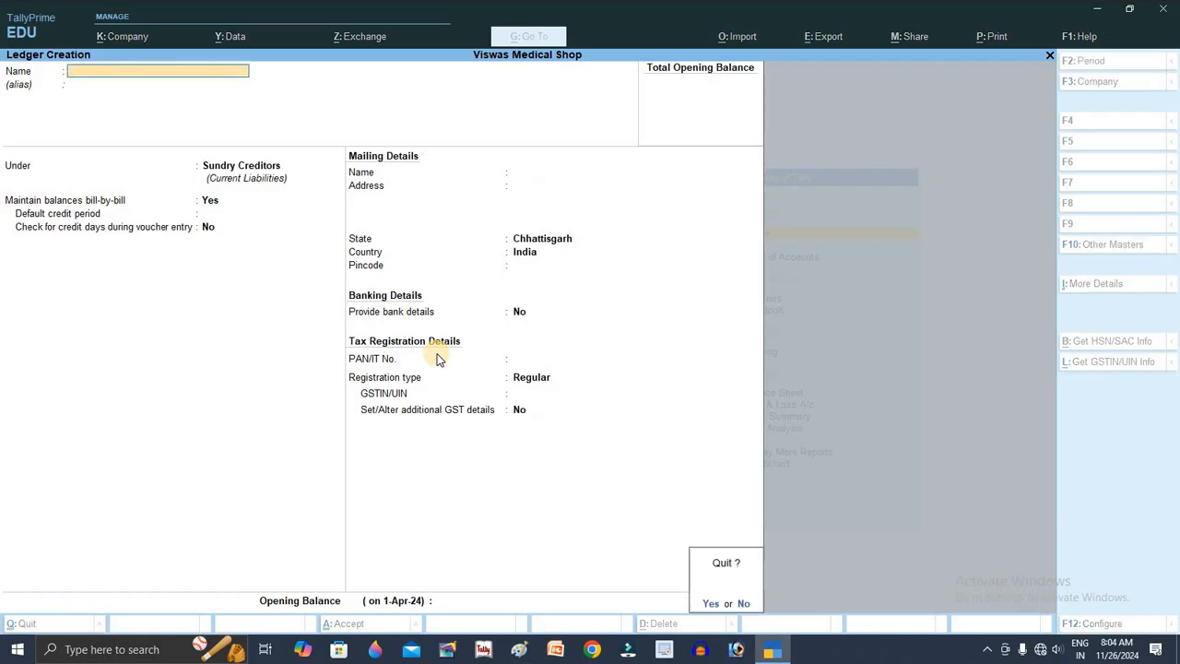
Step: Leave ledger creation and open the Unit creation form from the masters list
{"action": "key", "text": "Return"}
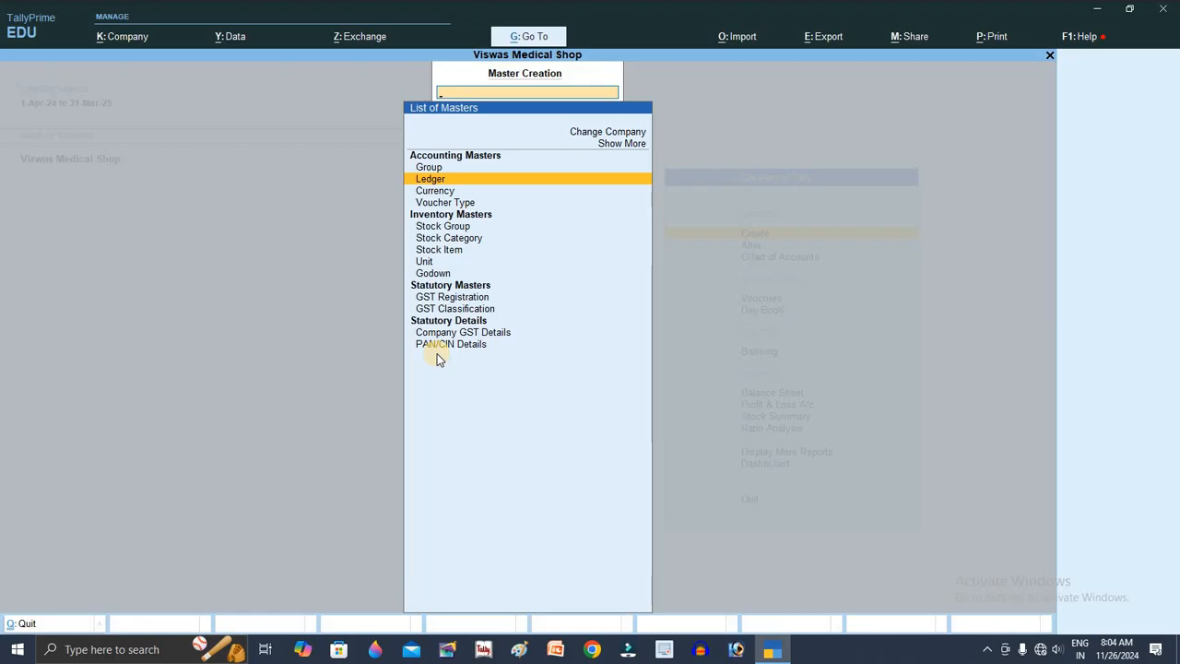
{"action": "key", "text": "Down"}
{"action": "key", "text": "Down"}
{"action": "key", "text": "Down"}
{"action": "key", "text": "Down"}
{"action": "key", "text": "Down"}
{"action": "key", "text": "Down"}
{"action": "key", "text": "Up"}
{"action": "key", "text": "Up"}
{"action": "key", "text": "Up"}
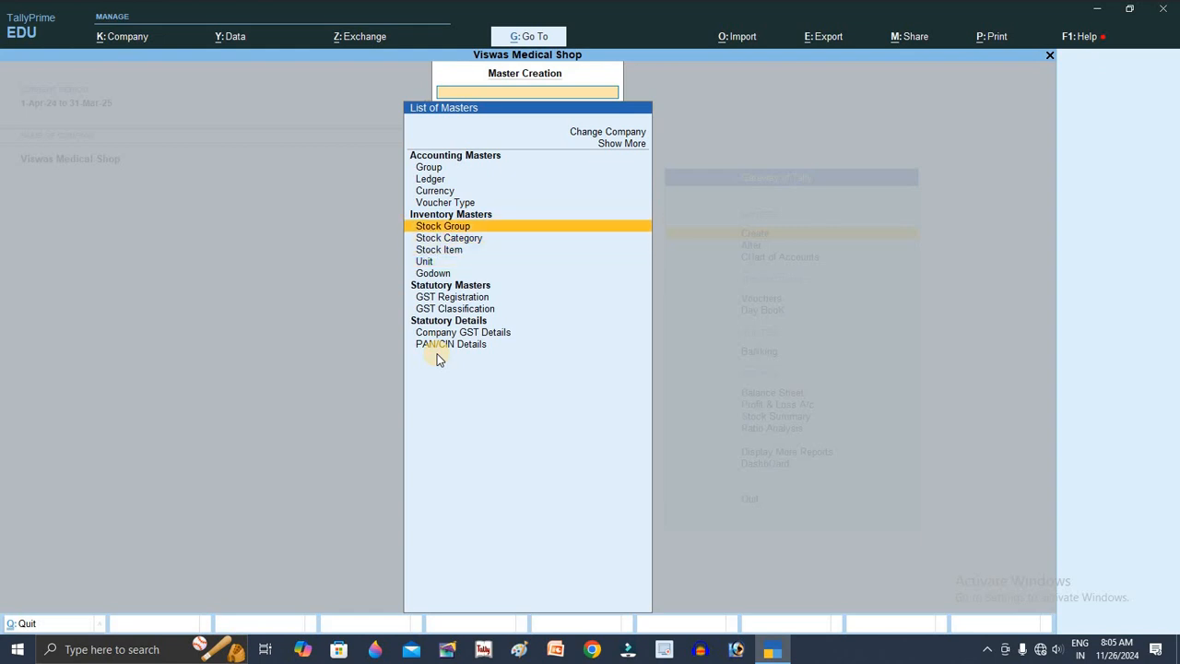
{"action": "key", "text": "Down"}
{"action": "key", "text": "Down"}
{"action": "key", "text": "Down"}
{"action": "key", "text": "Down"}
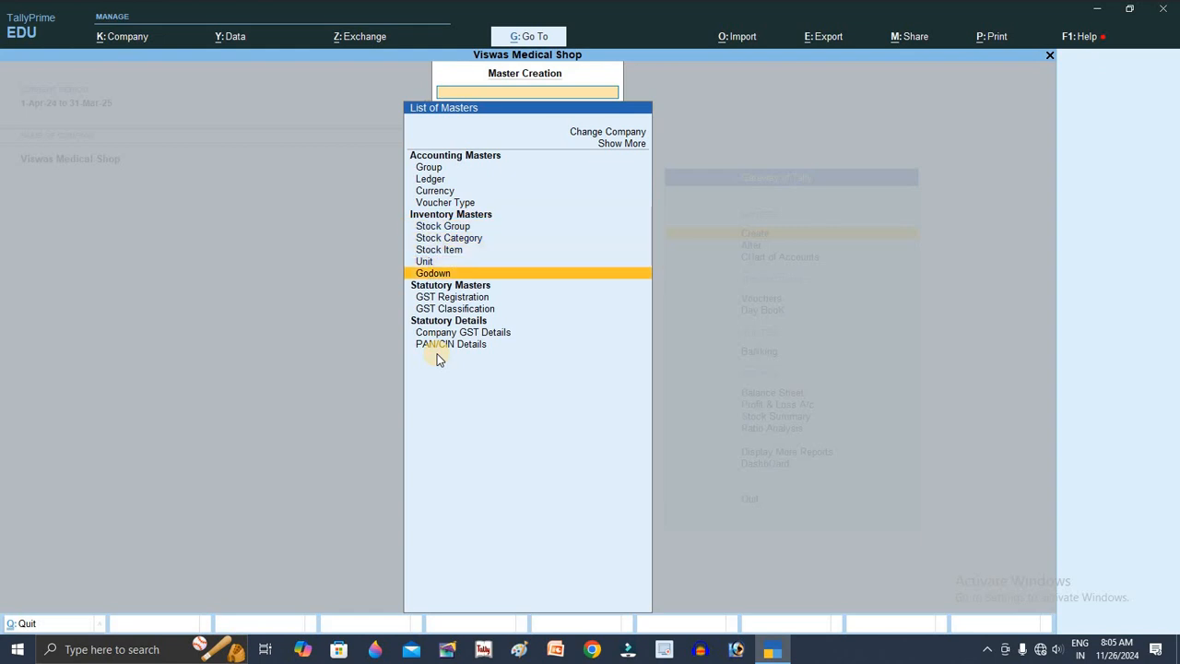
{"action": "key", "text": "Up"}
{"action": "key", "text": "Return"}
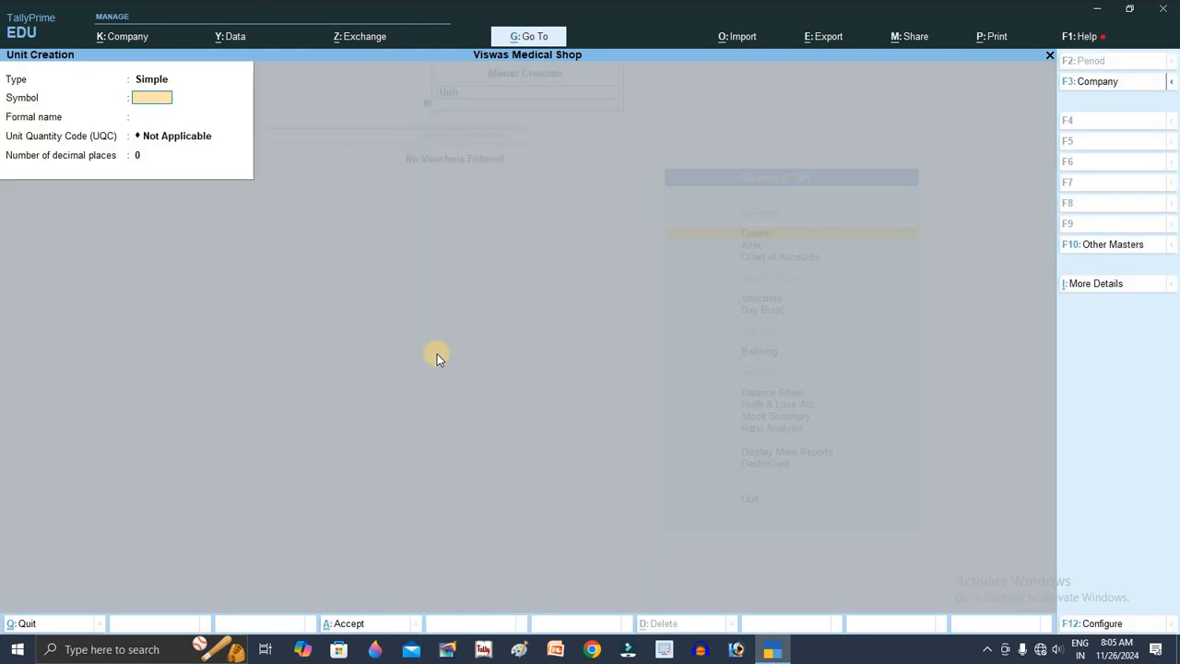
Step: Save a simple unit with symbol str and new UQC strip, returning to the masters list
{"action": "type", "text": "str"}
{"action": "key", "text": "Return"}
{"action": "key", "text": "Return"}
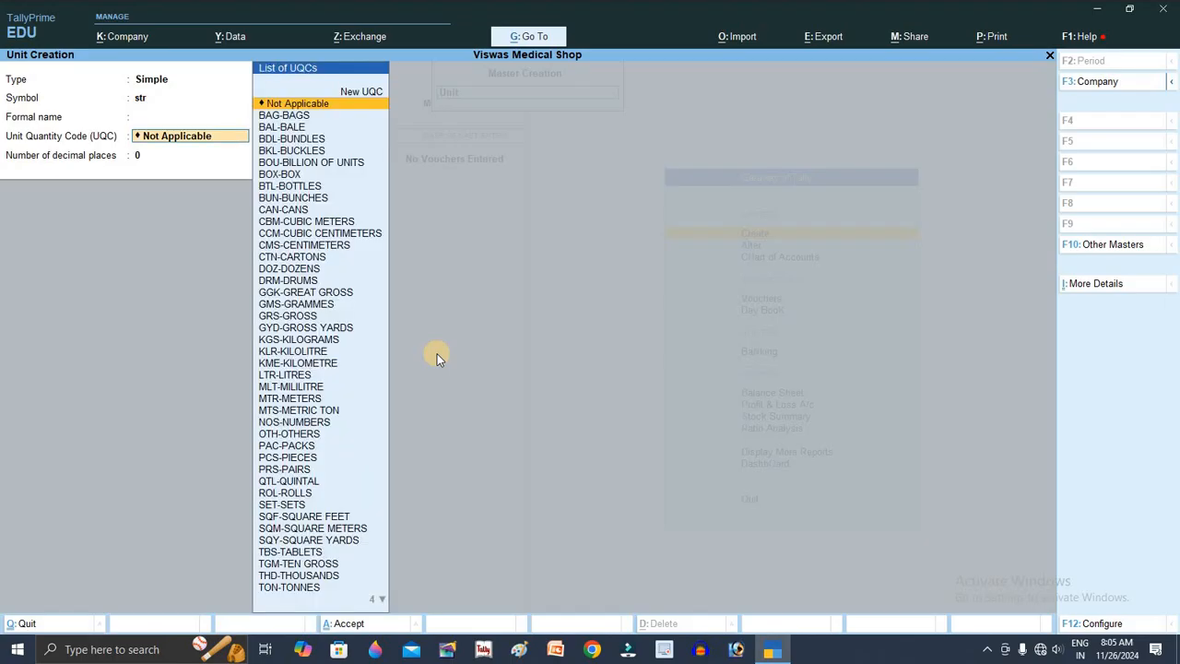
{"action": "type", "text": "str"}
{"action": "key", "text": "BackSpace"}
{"action": "key", "text": "BackSpace"}
{"action": "key", "text": "BackSpace"}
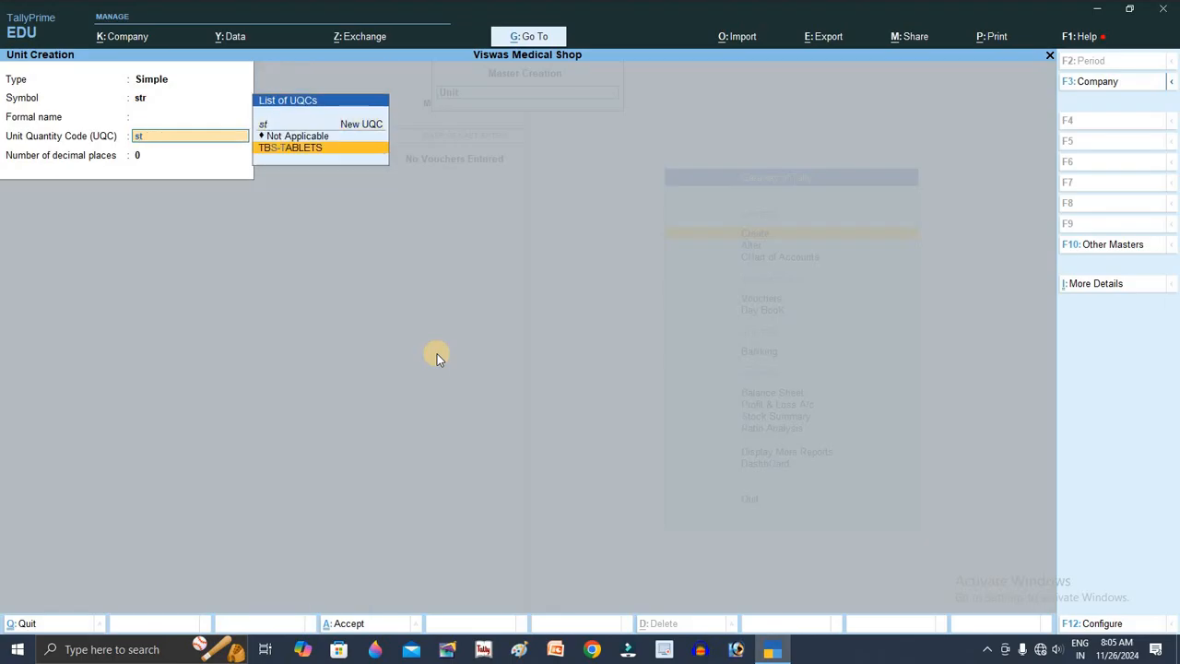
{"action": "type", "text": "str"}
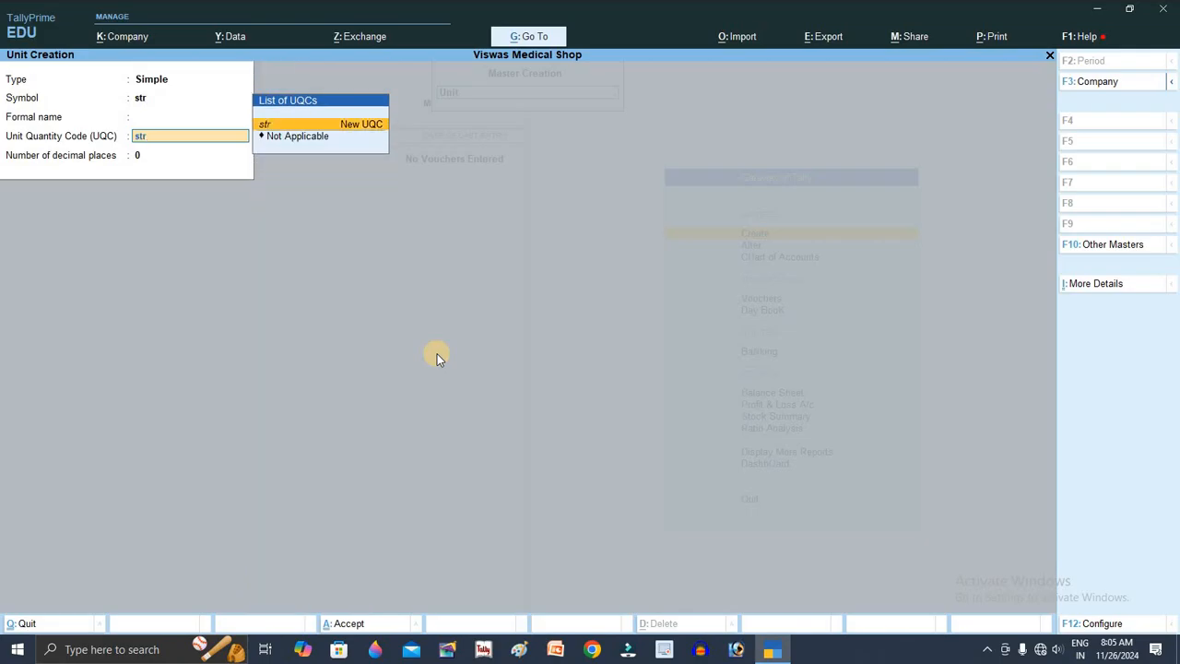
{"action": "type", "text": "ip"}
{"action": "key", "text": "Return"}
{"action": "key", "text": "Return"}
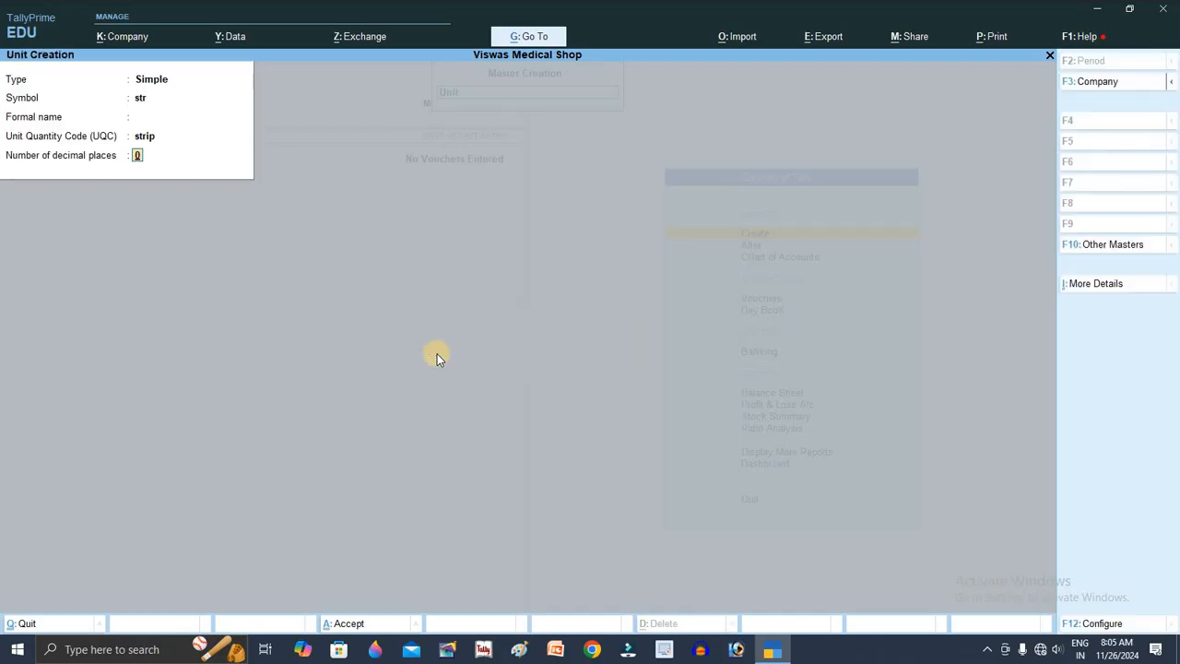
{"action": "key", "text": "Return"}
{"action": "key", "text": "Return"}
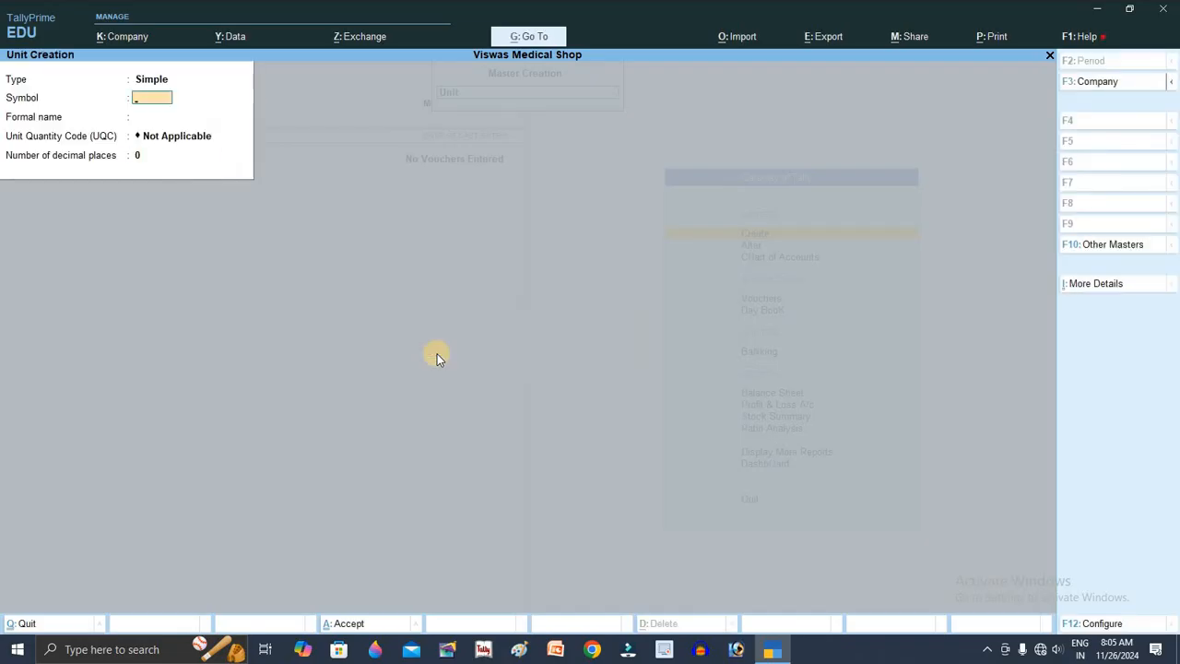
{"action": "key", "text": "Escape"}
{"action": "key", "text": "Return"}
{"action": "key", "text": "Up"}
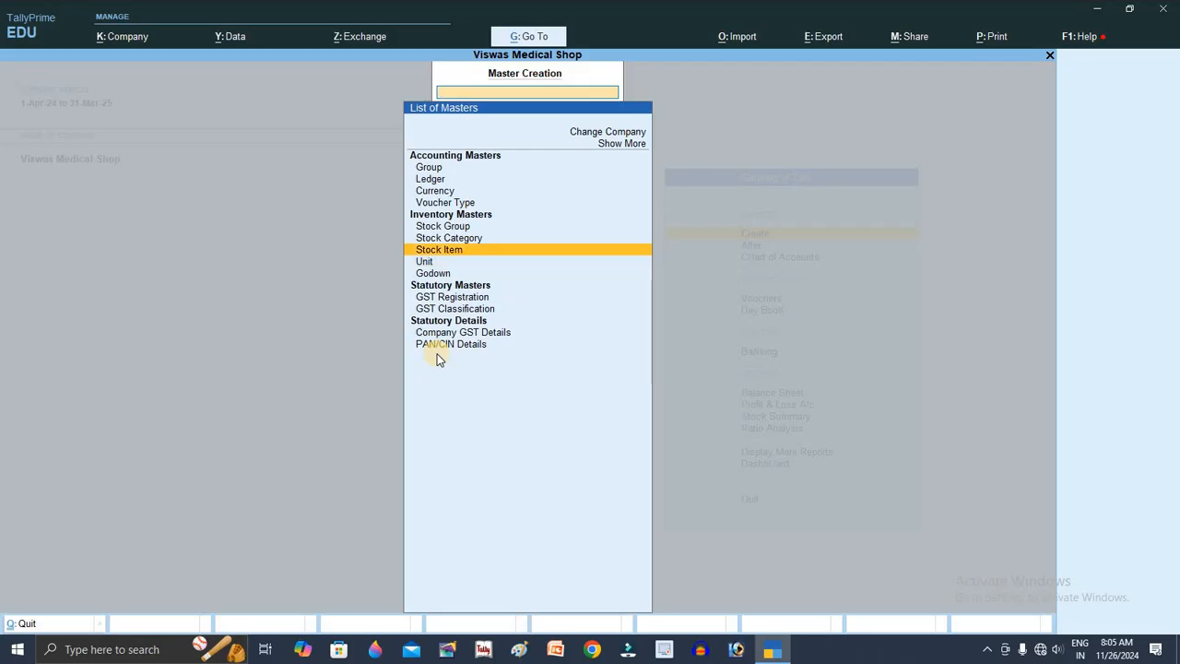
Step: Create and save stock item Uribid under the 5% group with unit str
{"action": "key", "text": "Return"}
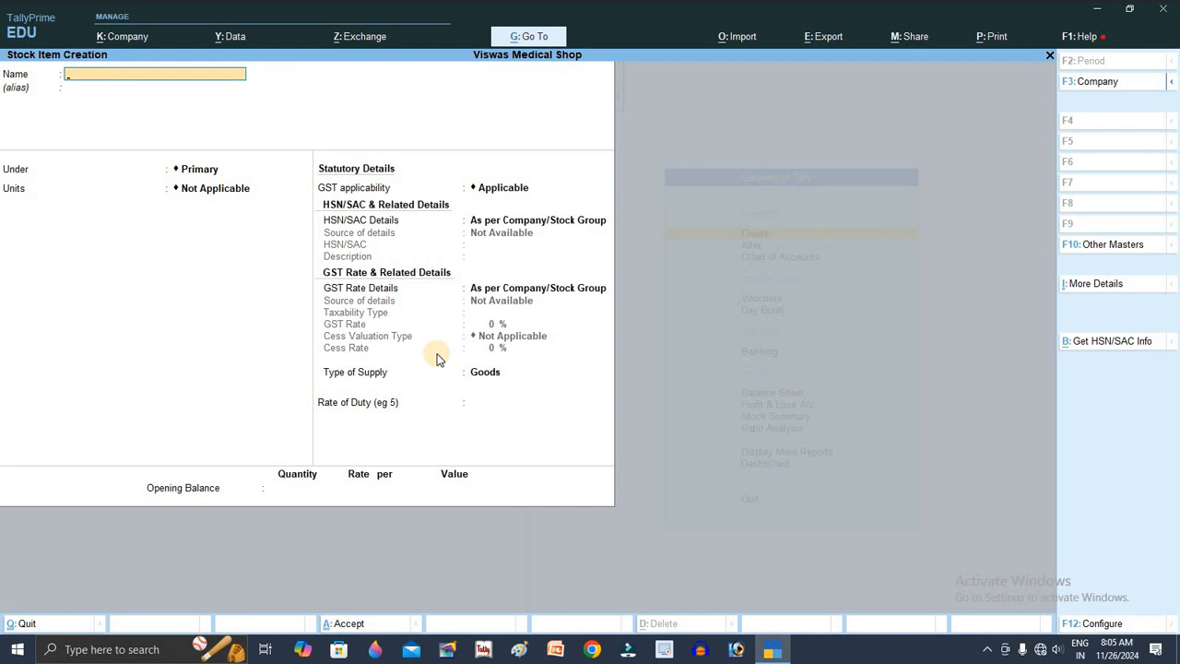
{"action": "type", "text": "Uribid"}
{"action": "key", "text": "Return"}
{"action": "key", "text": "Down"}
{"action": "key", "text": "Down"}
{"action": "key", "text": "Down"}
{"action": "key", "text": "Down"}
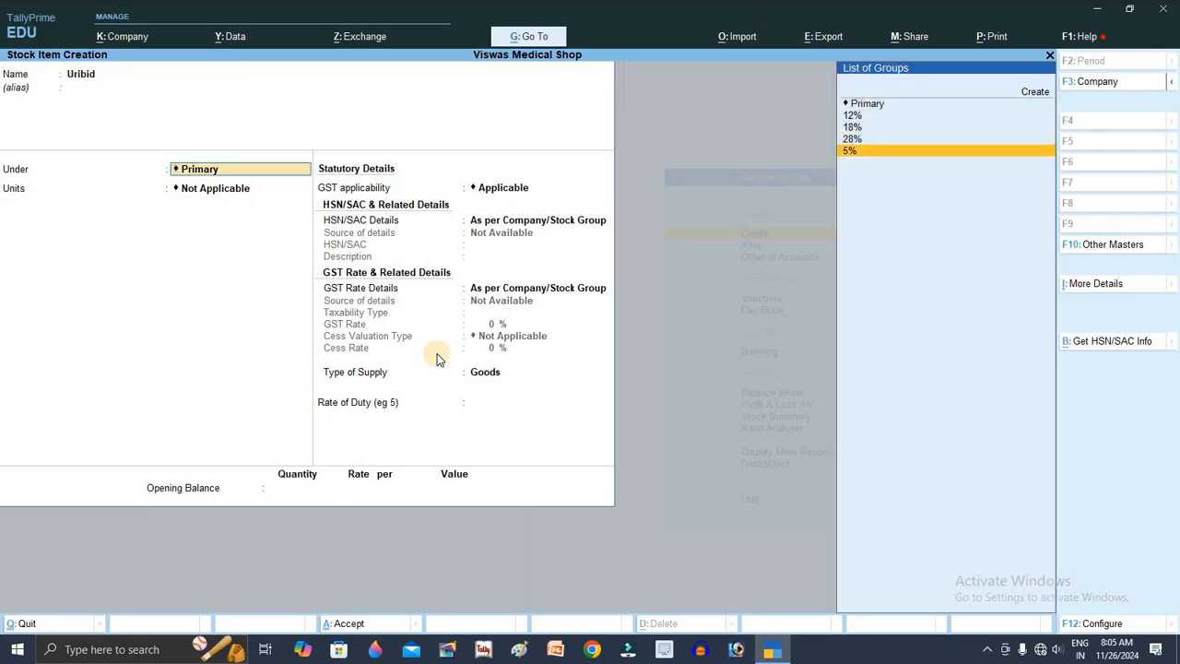
{"action": "key", "text": "Return"}
{"action": "key", "text": "Down"}
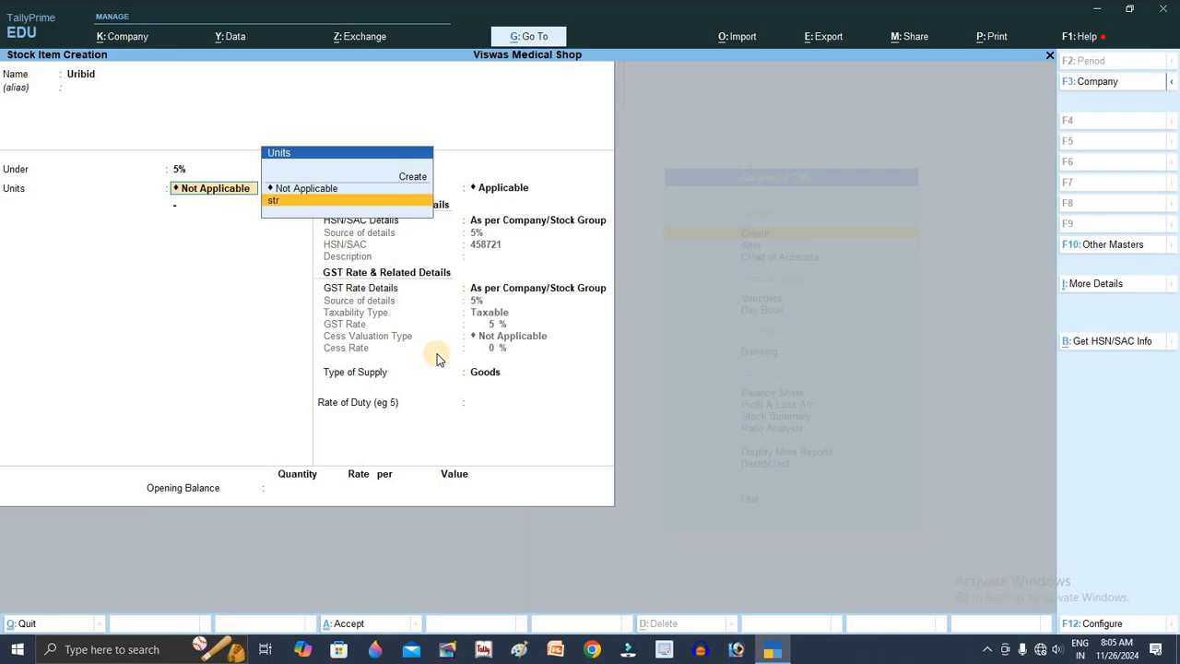
{"action": "key", "text": "Return"}
{"action": "key", "text": "Return"}
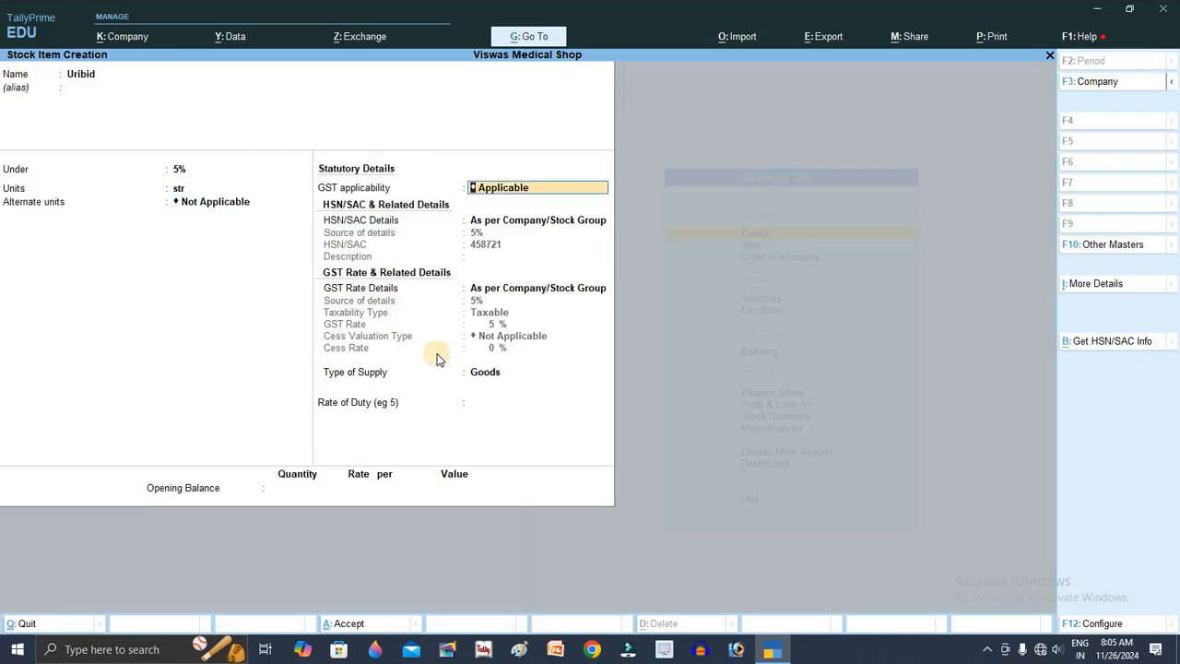
{"action": "key", "text": "ctrl+a"}
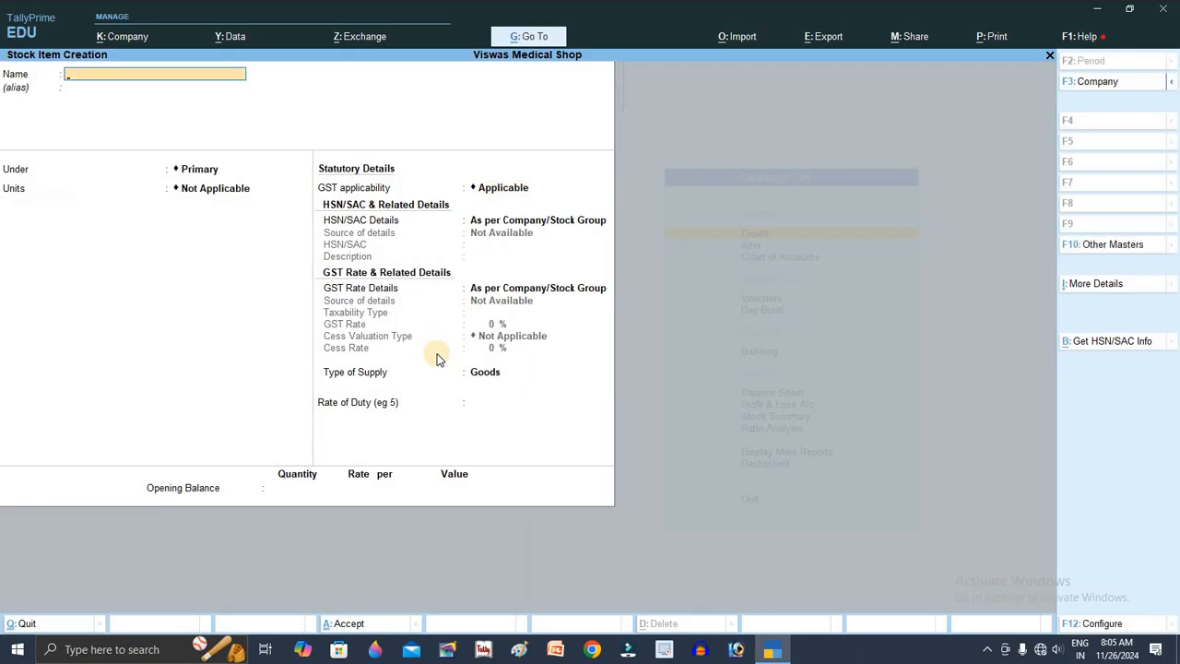
Step: Create and save stock item Dolo under the 12% group with unit str
{"action": "type", "text": "Par"}
{"action": "key", "text": "BackSpace"}
{"action": "key", "text": "BackSpace"}
{"action": "key", "text": "BackSpace"}
{"action": "key", "text": "BackSpace"}
{"action": "key", "text": "BackSpace"}
{"action": "type", "text": "Dolo"}
{"action": "key", "text": "Return"}
{"action": "key", "text": "Return"}
{"action": "key", "text": "Down"}
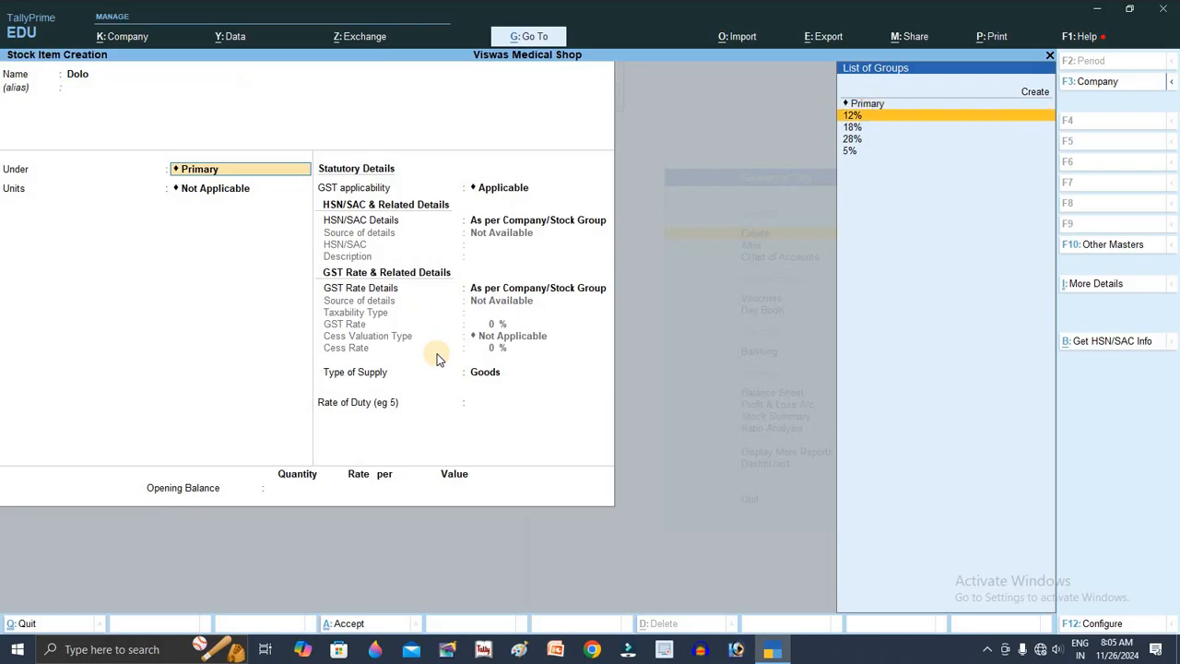
{"action": "key", "text": "Return"}
{"action": "key", "text": "Down"}
{"action": "key", "text": "Return"}
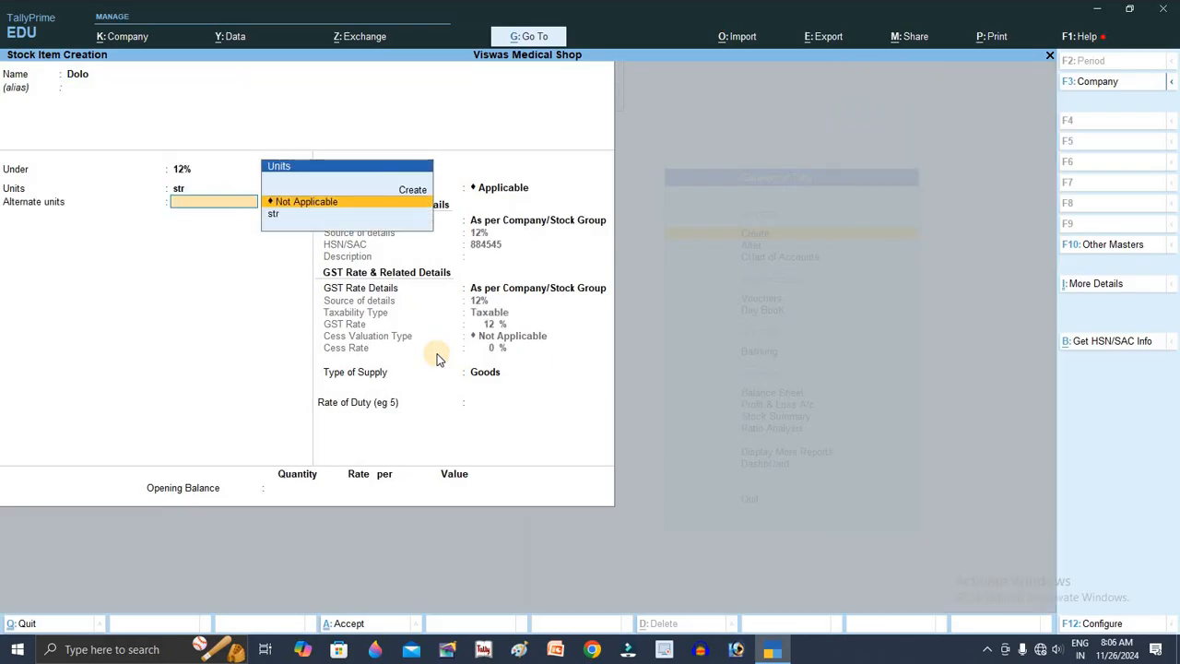
{"action": "key", "text": "Return"}
{"action": "key", "text": "ctrl+a"}
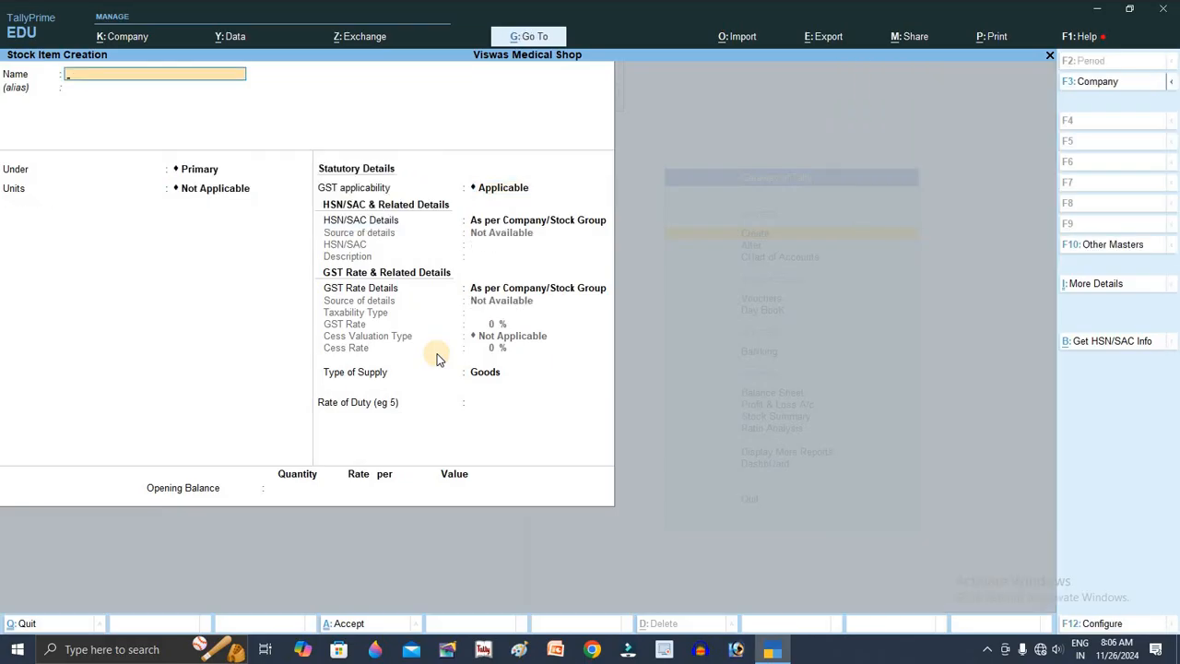
Step: Create and save stock item Crosin under the 18% group with unit str
{"action": "type", "text": "Cr"}
{"action": "key", "text": "BackSpace"}
{"action": "type", "text": "Crosin"}
{"action": "key", "text": "Return"}
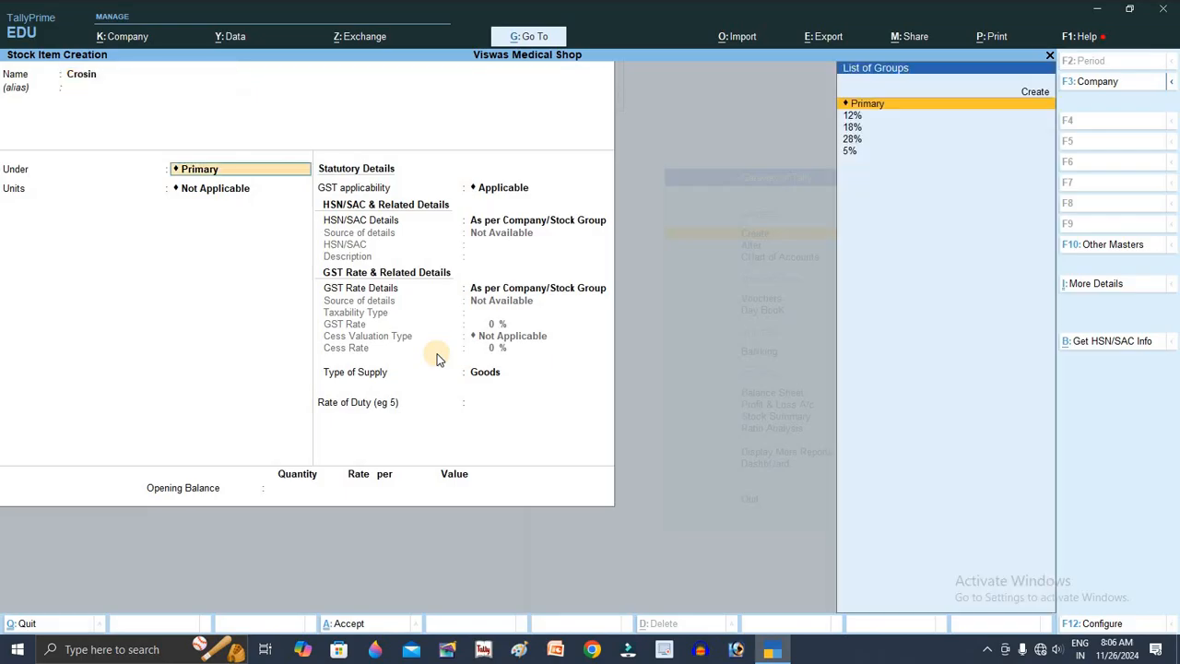
{"action": "key", "text": "Down"}
{"action": "key", "text": "Down"}
{"action": "key", "text": "Down"}
{"action": "key", "text": "Up"}
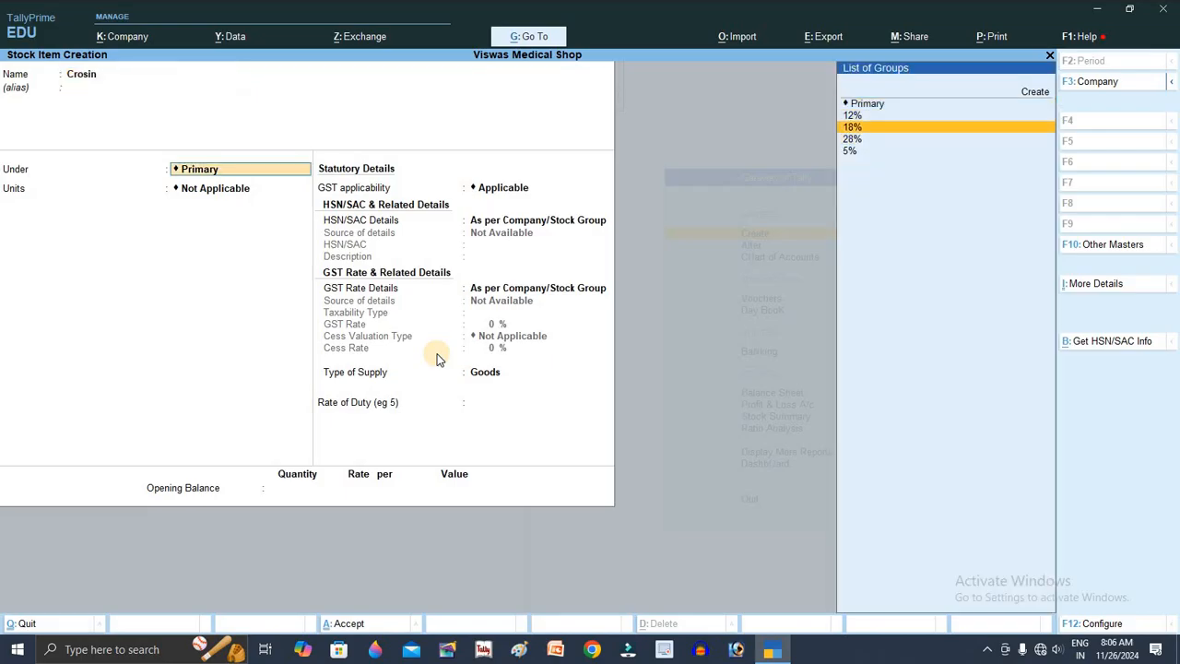
{"action": "key", "text": "Return"}
{"action": "key", "text": "Down"}
{"action": "key", "text": "Return"}
{"action": "key", "text": "Return"}
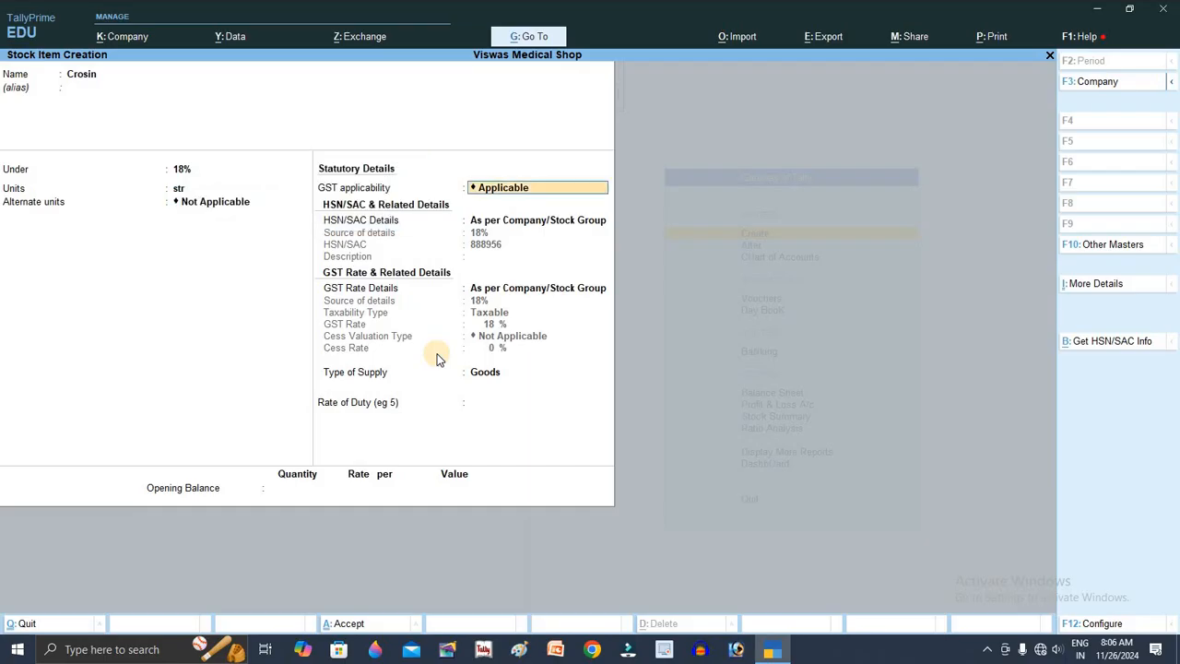
{"action": "key", "text": "Return"}
{"action": "key", "text": "ctrl+a"}
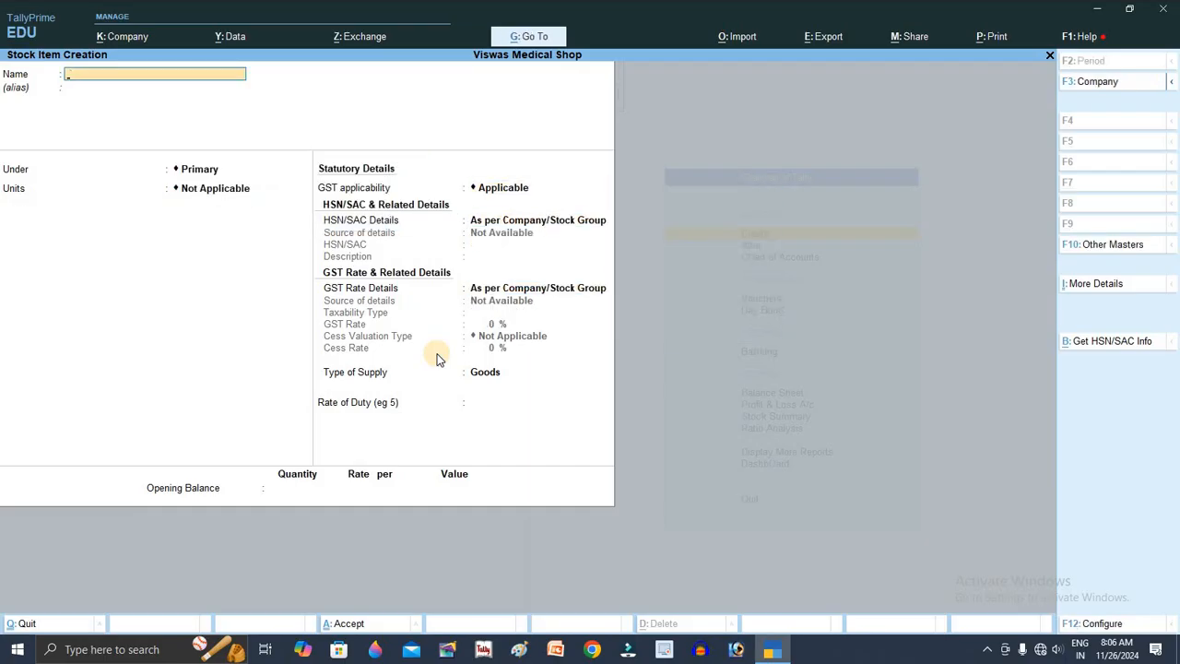
Step: Save stock item Metformin under 28% in str, then return to the Gateway of Tally
{"action": "type", "text": "Metformin"}
{"action": "key", "text": "Return"}
{"action": "key", "text": "Return"}
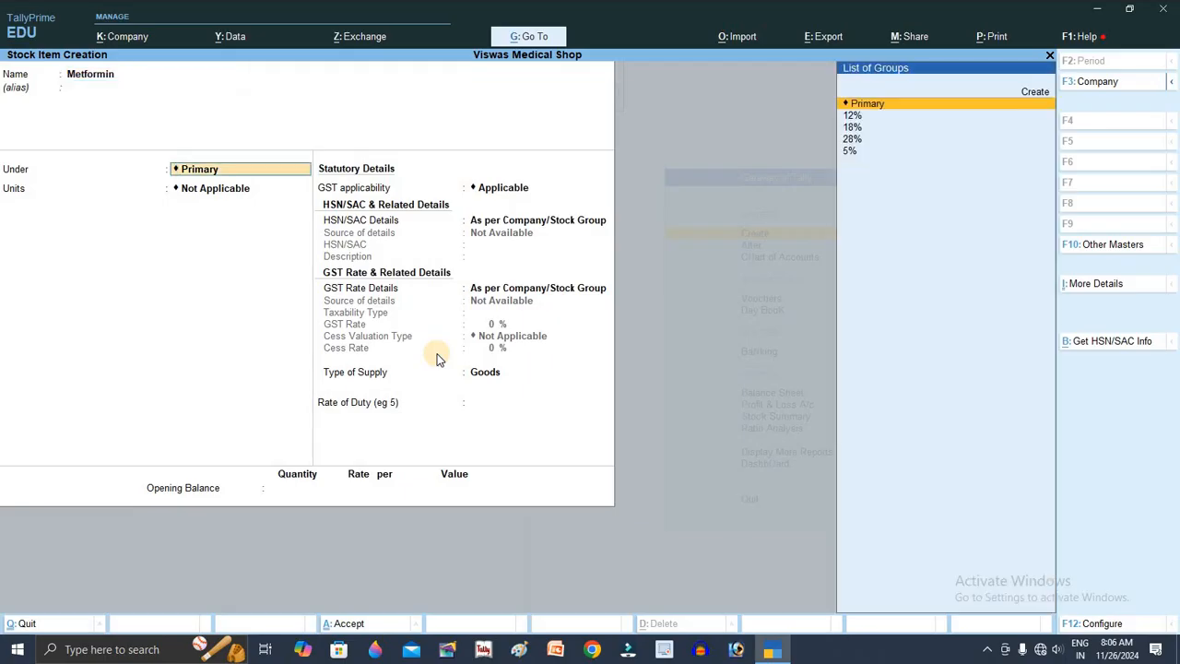
{"action": "key", "text": "Down"}
{"action": "key", "text": "Down"}
{"action": "key", "text": "Down"}
{"action": "key", "text": "Return"}
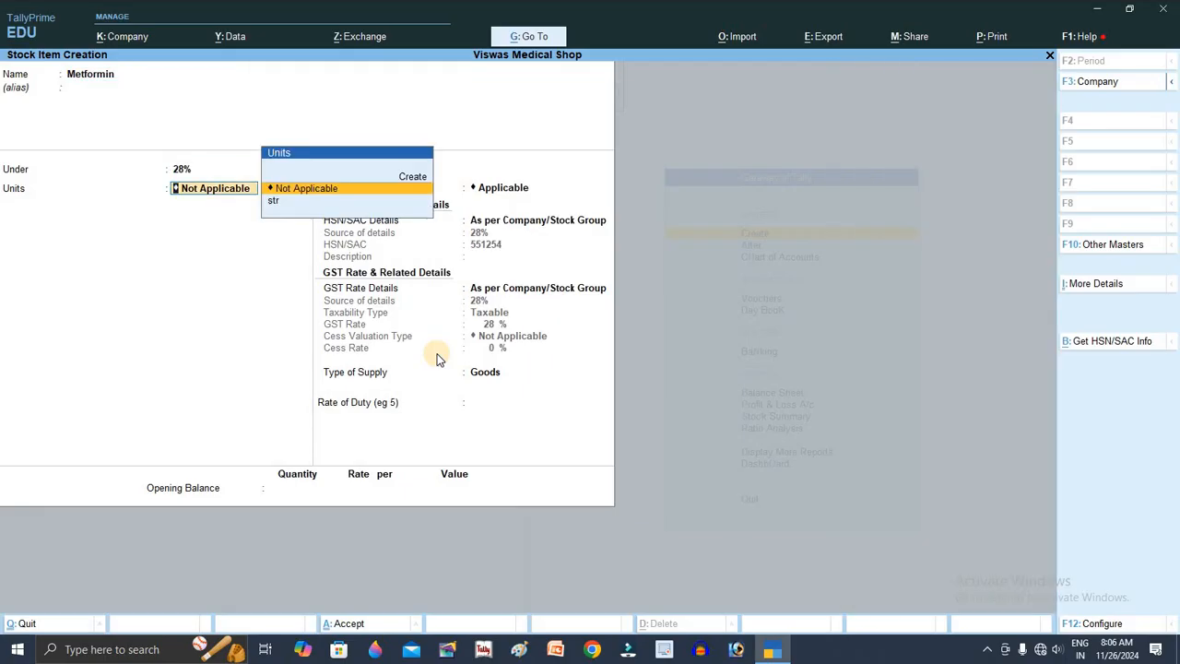
{"action": "key", "text": "Down"}
{"action": "key", "text": "Return"}
{"action": "key", "text": "Return"}
{"action": "key", "text": "Return"}
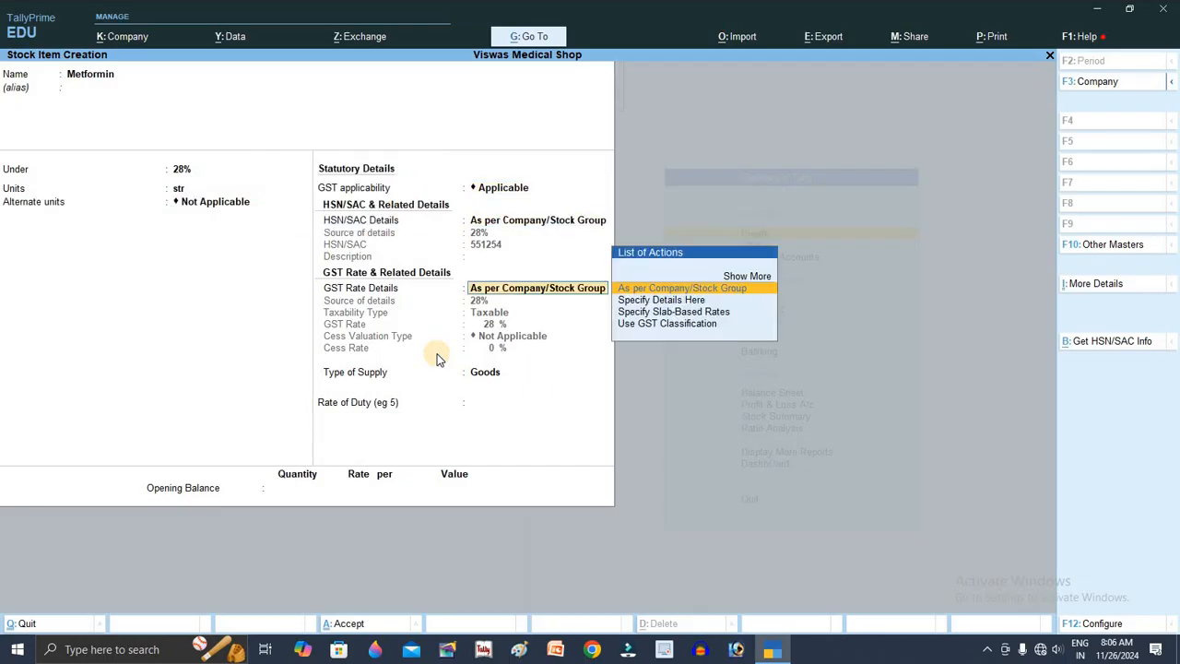
{"action": "key", "text": "ctrl+a"}
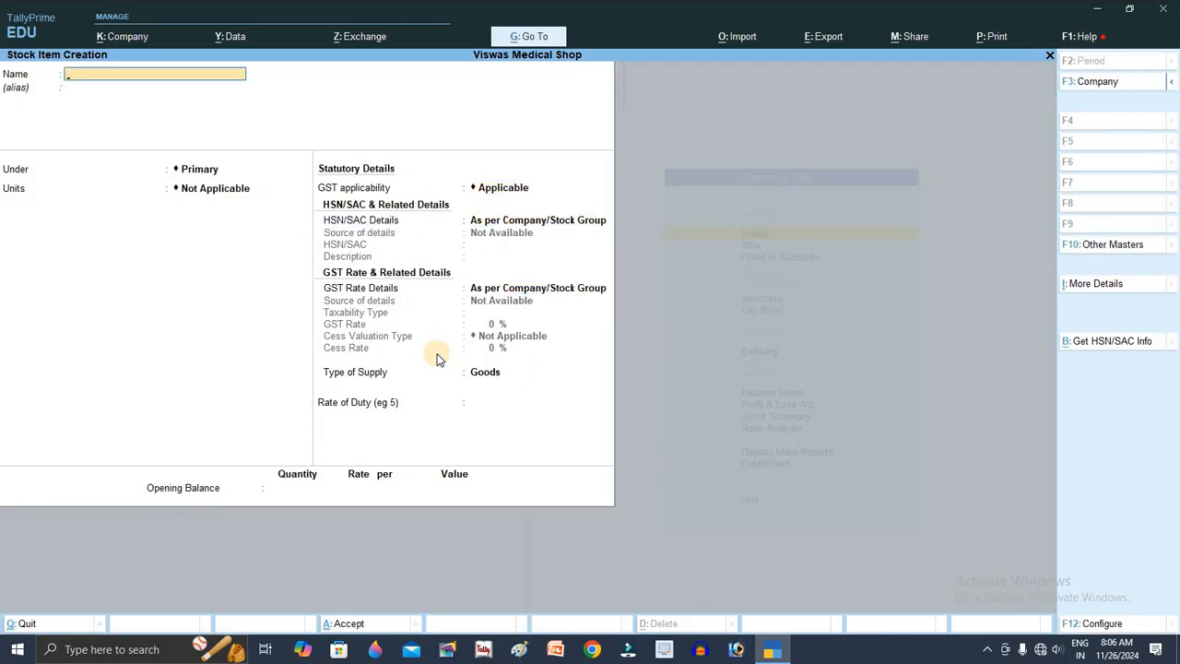
{"action": "key", "text": "Escape"}
{"action": "key", "text": "Escape"}
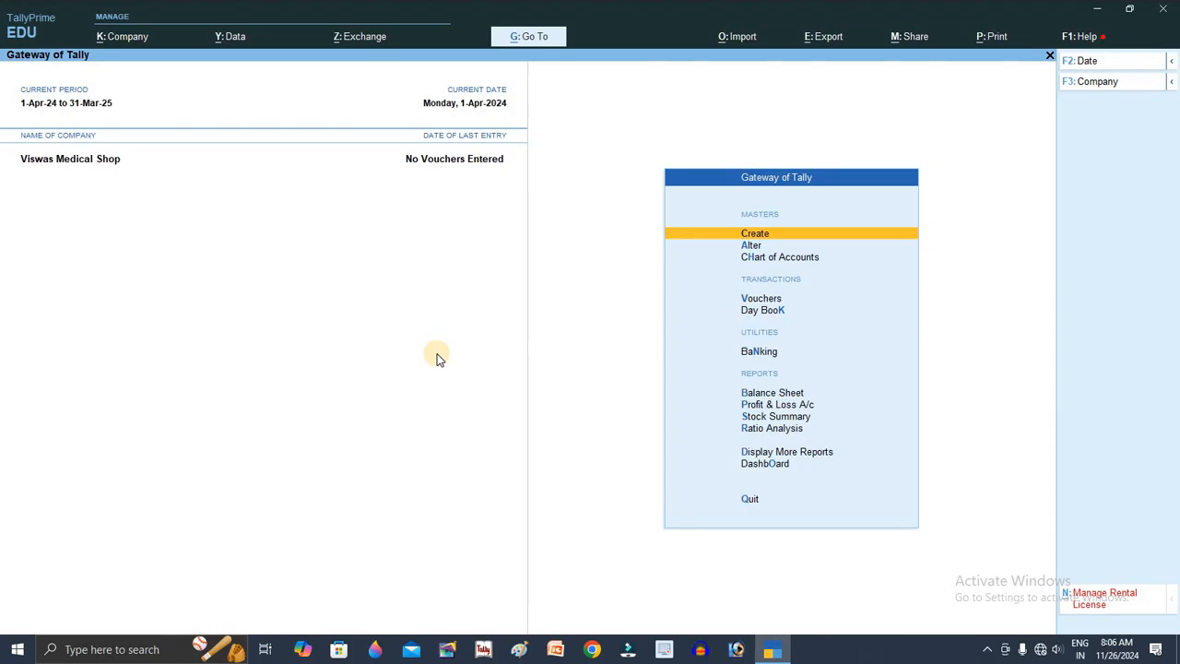
{"action": "key", "text": "Escape"}
{"action": "key", "text": "Escape"}
Step: Start a purchase voucher with Ganga Traders as the party and Purchase A/c as the ledger
{"action": "key", "text": "Down"}
{"action": "key", "text": "Down"}
{"action": "key", "text": "Down"}
{"action": "key", "text": "Return"}
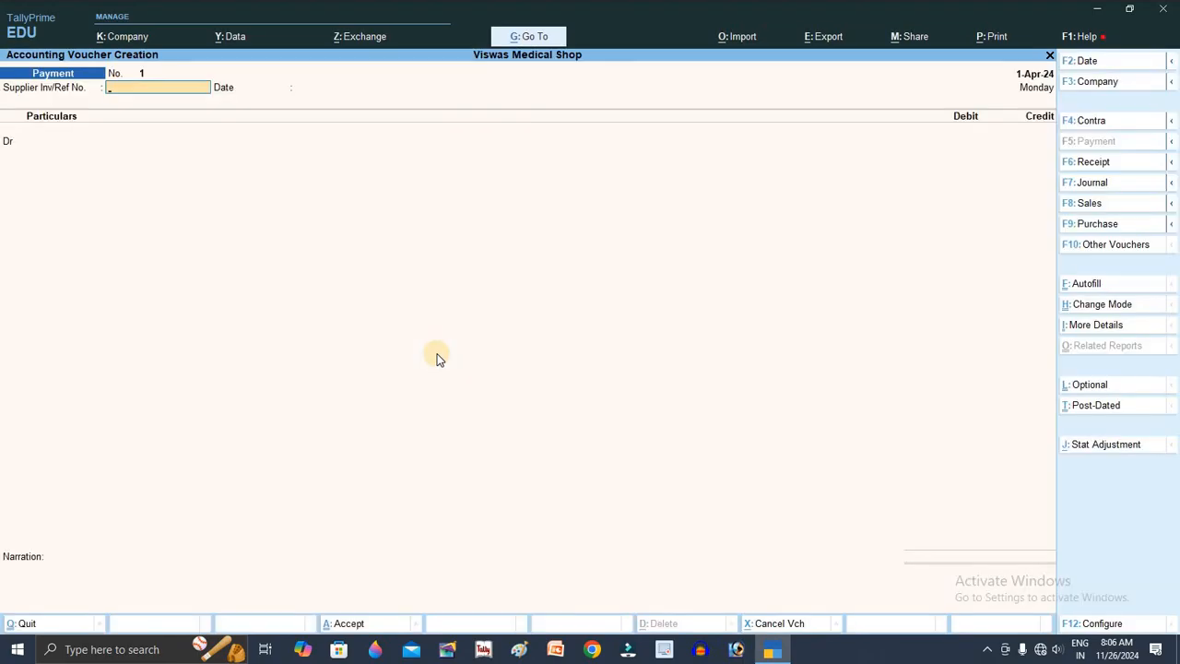
{"action": "key", "text": "F8"}
{"action": "key", "text": "Down"}
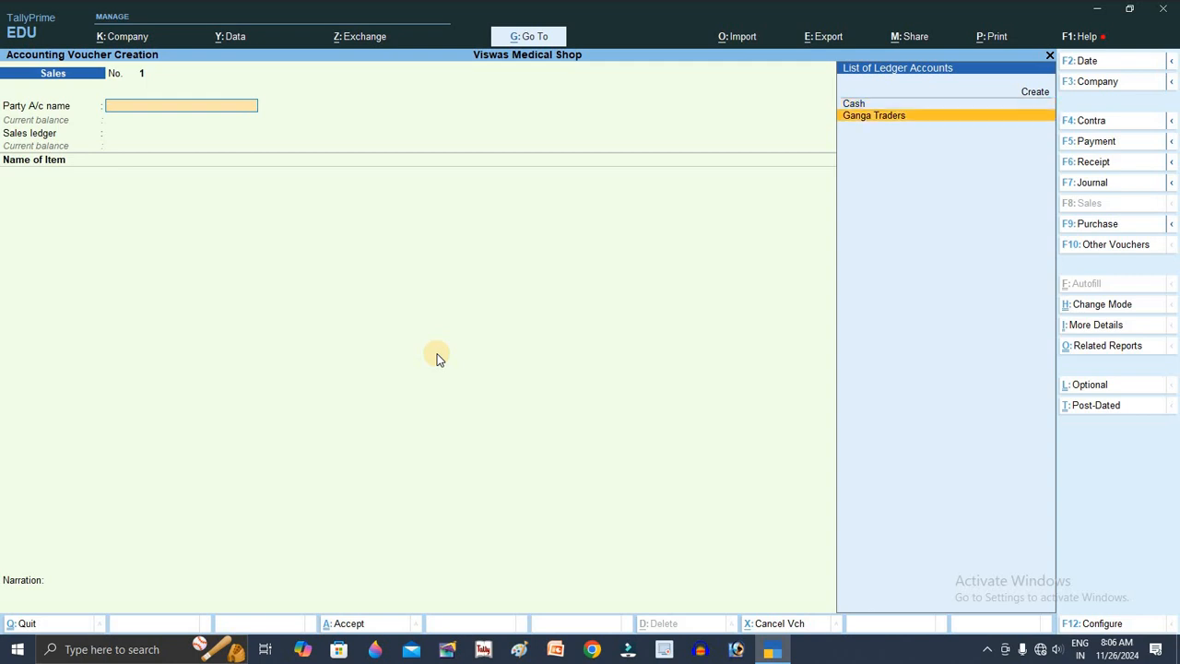
{"action": "key", "text": "Return"}
{"action": "key", "text": "Return"}
{"action": "key", "text": "ctrl+a"}
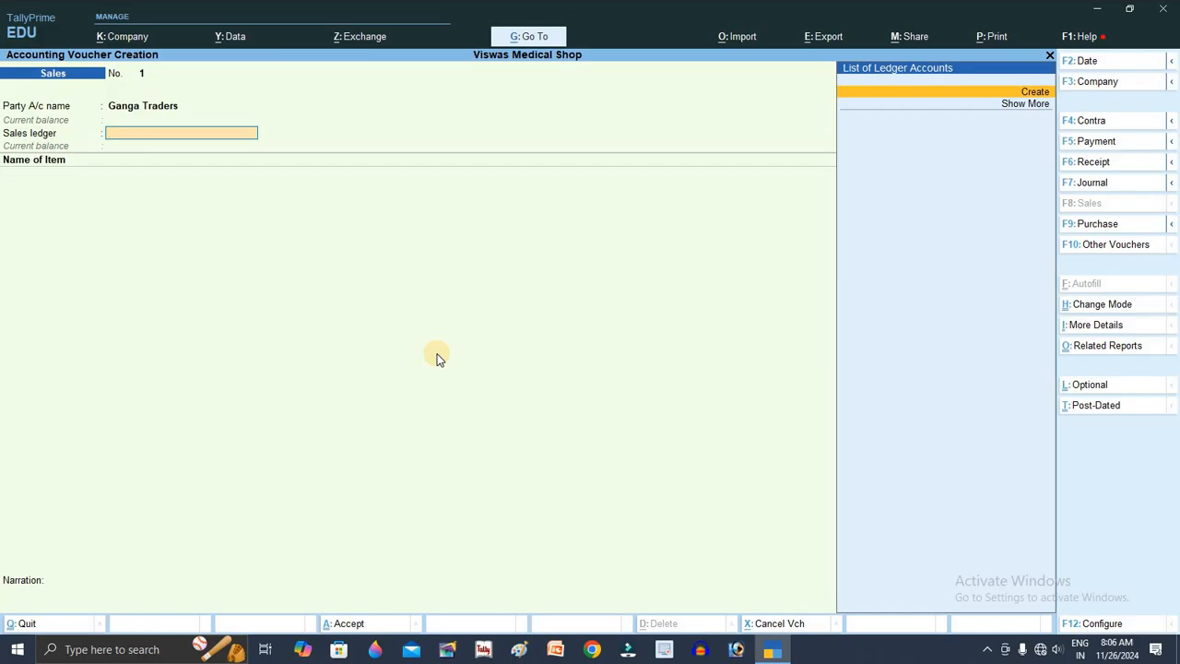
{"action": "key", "text": "F9"}
{"action": "key", "text": "Return"}
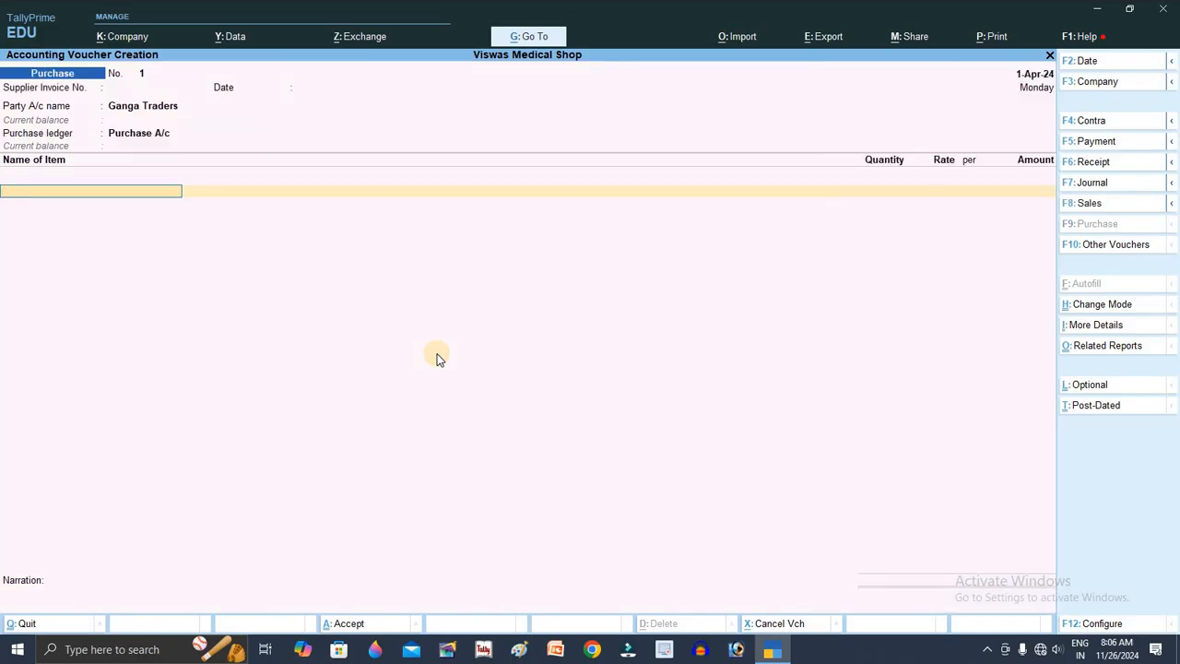
Step: Enter Crosin at 100 str, rate 50, and Dolo at 100 str, rate 45
{"action": "key", "text": "Down"}
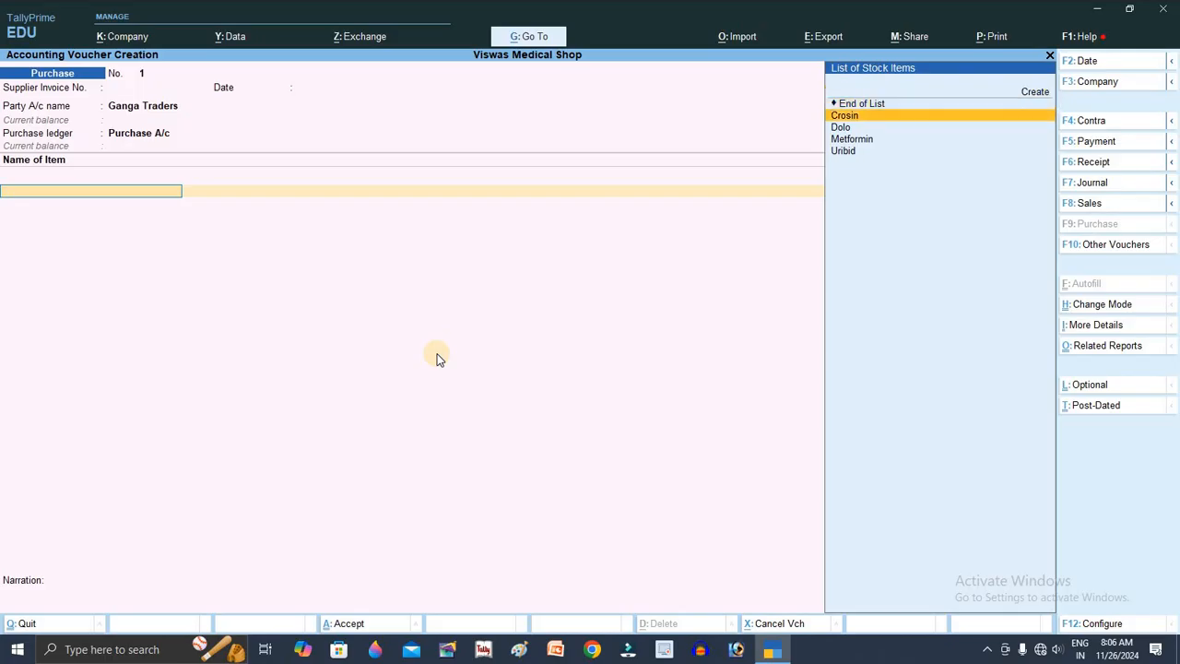
{"action": "key", "text": "Return"}
{"action": "type", "text": "100"}
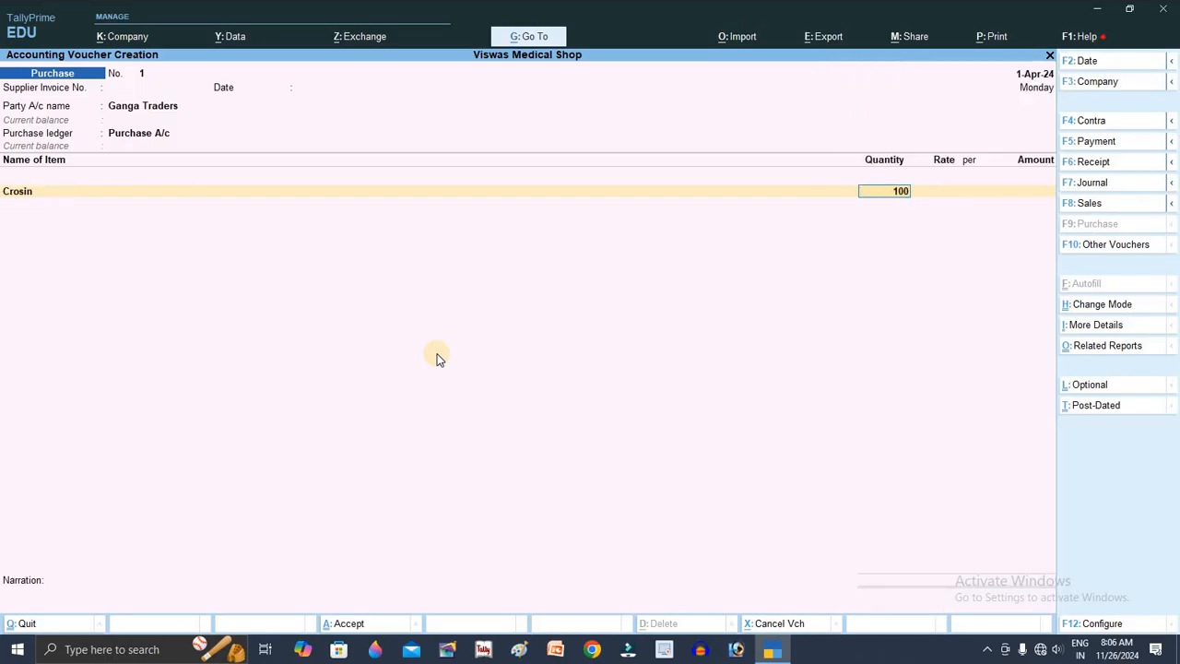
{"action": "key", "text": "Return"}
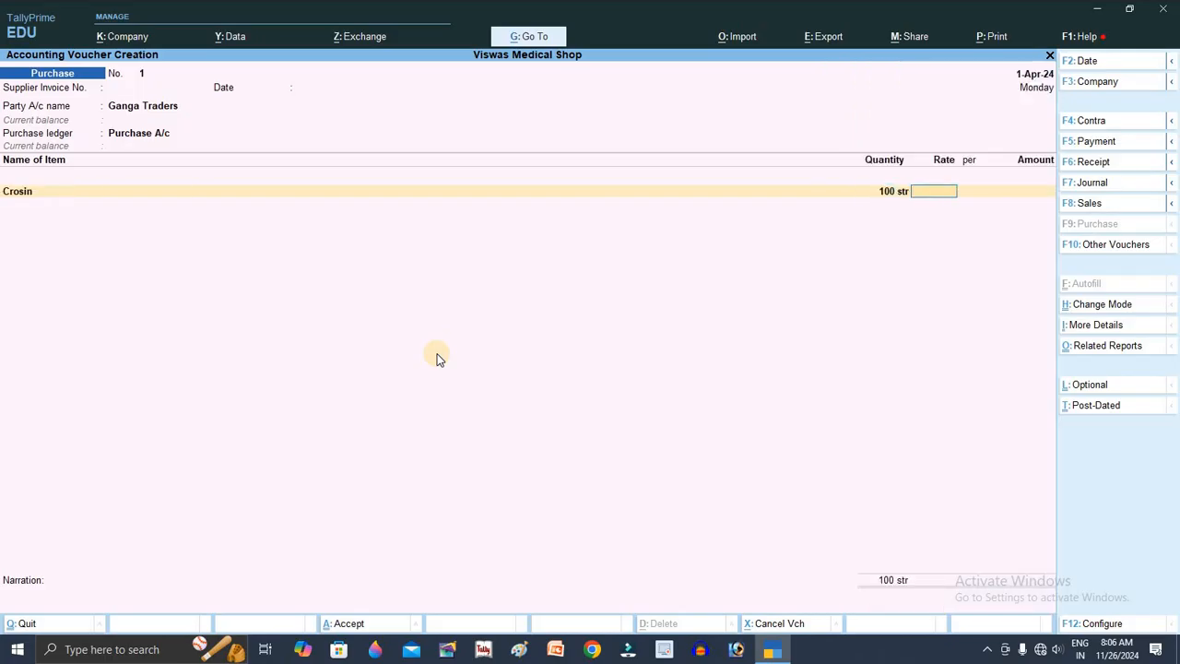
{"action": "type", "text": "50"}
{"action": "key", "text": "Return"}
{"action": "key", "text": "Return"}
{"action": "key", "text": "Return"}
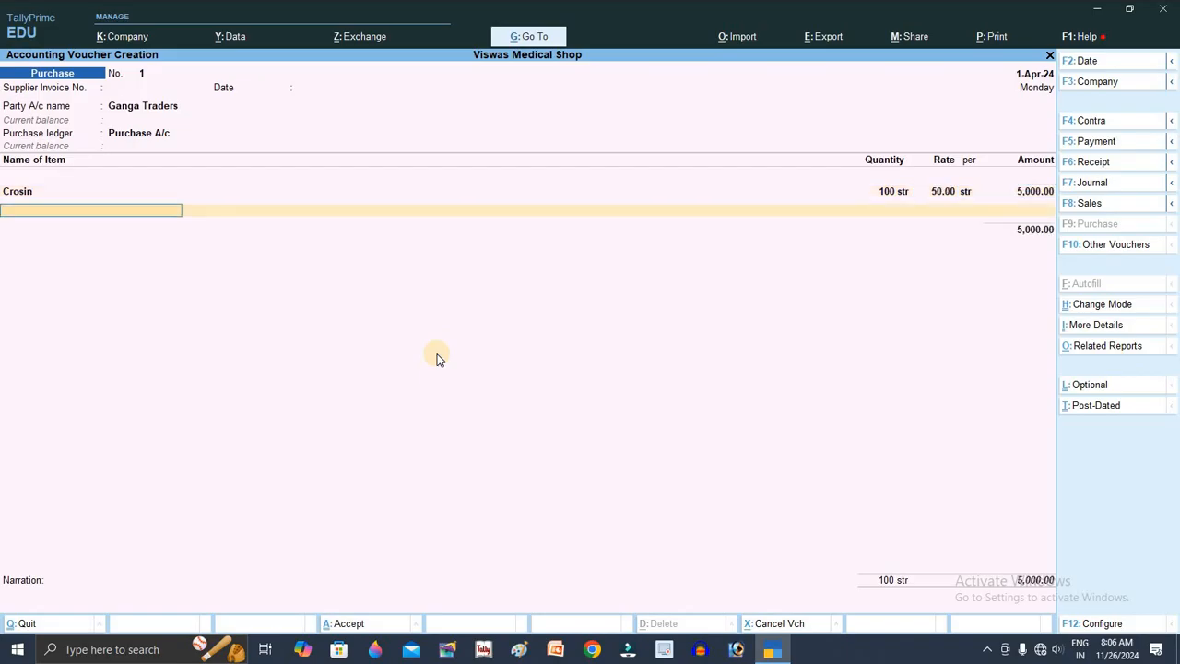
{"action": "key", "text": "Down"}
{"action": "key", "text": "Down"}
{"action": "key", "text": "Down"}
{"action": "key", "text": "Down"}
{"action": "key", "text": "Up"}
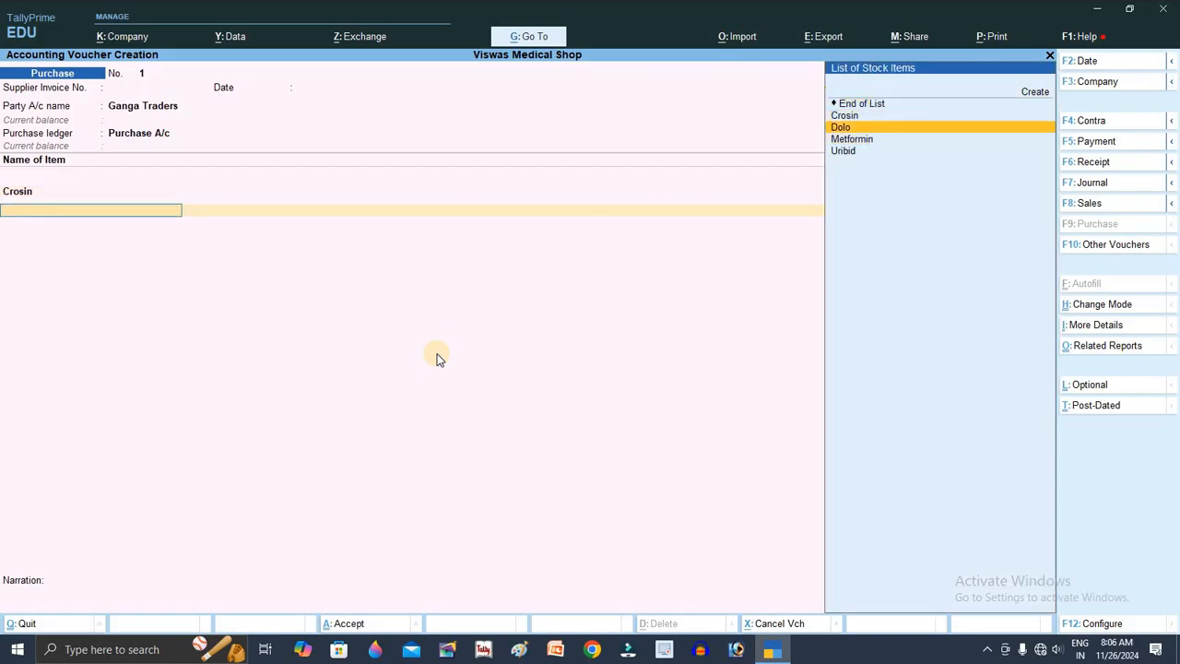
{"action": "key", "text": "Return"}
{"action": "type", "text": "100"}
{"action": "key", "text": "Return"}
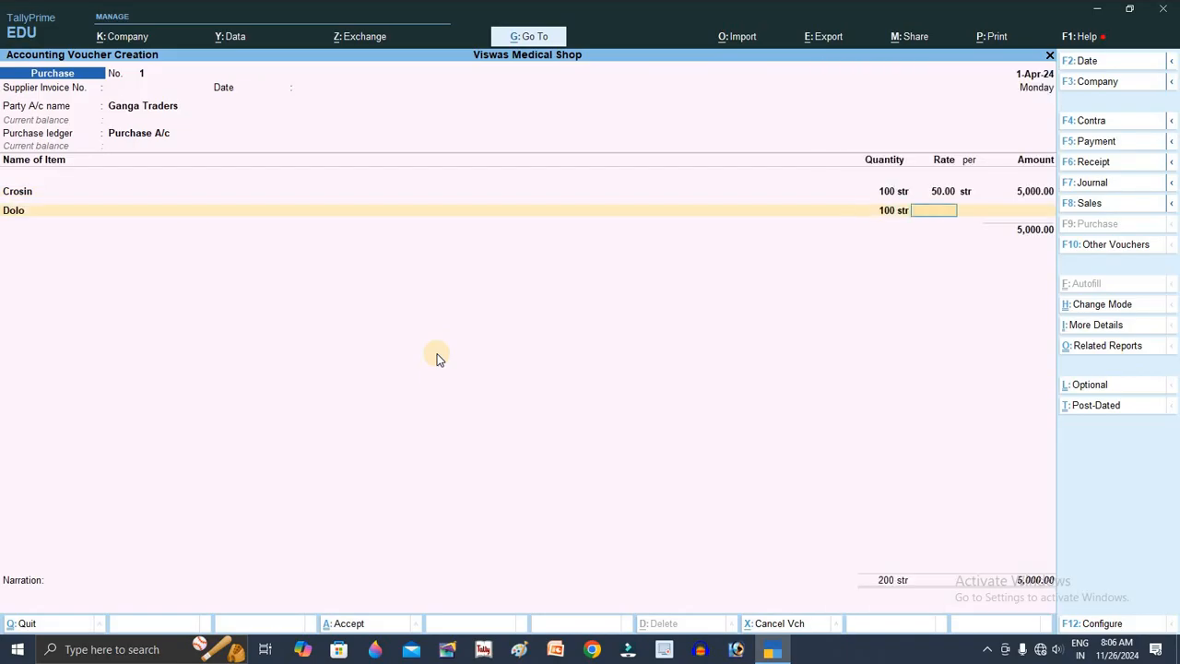
{"action": "type", "text": "45"}
{"action": "key", "text": "Return"}
Step: Add Metformin at 100 str, rate 150, and Uribid at 100 str, rate 75, totalling 32,000
{"action": "key", "text": "Return"}
{"action": "key", "text": "Return"}
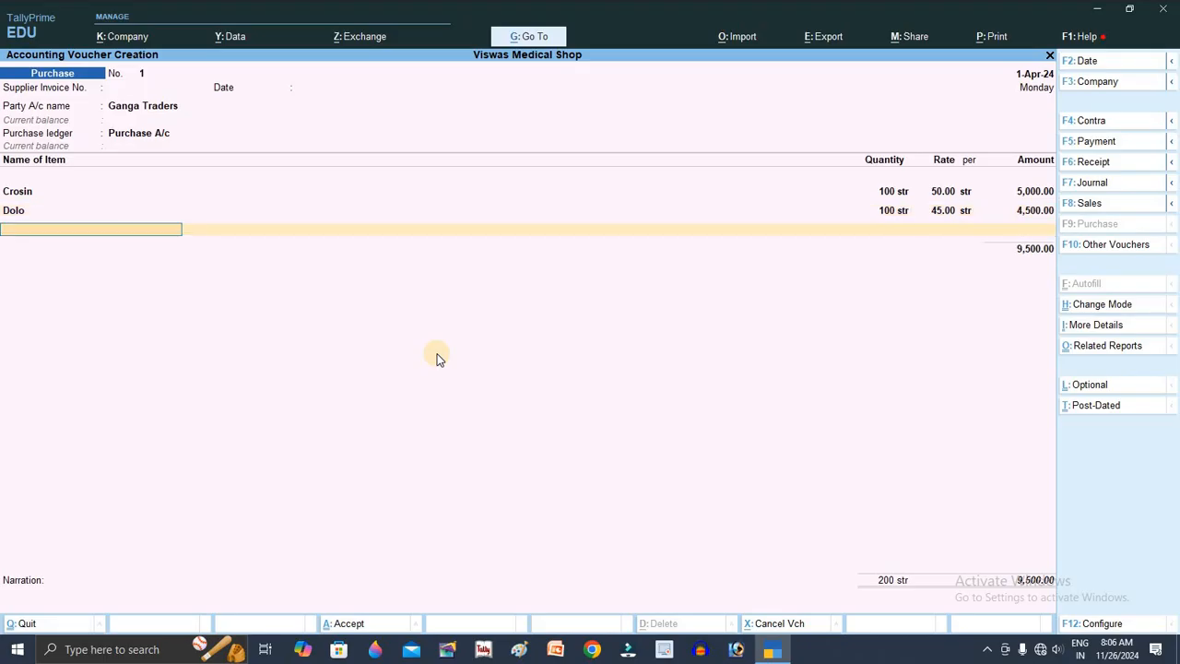
{"action": "key", "text": "Down"}
{"action": "key", "text": "Down"}
{"action": "key", "text": "Down"}
{"action": "key", "text": "Return"}
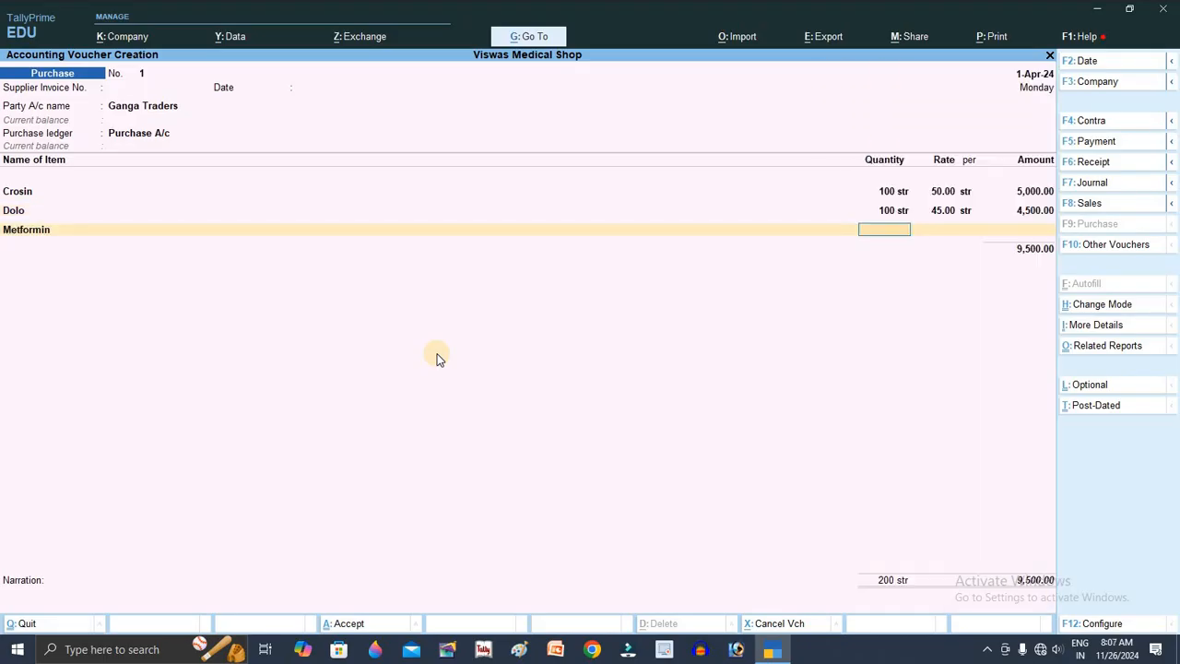
{"action": "type", "text": "100"}
{"action": "key", "text": "Return"}
{"action": "type", "text": "150"}
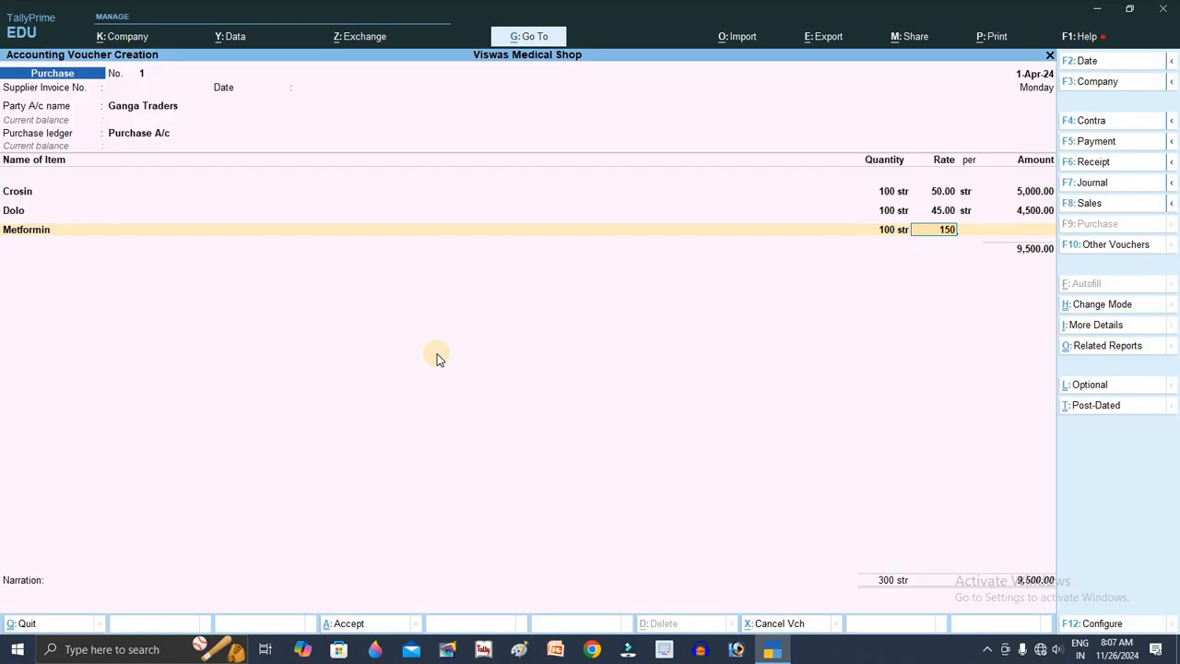
{"action": "key", "text": "Return"}
{"action": "key", "text": "Return"}
{"action": "key", "text": "Return"}
{"action": "key", "text": "Down"}
{"action": "key", "text": "Down"}
{"action": "key", "text": "Down"}
{"action": "key", "text": "Down"}
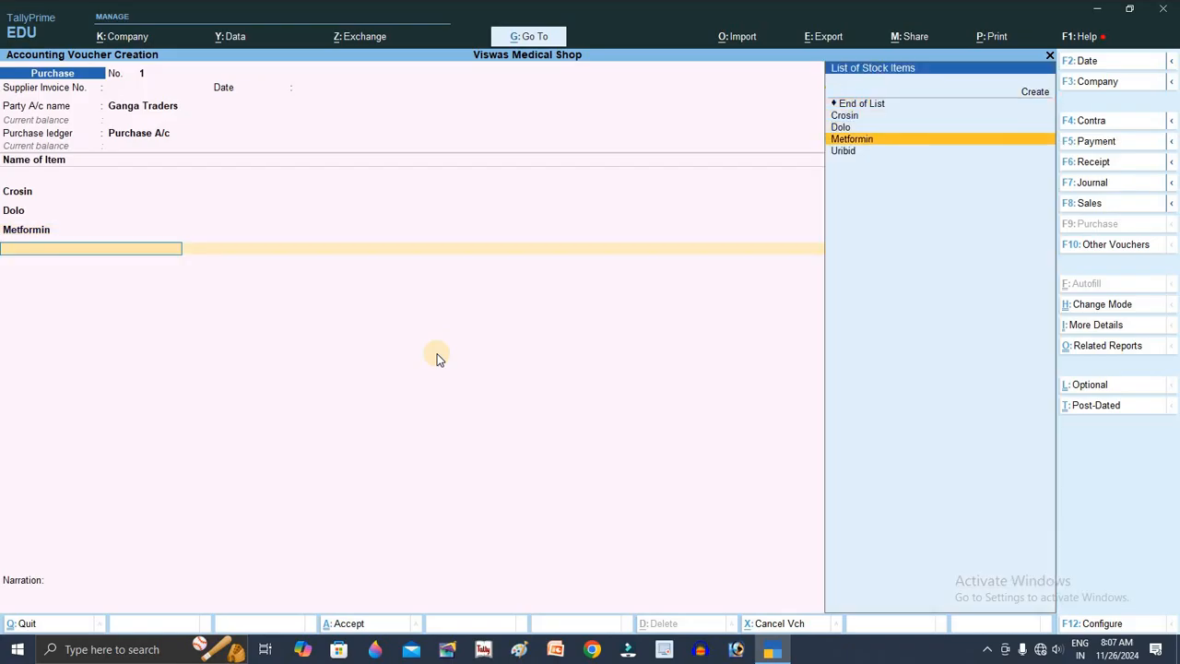
{"action": "key", "text": "Return"}
{"action": "type", "text": "100"}
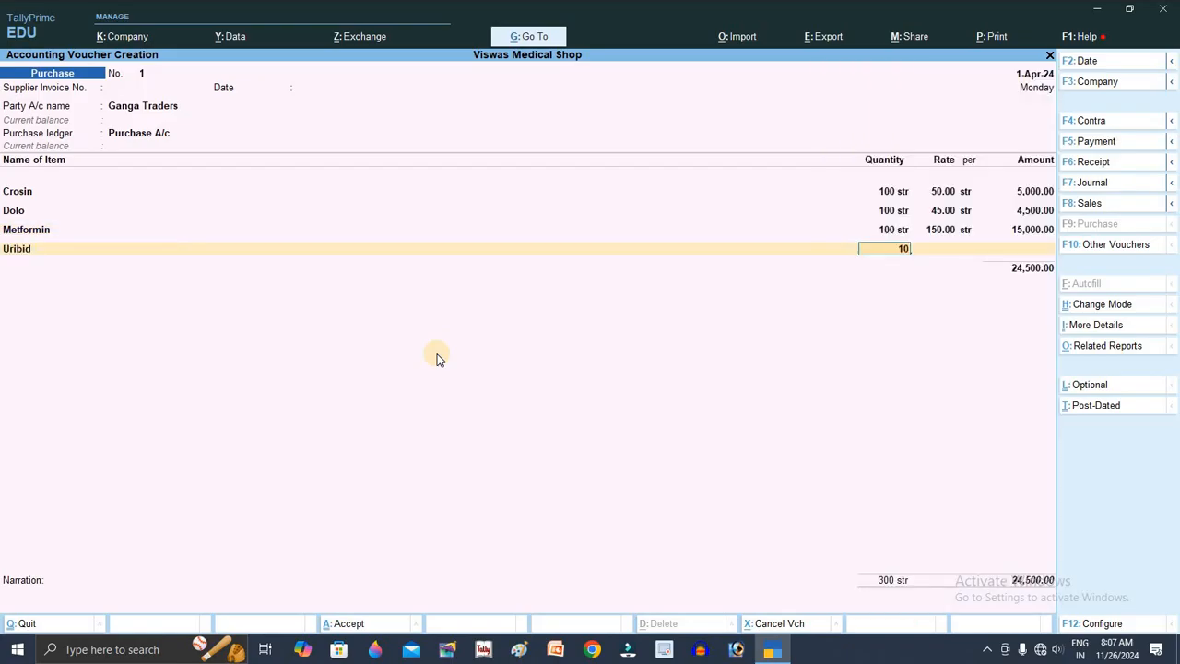
{"action": "key", "text": "Return"}
{"action": "type", "text": "75"}
{"action": "key", "text": "Return"}
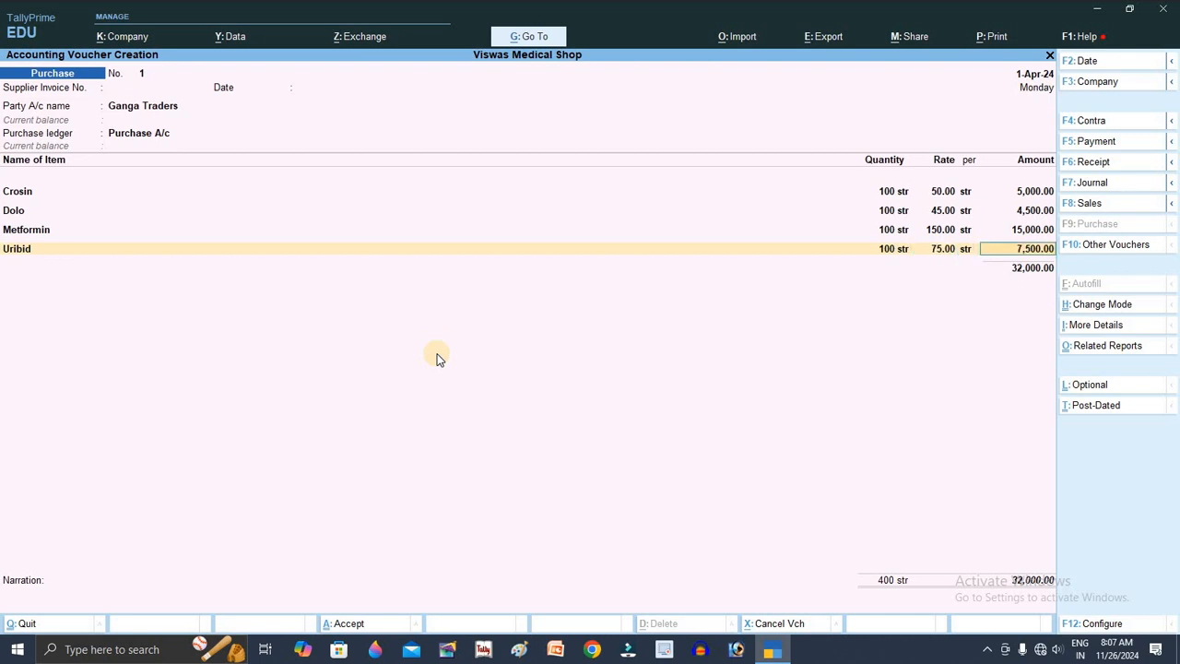
{"action": "key", "text": "Return"}
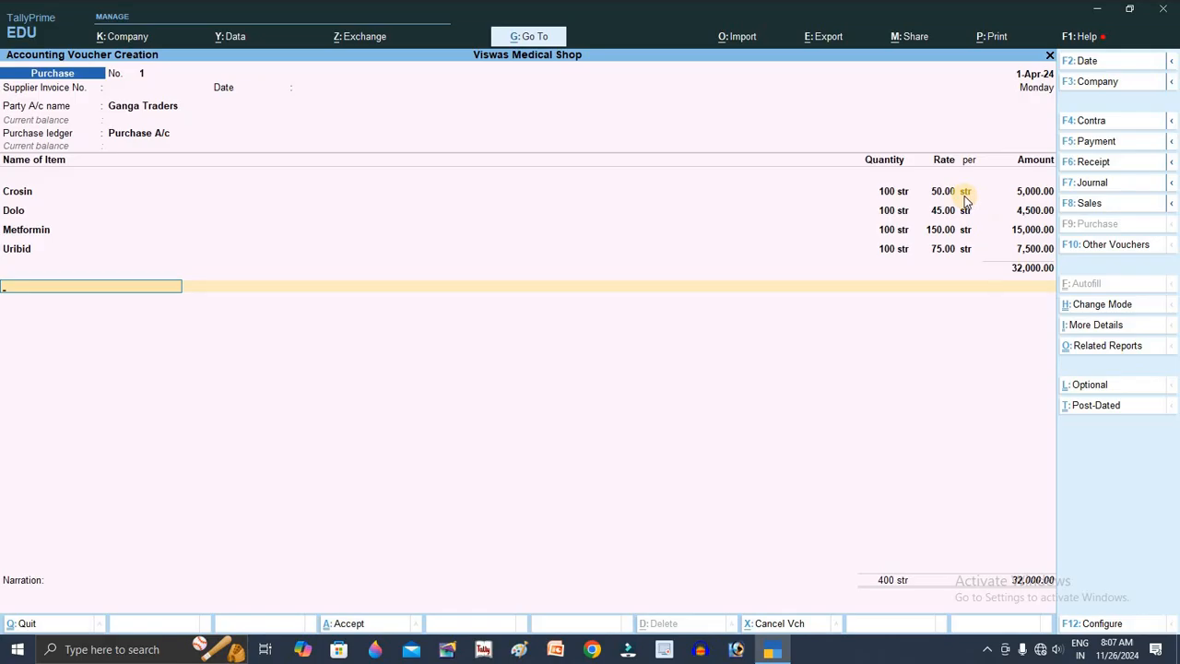
{"action": "key", "text": "Return"}
Step: Create a Cgst ledger under Duties & Taxes with duty type GST and tax type CGST, and add it to the voucher
{"action": "key", "text": "alt+c"}
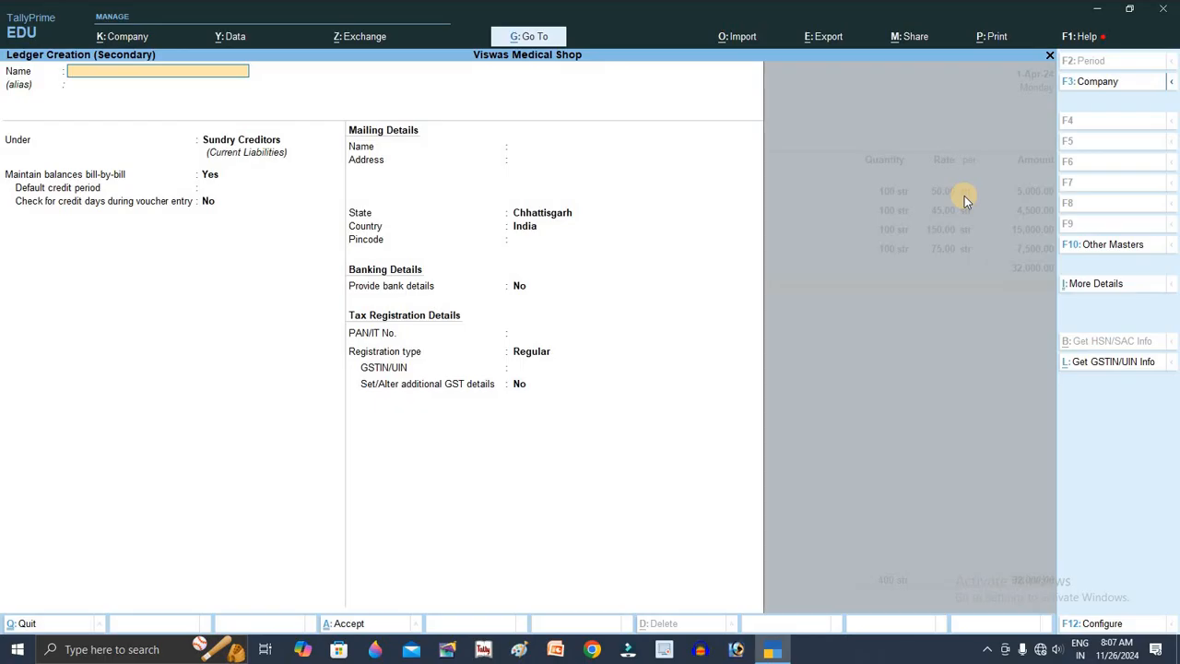
{"action": "type", "text": "Cgst"}
{"action": "key", "text": "Return"}
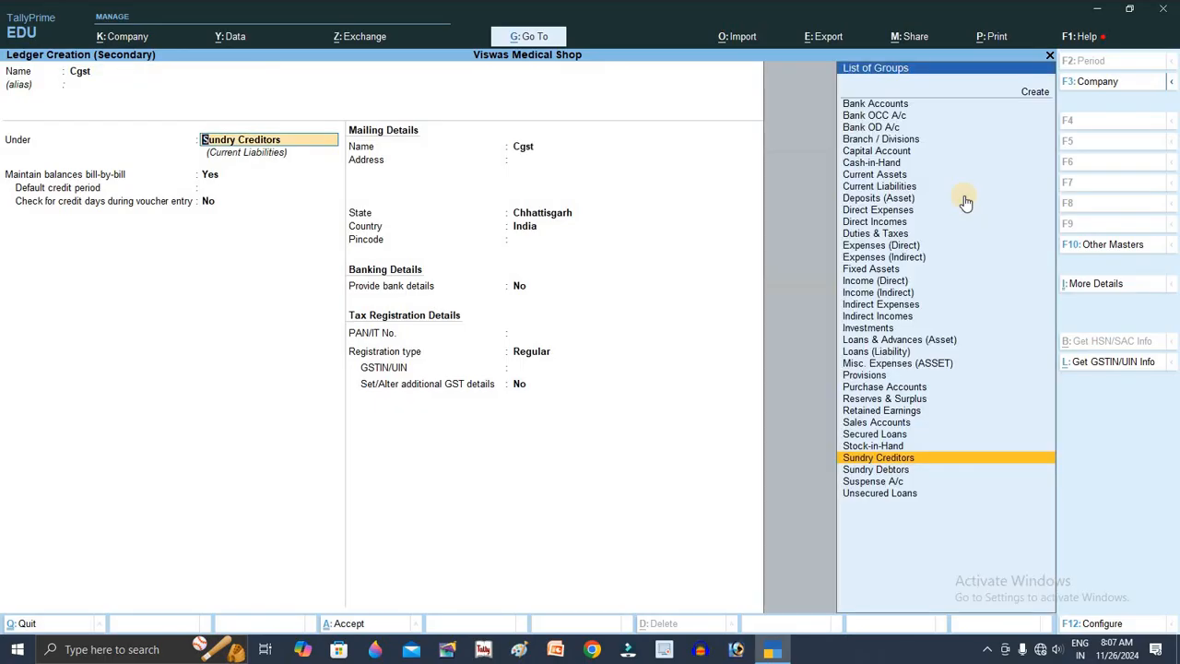
{"action": "type", "text": "du"}
{"action": "key", "text": "Return"}
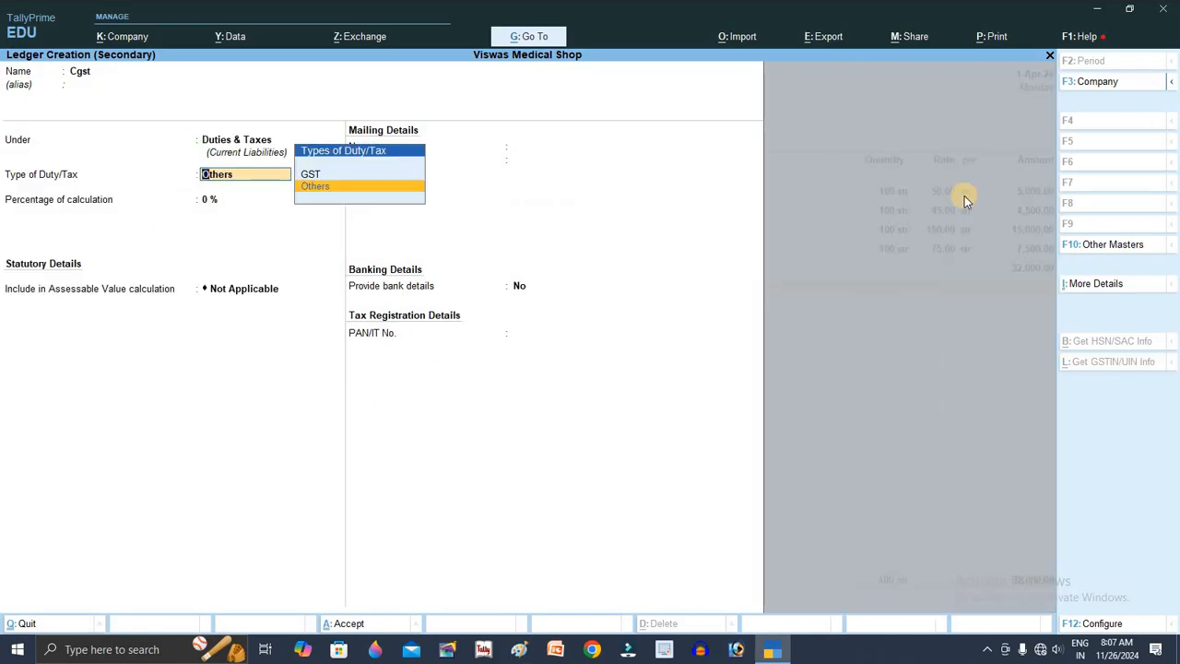
{"action": "key", "text": "Up"}
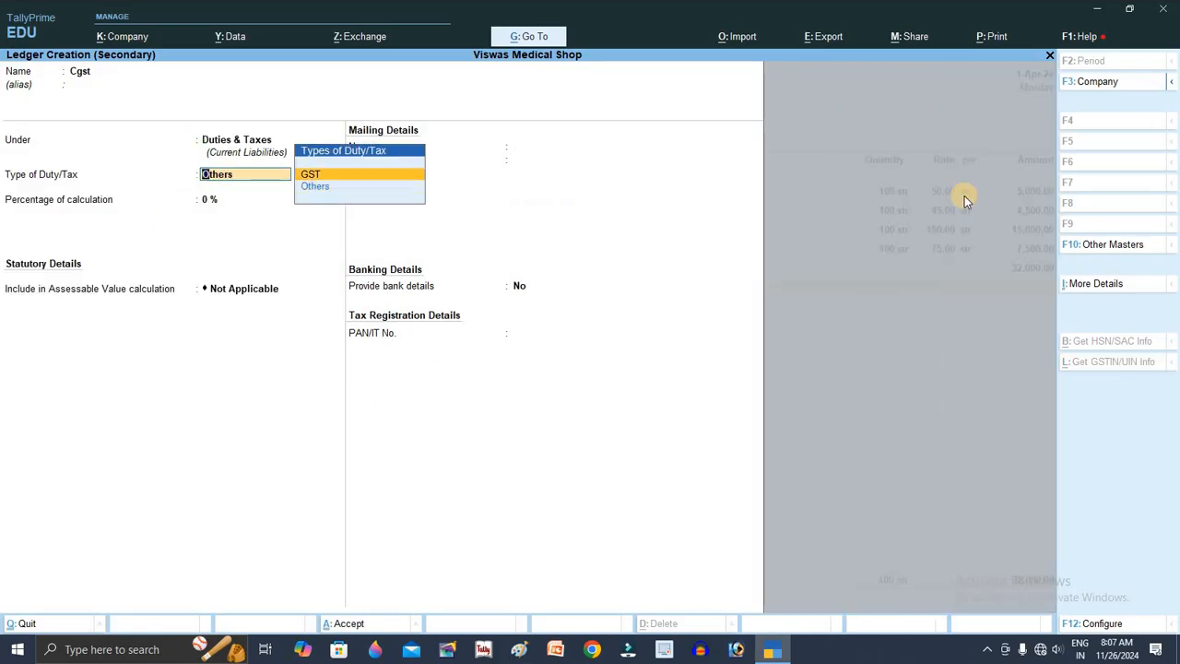
{"action": "key", "text": "Return"}
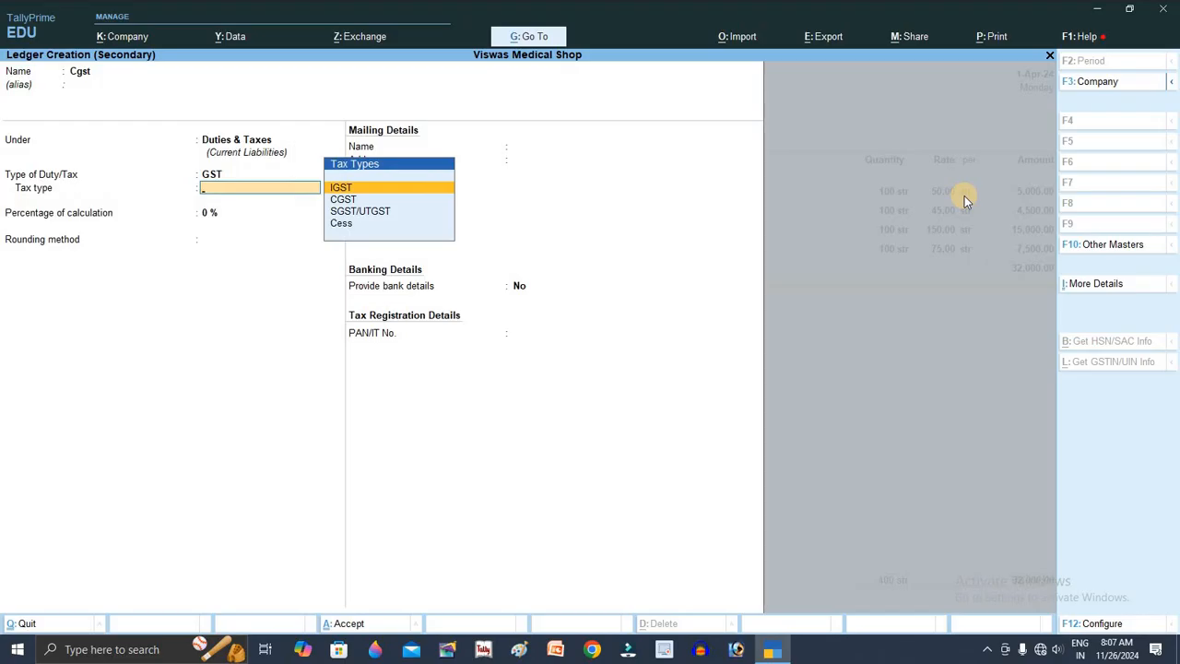
{"action": "key", "text": "Down"}
{"action": "key", "text": "Return"}
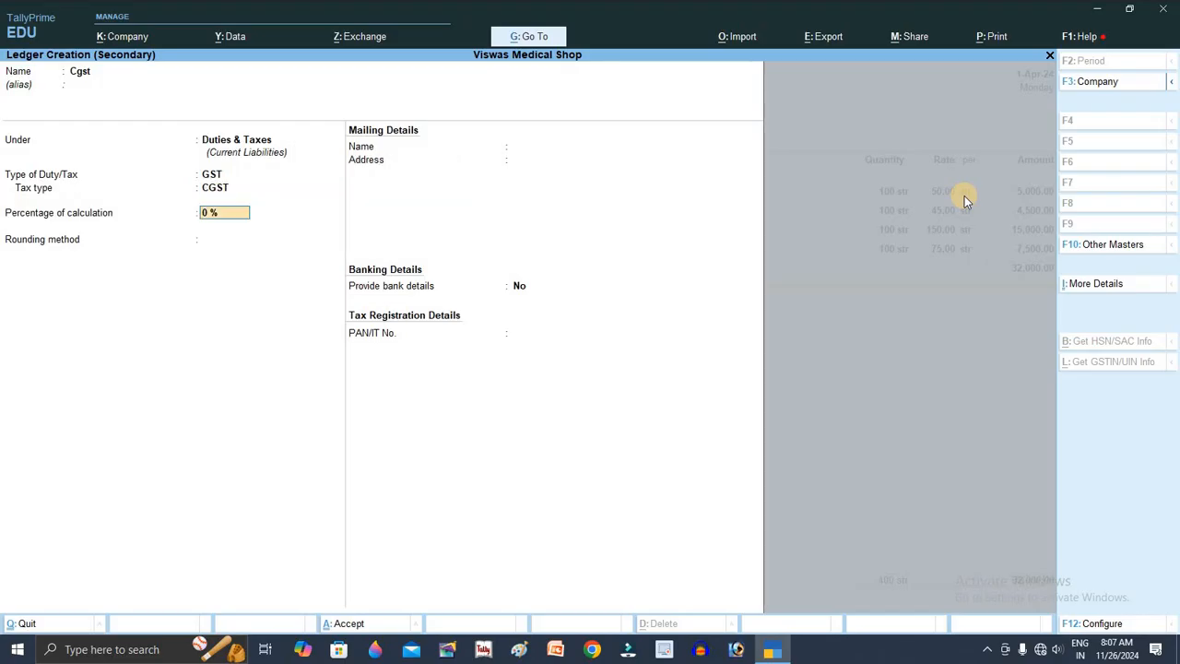
{"action": "key", "text": "Return"}
{"action": "key", "text": "Return"}
{"action": "key", "text": "Return"}
{"action": "key", "text": "Return"}
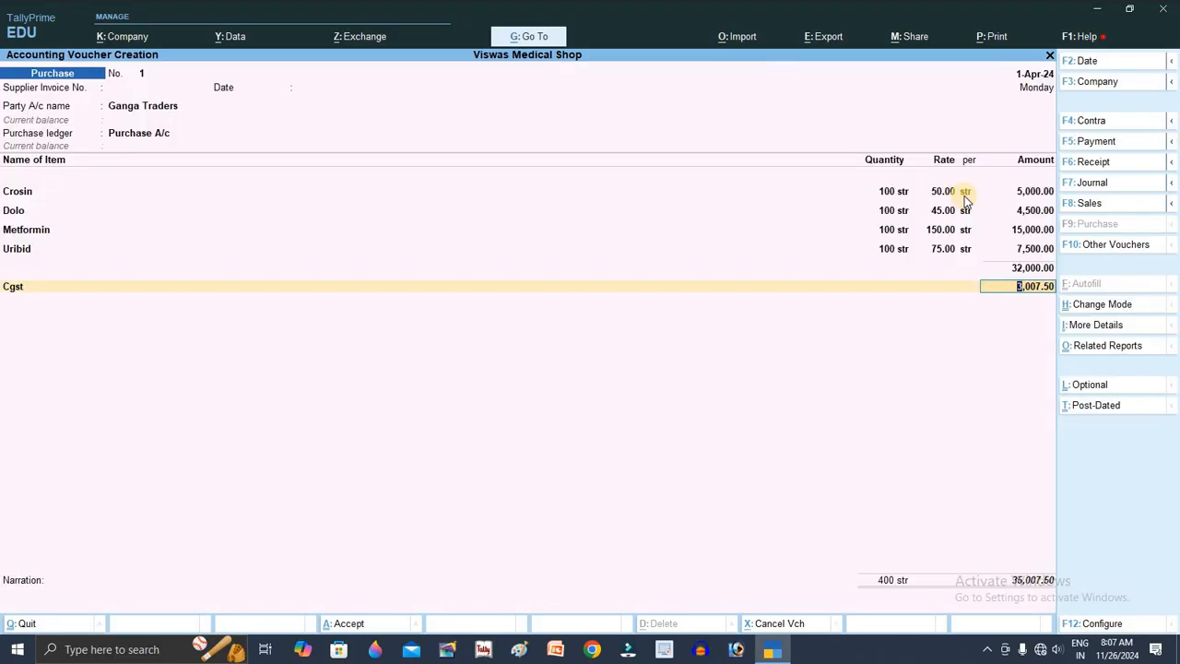
{"action": "key", "text": "Return"}
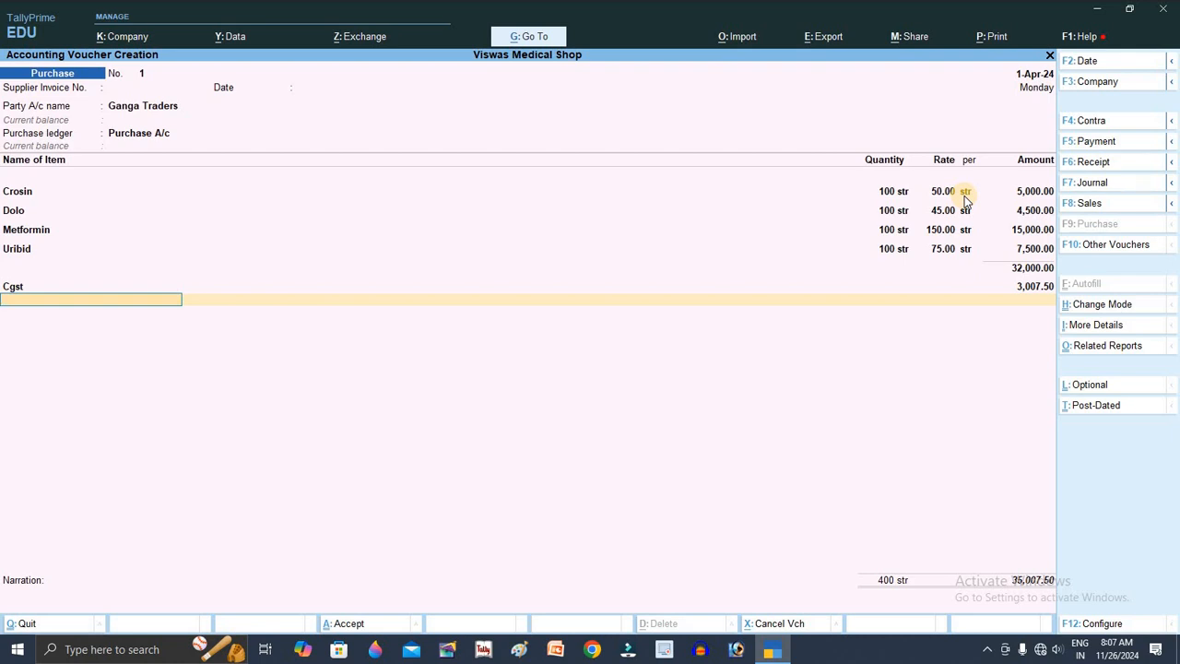
{"action": "key", "text": "space"}
Step: Create the Sgst ledger with duty type GST and tax type SGST/UTGST, adding its 3,007.50 line
{"action": "key", "text": "Up"}
{"action": "key", "text": "Up"}
{"action": "key", "text": "Up"}
{"action": "key", "text": "Up"}
{"action": "key", "text": "Up"}
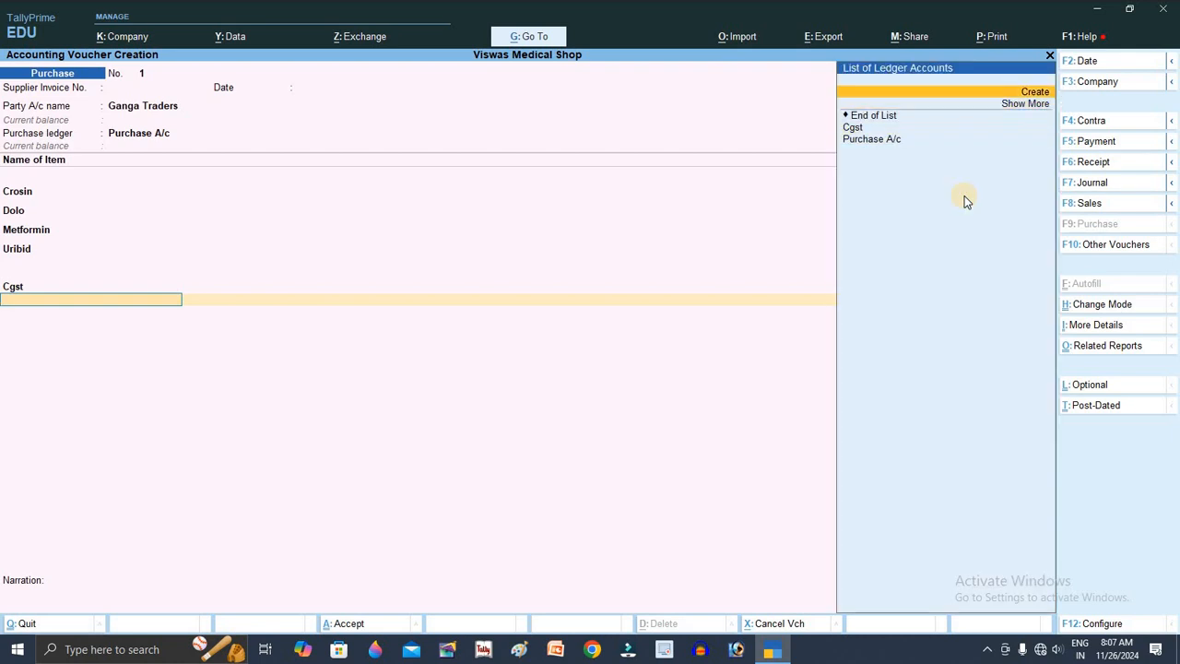
{"action": "key", "text": "Return"}
{"action": "type", "text": "Sgst"}
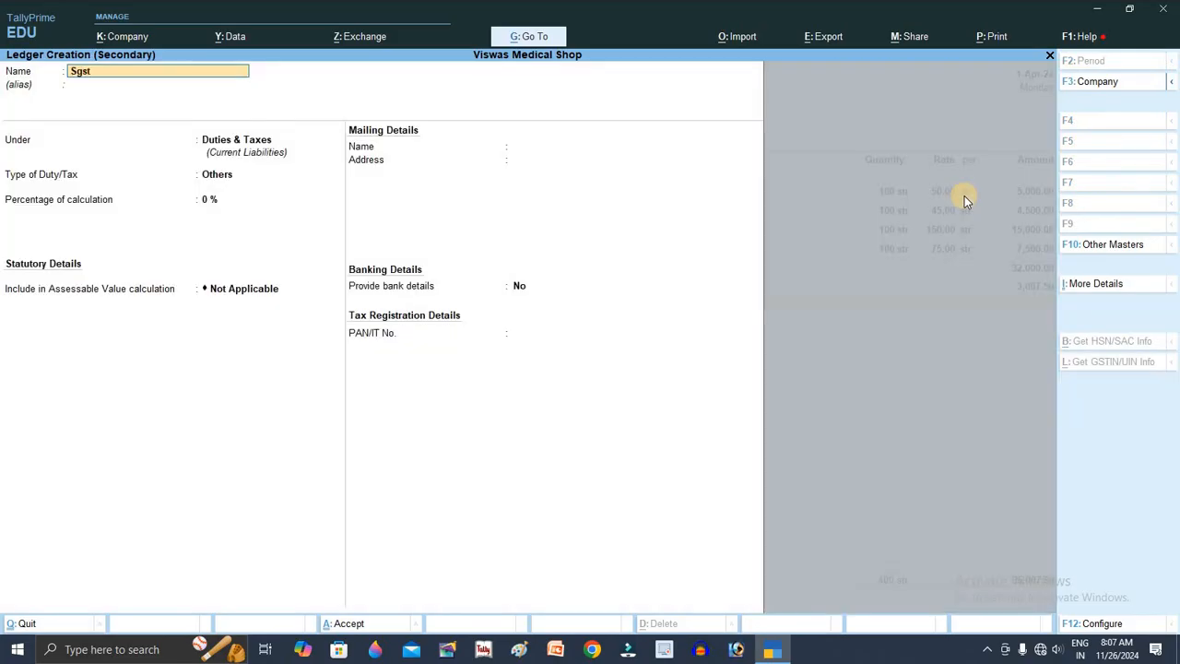
{"action": "key", "text": "Return"}
{"action": "key", "text": "Return"}
{"action": "key", "text": "Return"}
{"action": "key", "text": "Up"}
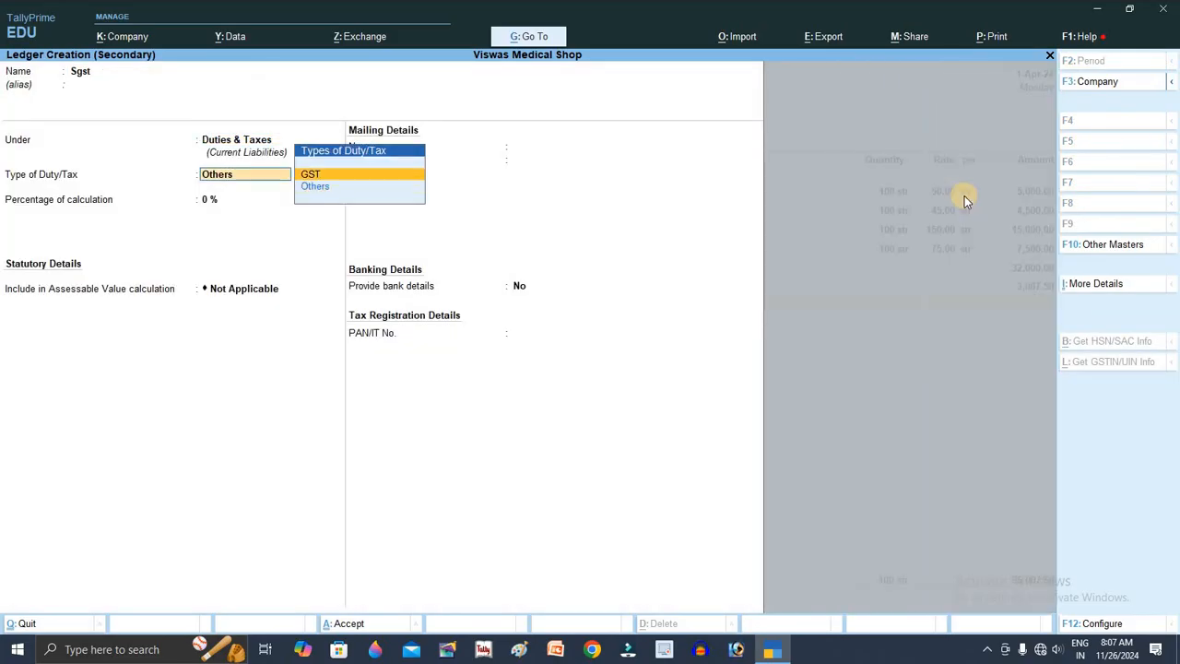
{"action": "key", "text": "Return"}
{"action": "key", "text": "Down"}
{"action": "key", "text": "Down"}
{"action": "key", "text": "Down"}
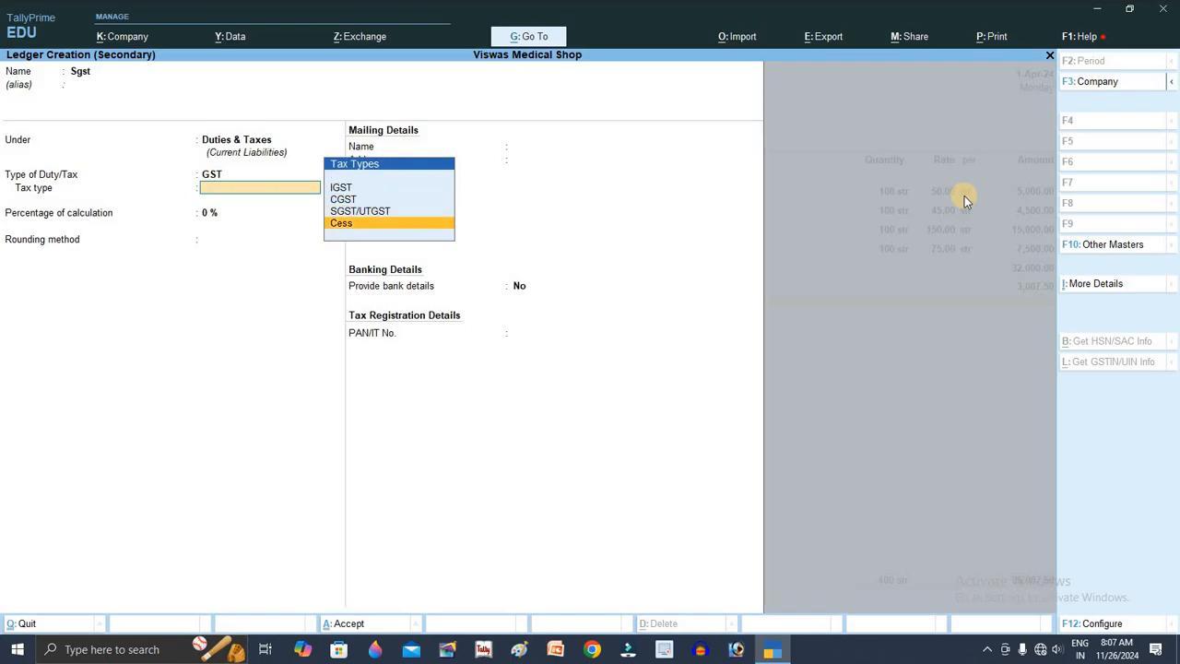
{"action": "key", "text": "Up"}
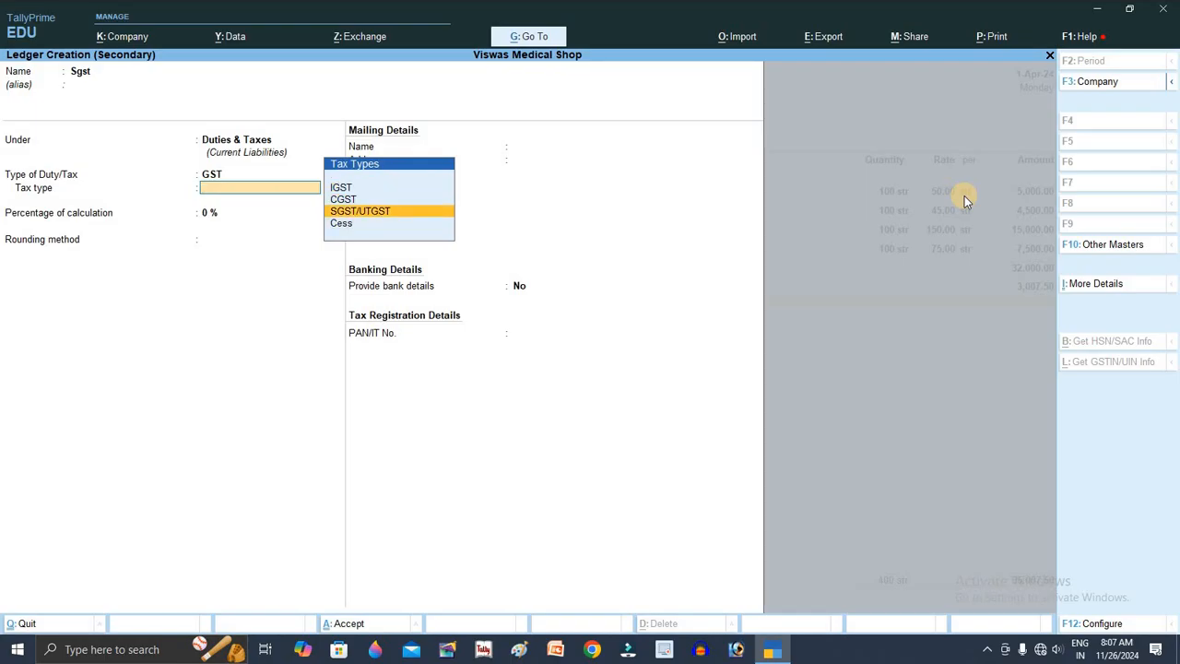
{"action": "key", "text": "Return"}
{"action": "key", "text": "Return"}
{"action": "key", "text": "Return"}
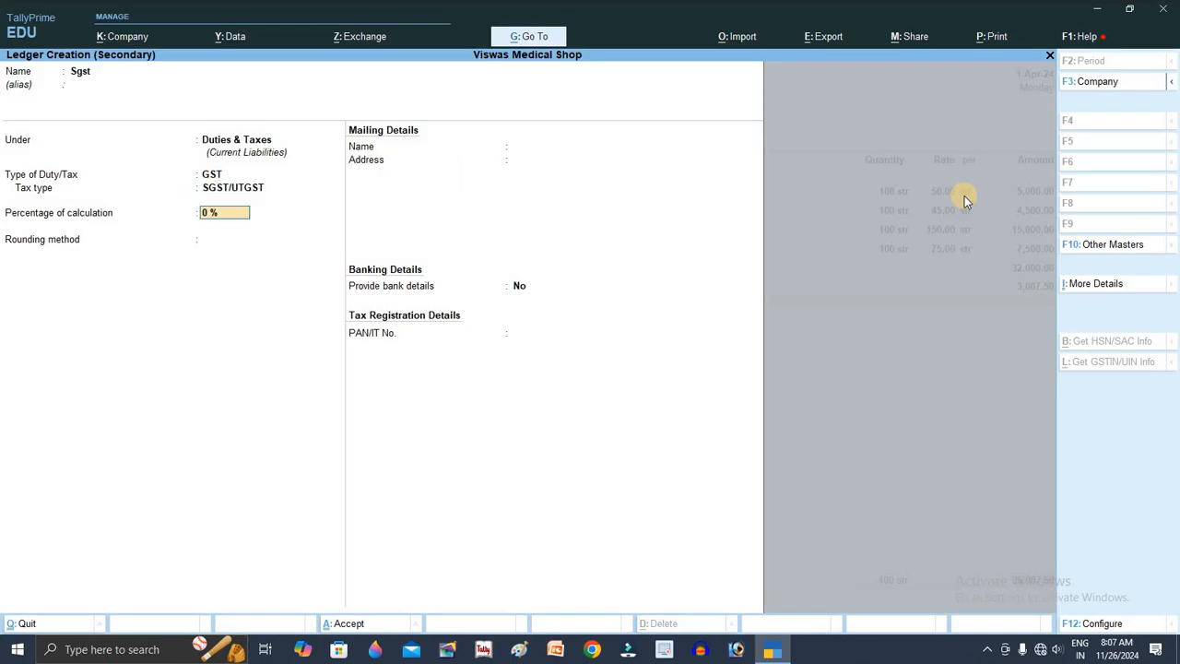
{"action": "key", "text": "ctrl+a"}
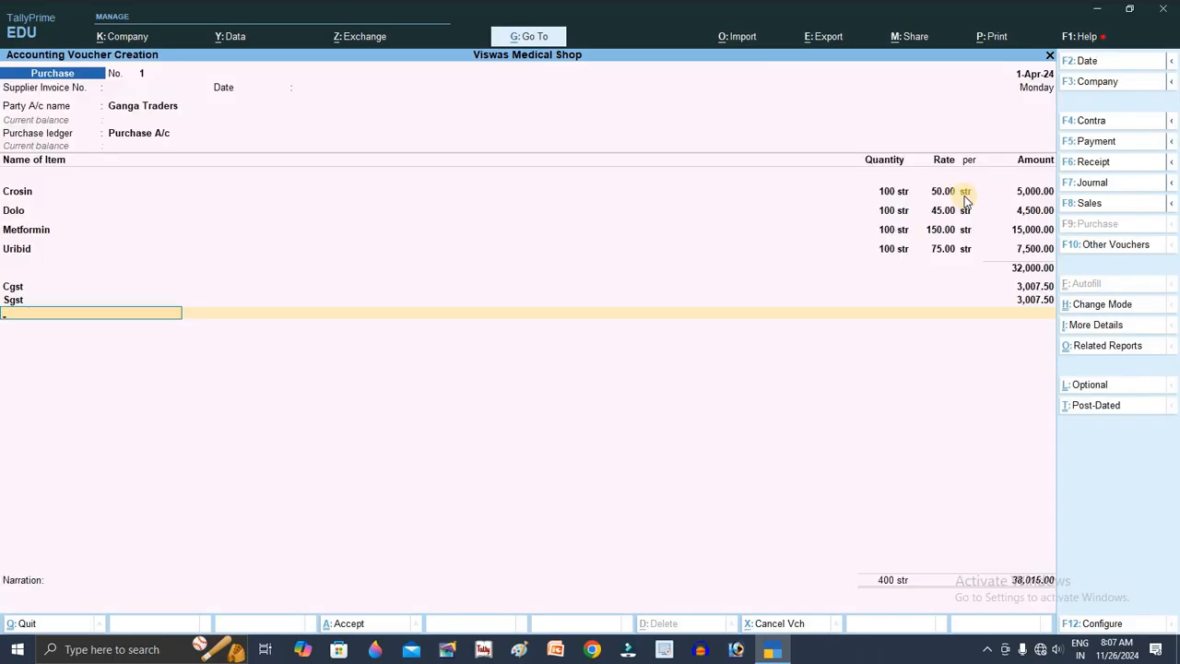
{"action": "key", "text": "alt+p"}
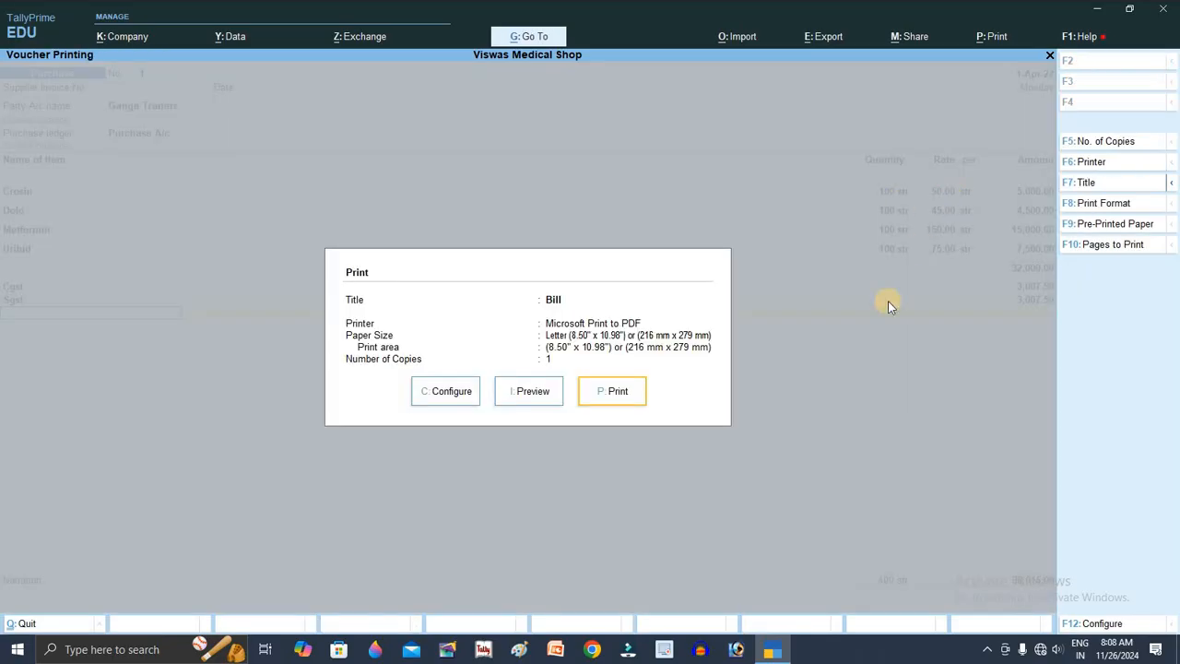
Step: Preview the 38,015.00 Ganga Traders bill zoomed in to read its tax breakdown, then close it
{"action": "left_click", "coordinate": [527, 395]}
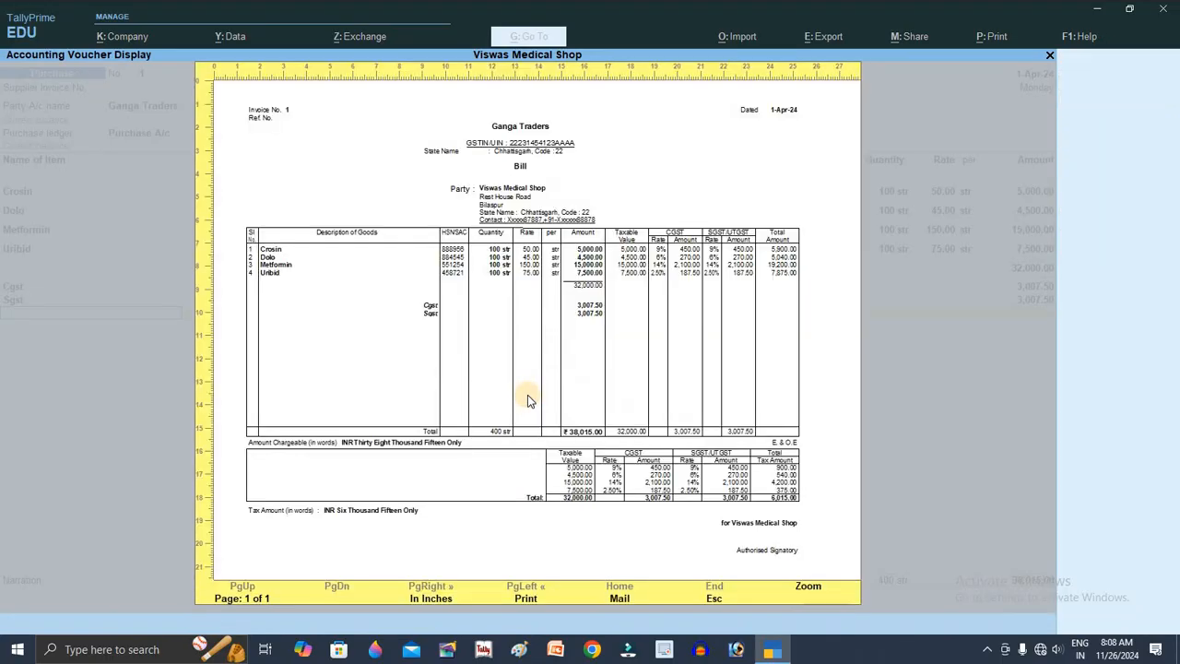
{"action": "left_click", "coordinate": [528, 394]}
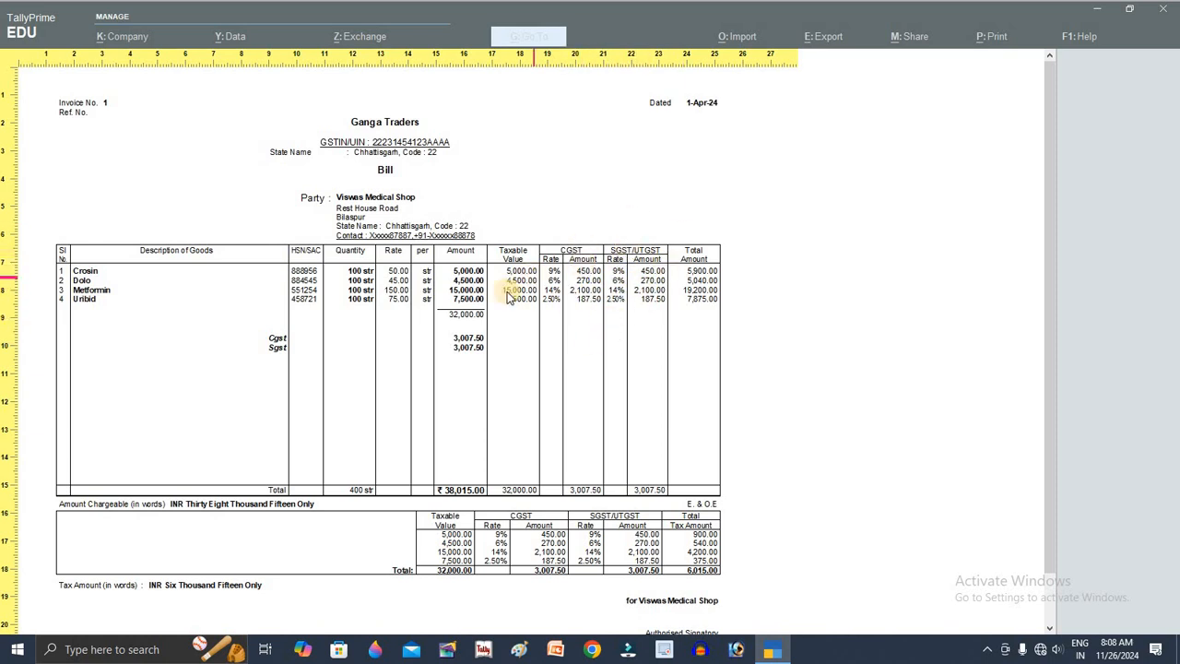
{"action": "key", "text": "Escape"}
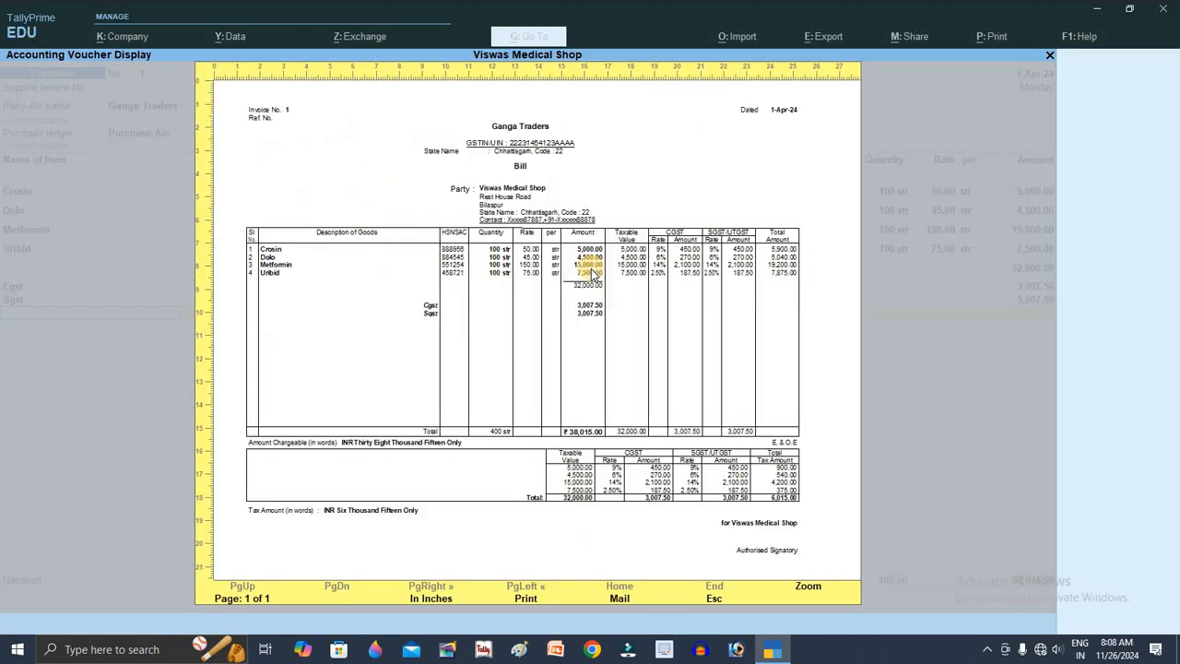
{"action": "key", "text": "Escape"}
Step: Set Show Item-wise GST details to No and Show GST Rate (in %) to Yes for the bill
{"action": "left_click", "coordinate": [461, 398]}
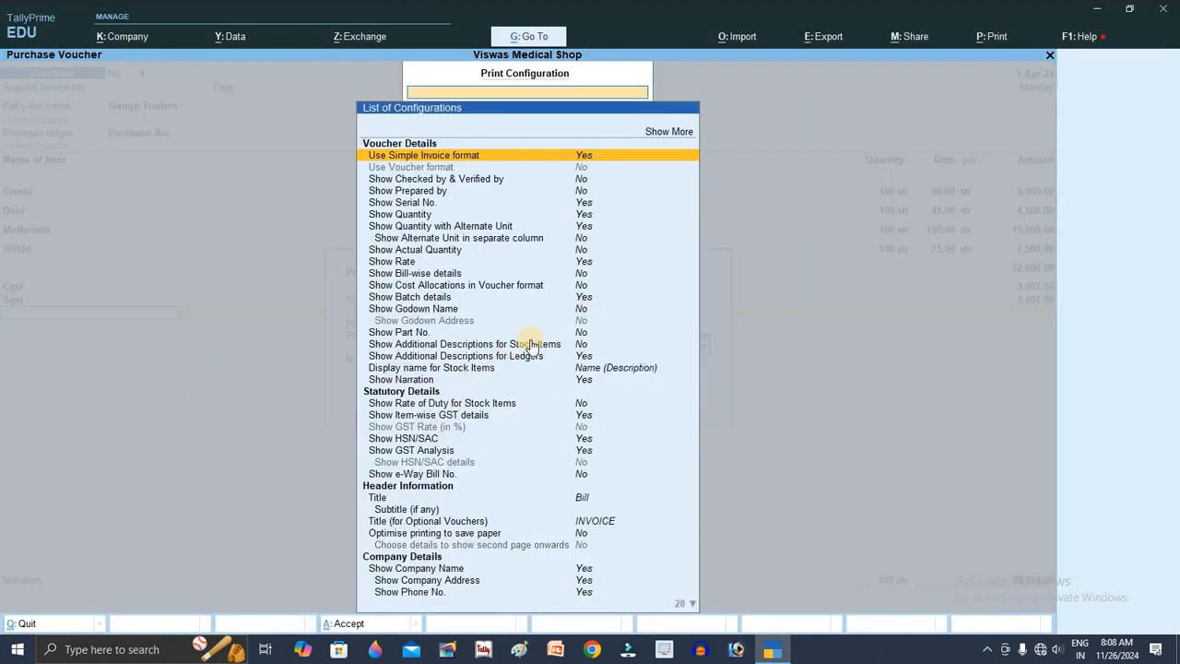
{"action": "key", "text": "Down"}
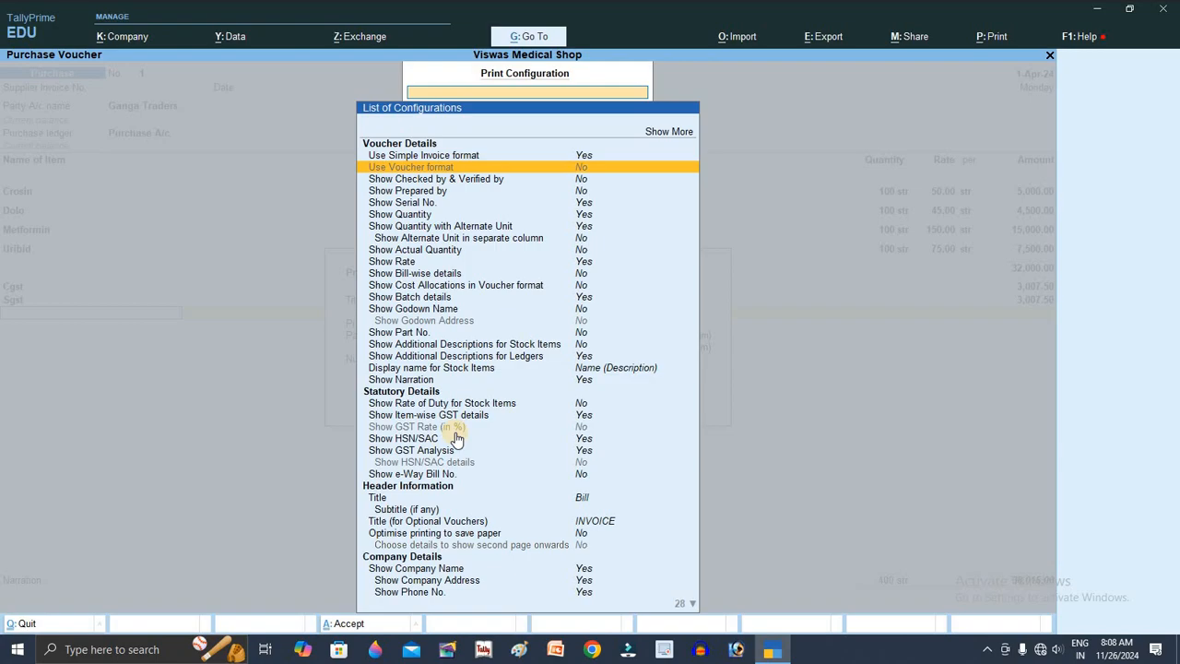
{"action": "left_click", "coordinate": [584, 453]}
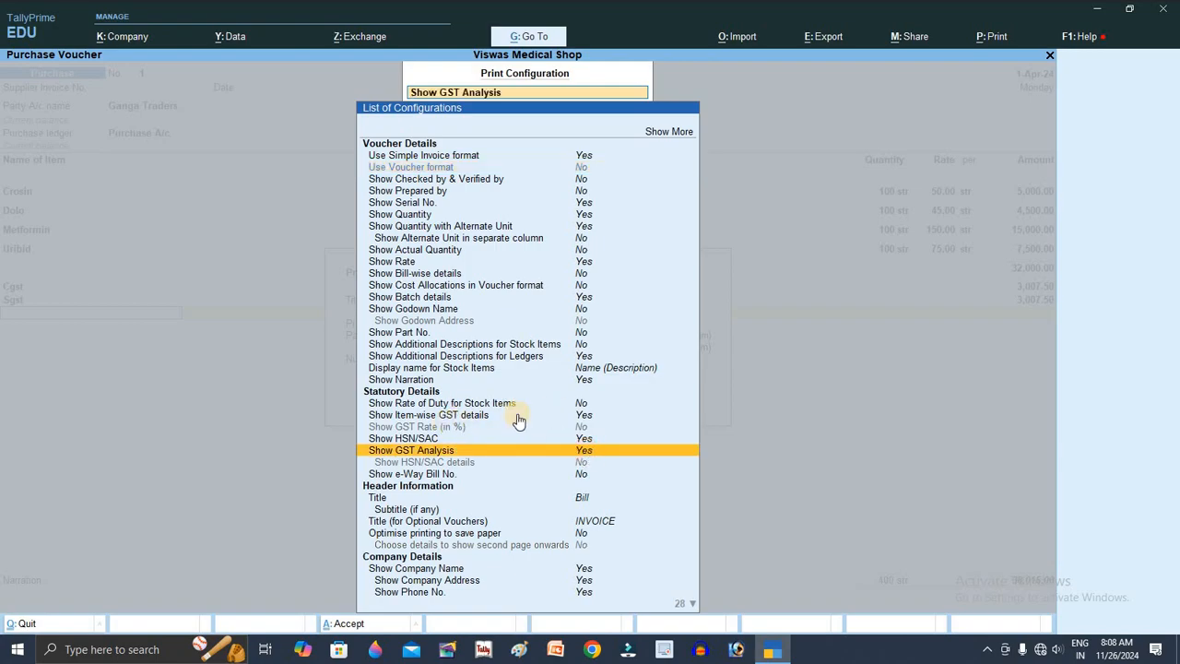
{"action": "left_click", "coordinate": [590, 420]}
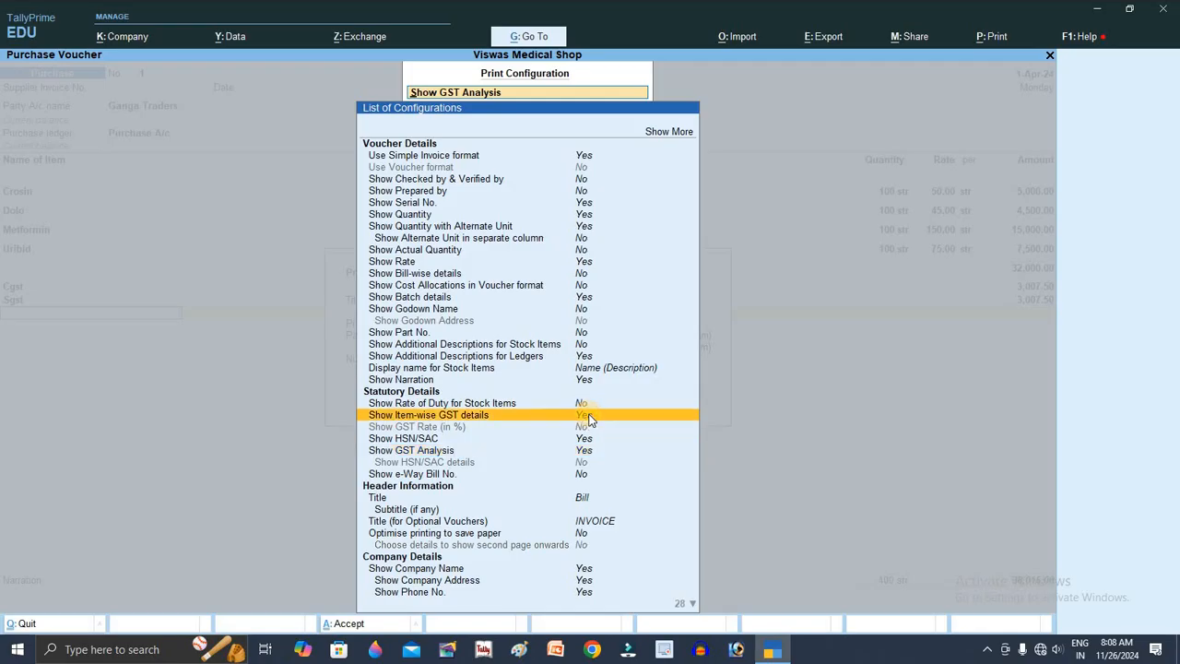
{"action": "left_click", "coordinate": [588, 417]}
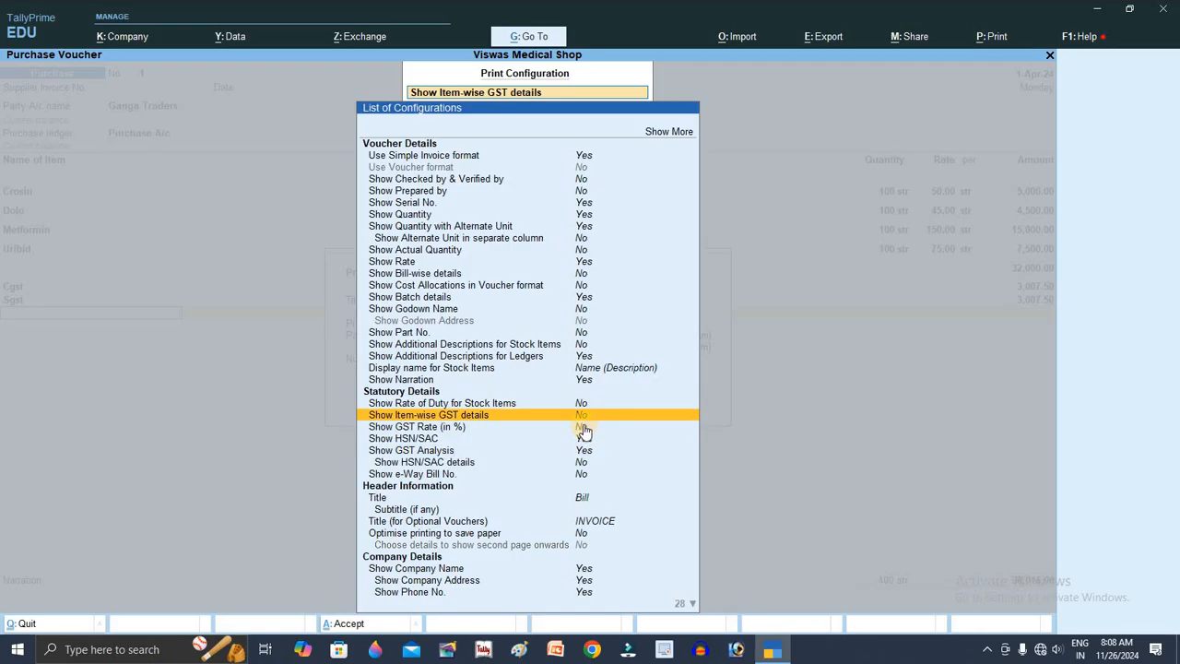
{"action": "left_click", "coordinate": [606, 428]}
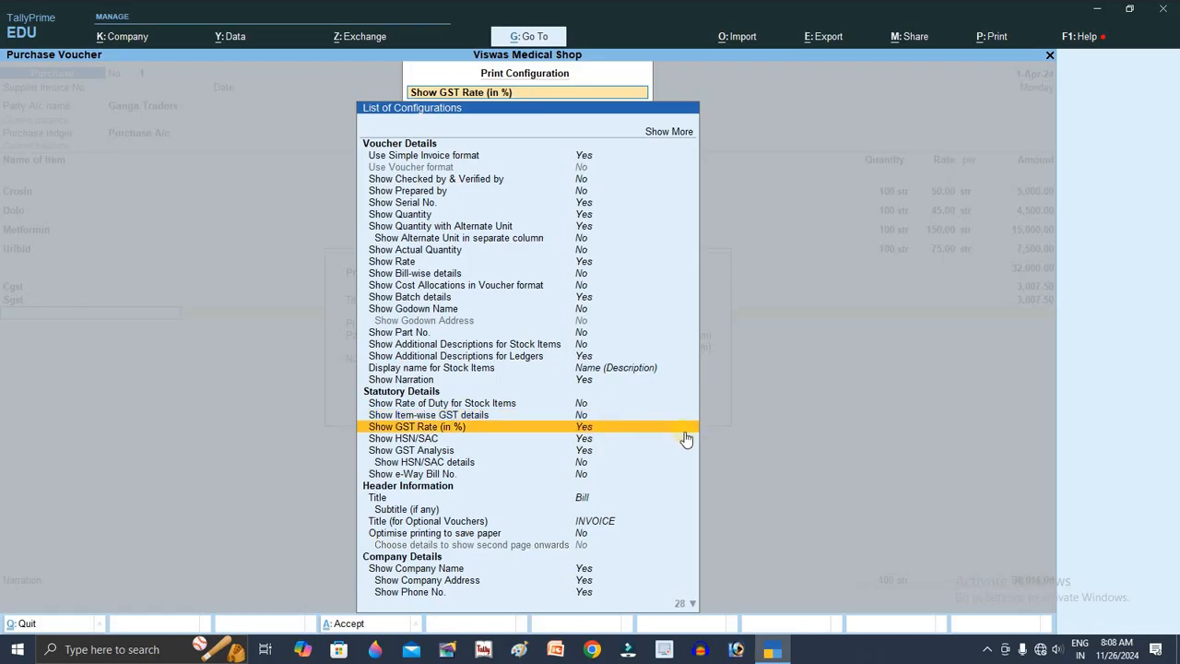
{"action": "key", "text": "Escape"}
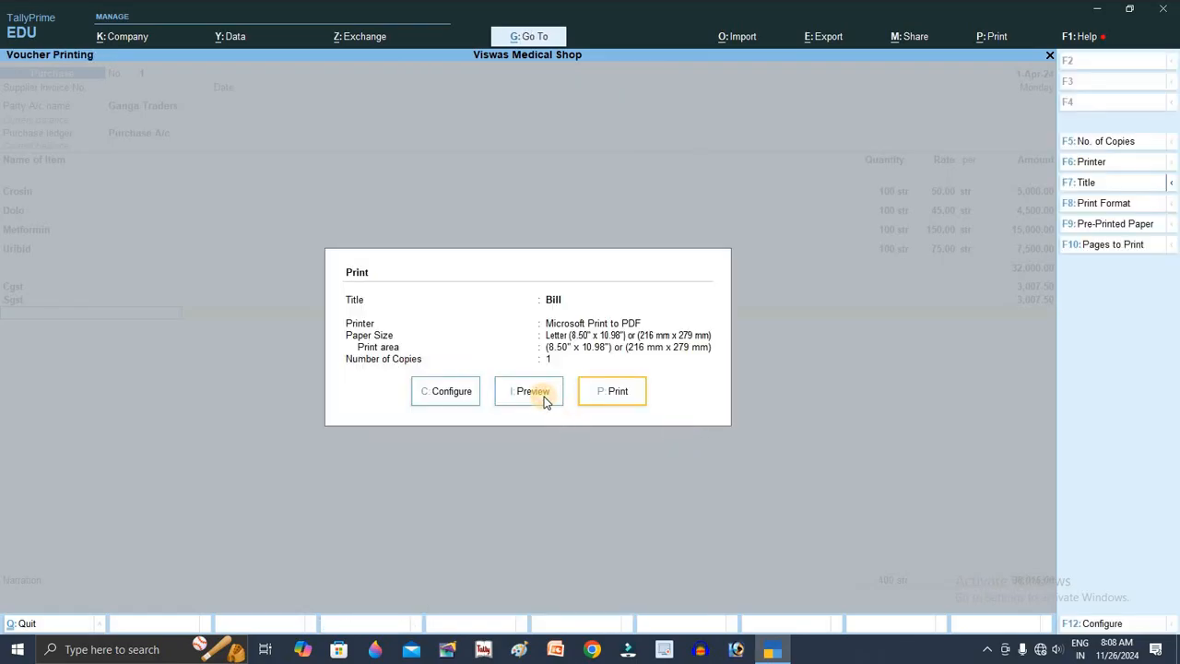
Step: Preview the bill zoomed in and scroll through it to check the 18%, 12%, 28% and 5% GST rates
{"action": "left_click", "coordinate": [533, 392]}
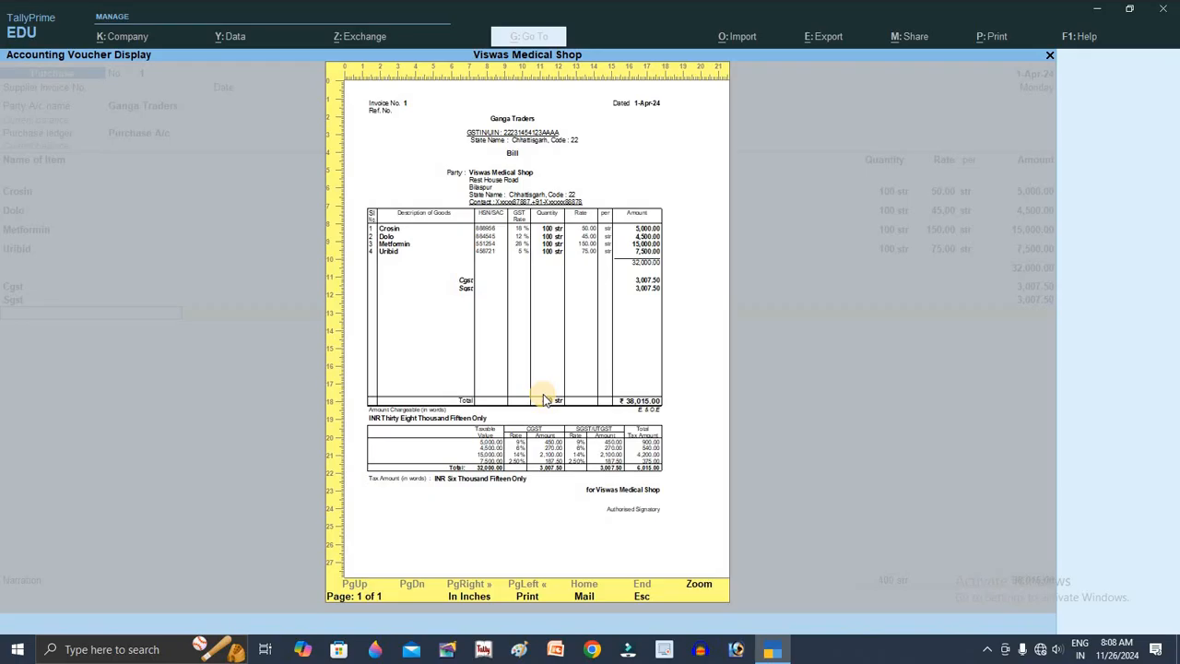
{"action": "left_click", "coordinate": [543, 394]}
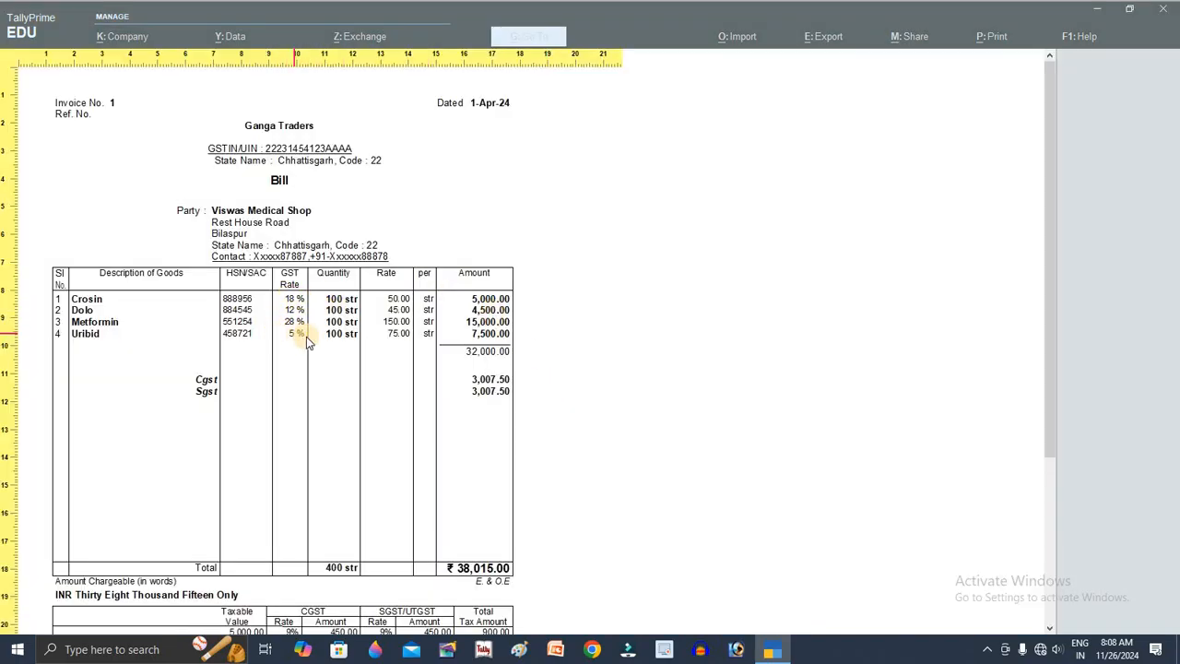
{"action": "scroll", "coordinate": [415, 397], "scroll_direction": "down", "scroll_amount": 1}
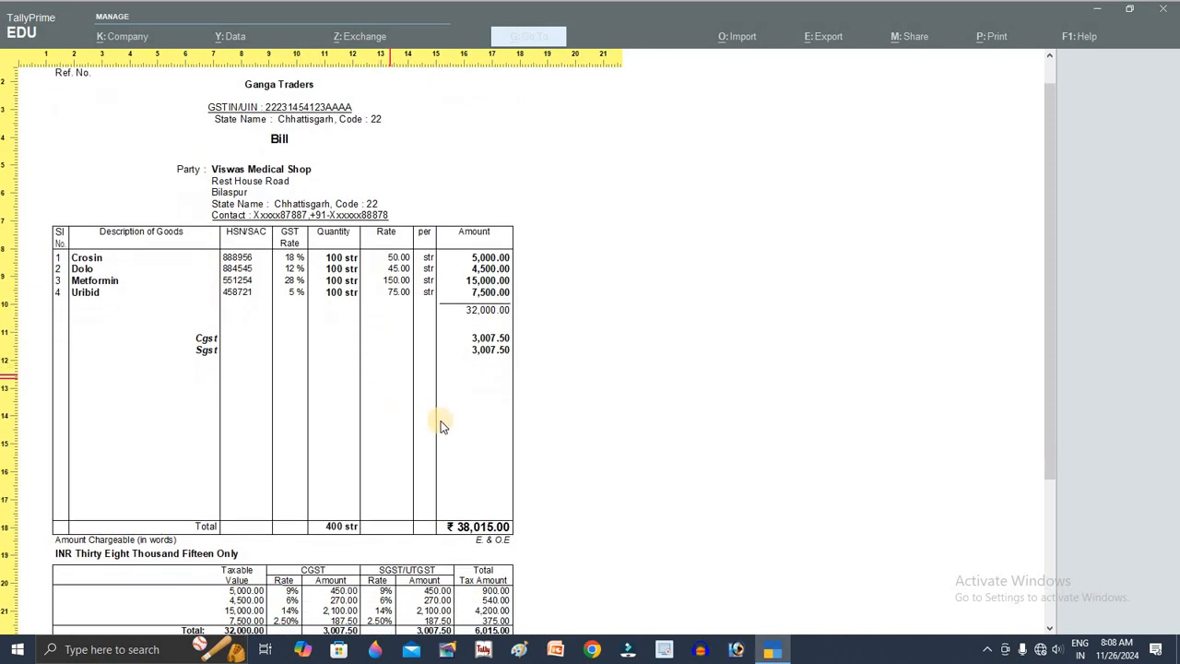
{"action": "scroll", "coordinate": [441, 426], "scroll_direction": "down", "scroll_amount": 1}
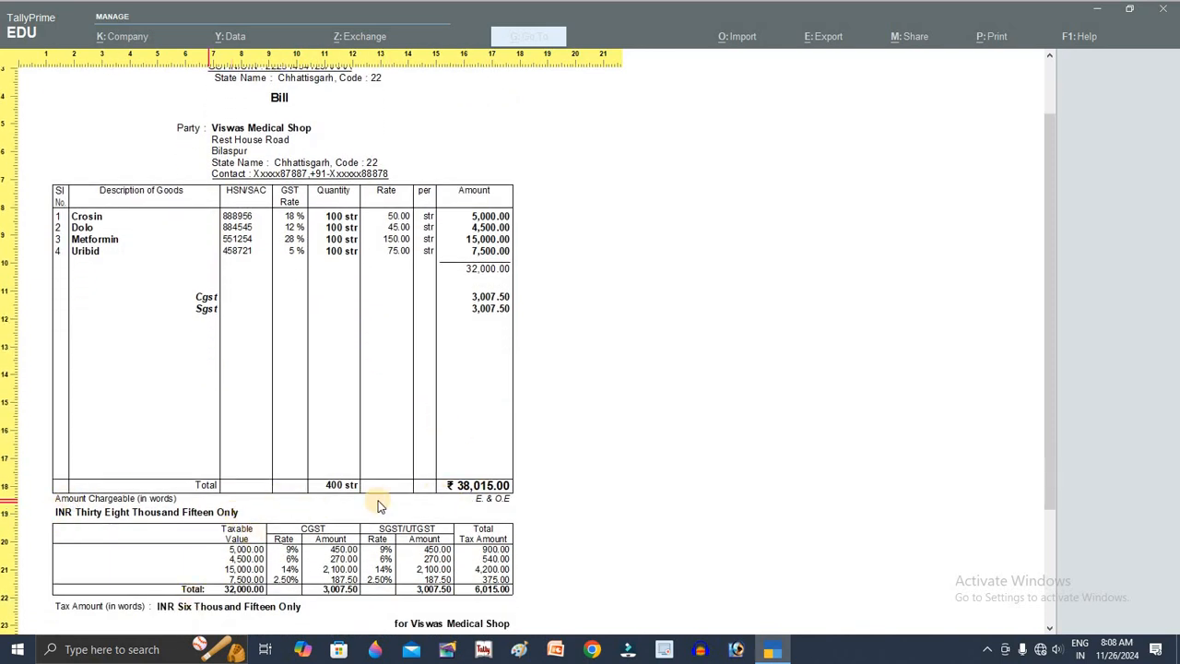
{"action": "scroll", "coordinate": [430, 537], "scroll_direction": "down", "scroll_amount": 1}
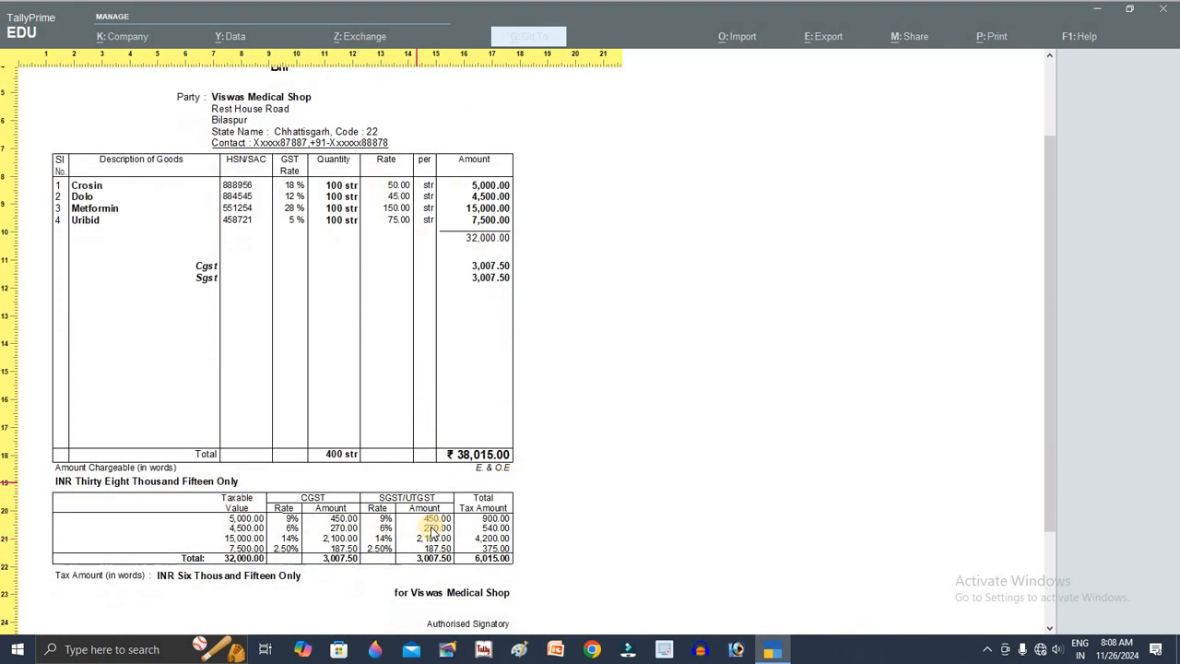
{"action": "scroll", "coordinate": [433, 533], "scroll_direction": "down", "scroll_amount": 1}
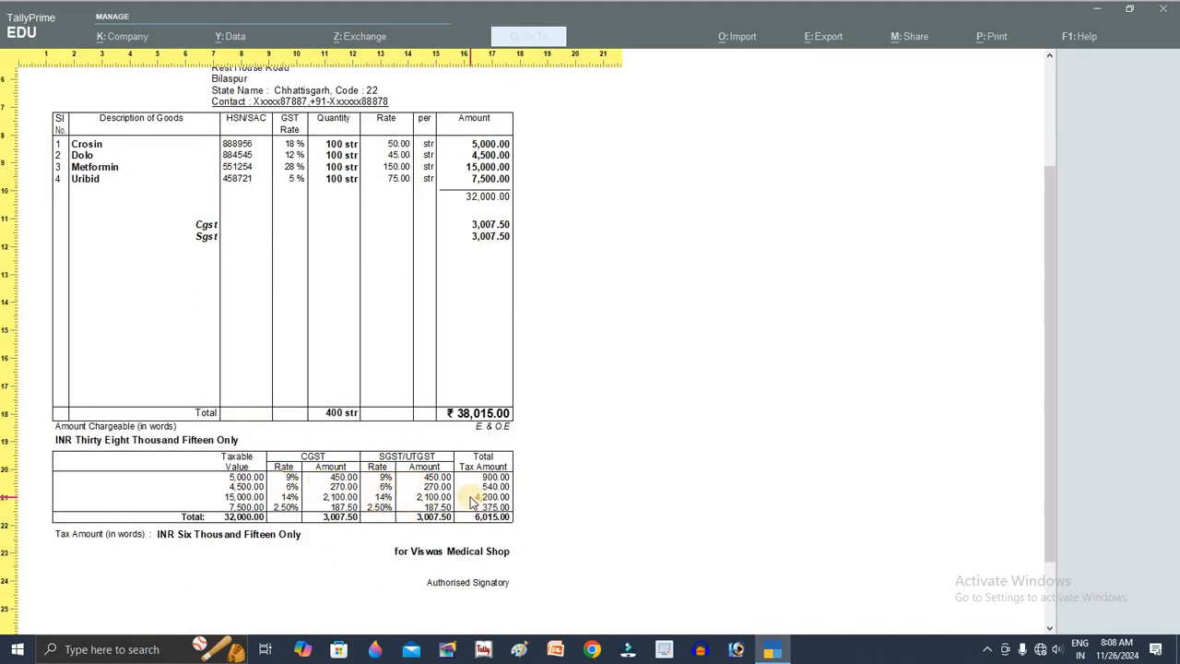
{"action": "scroll", "coordinate": [478, 432], "scroll_direction": "up", "scroll_amount": 1}
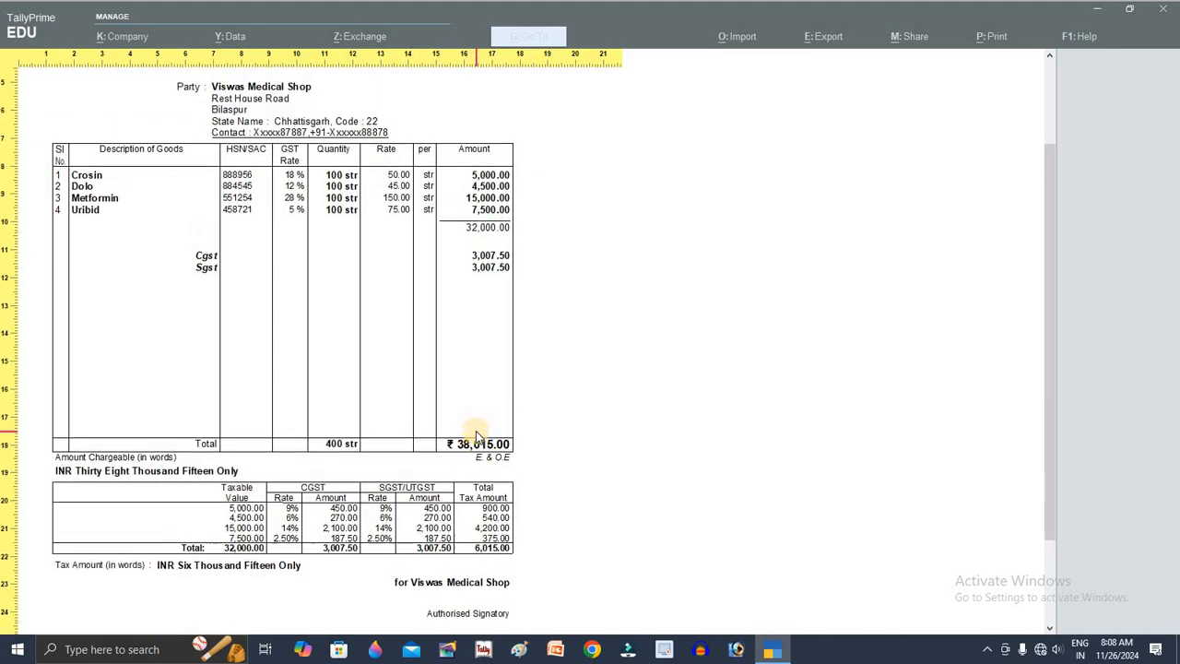
{"action": "scroll", "coordinate": [482, 430], "scroll_direction": "up", "scroll_amount": 3}
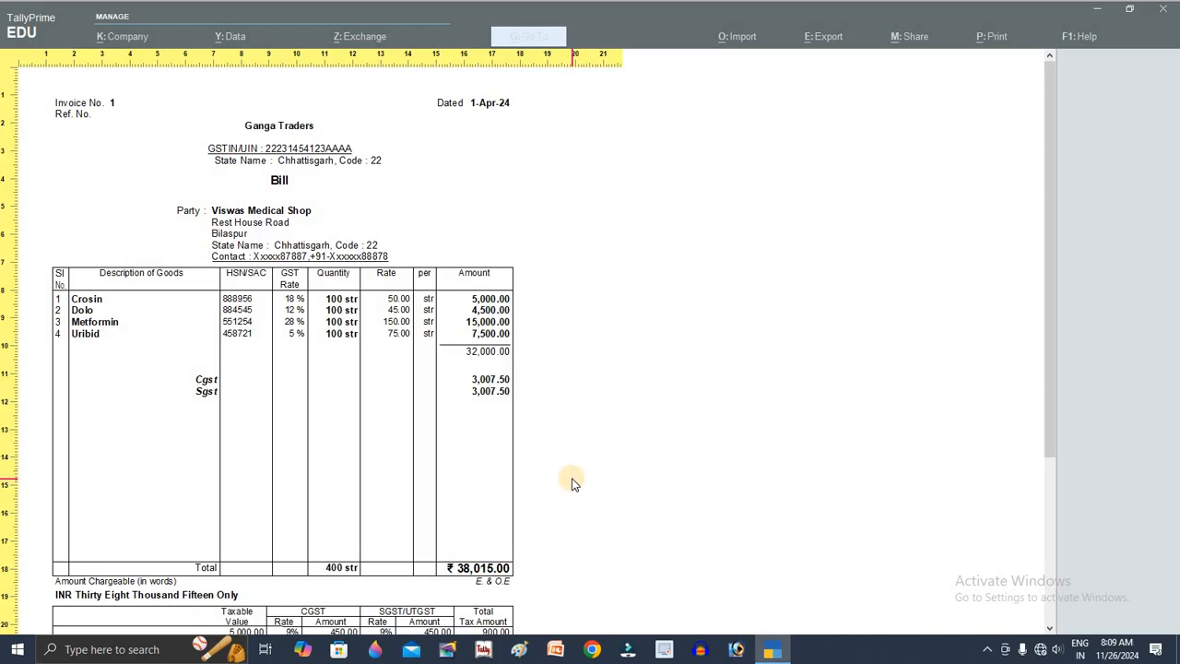
{"action": "key", "text": "Escape"}
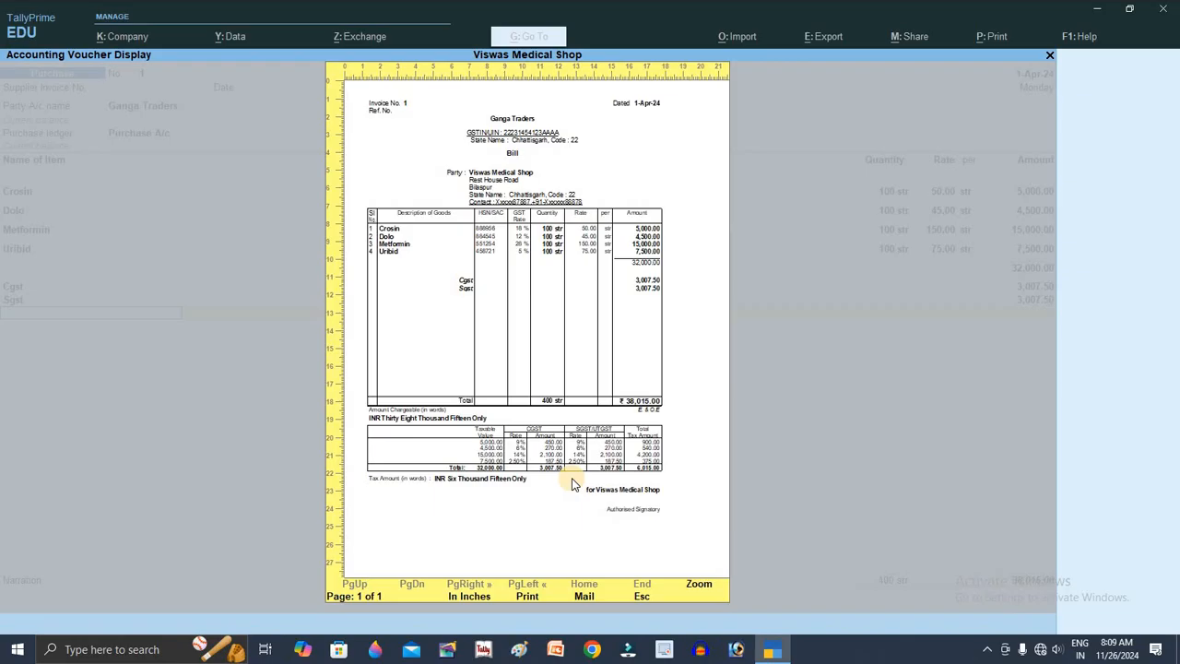
{"action": "left_click", "coordinate": [572, 484]}
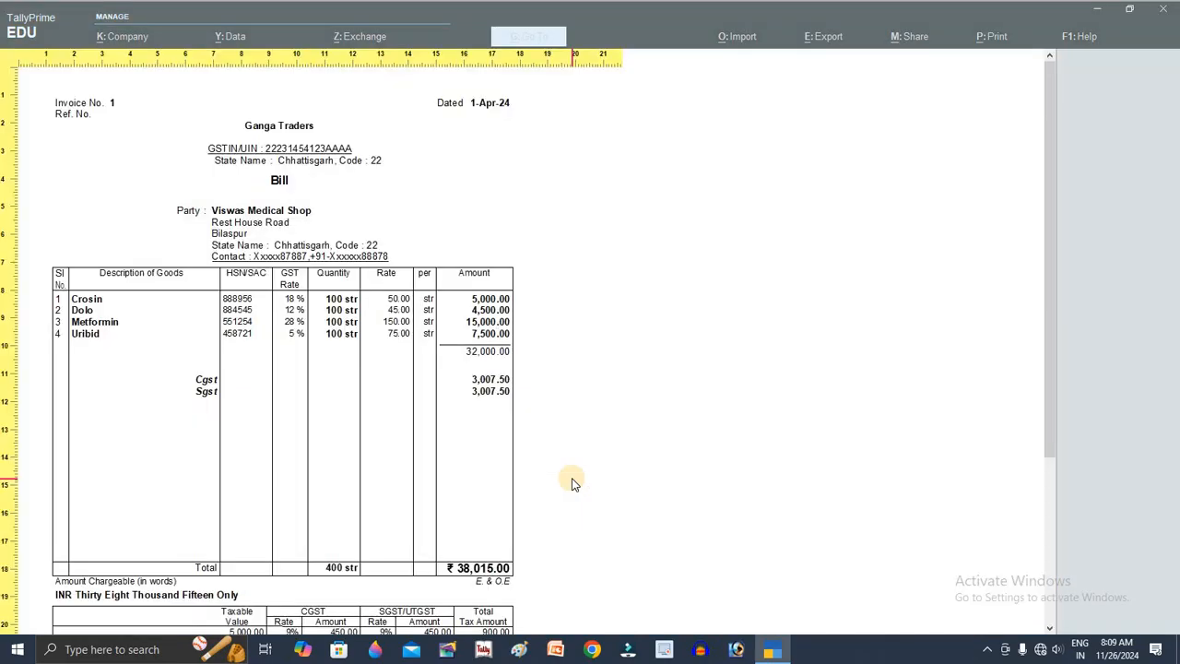